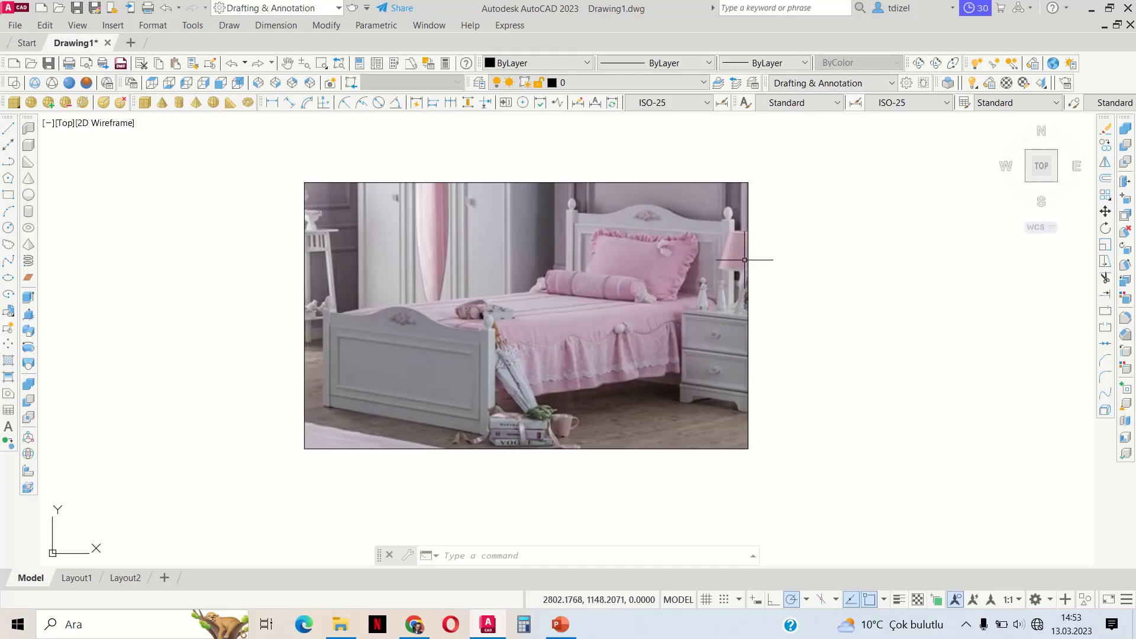
Step: In SW Isometric view, create a 5×5×45 box post
left_click(28, 147)
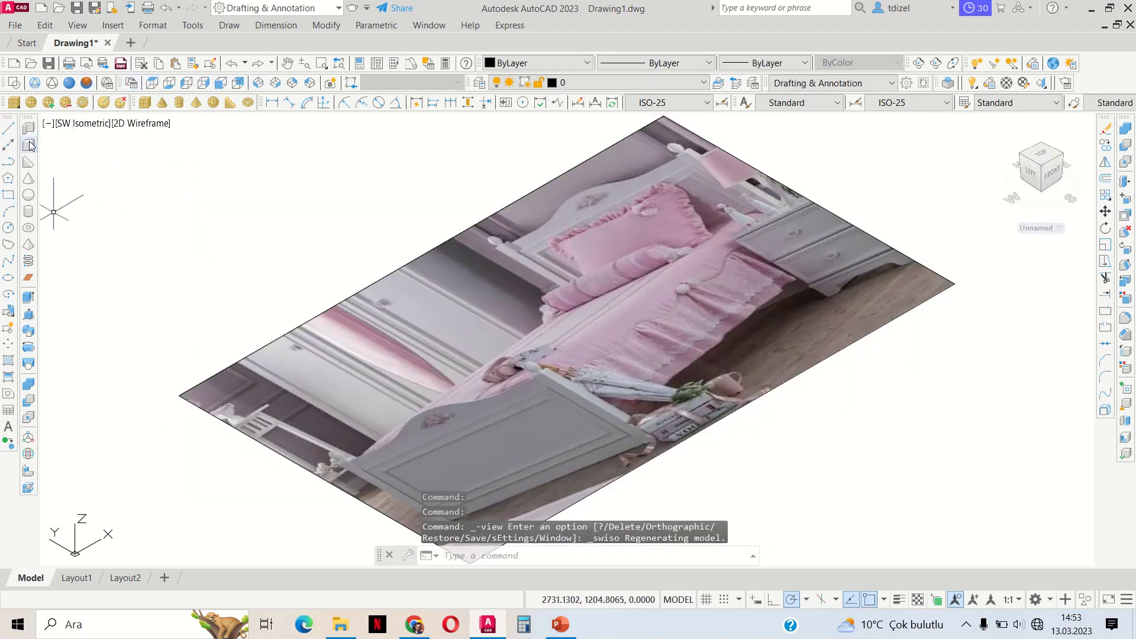
left_click(30, 145)
scroll(237, 278, "down", 3)
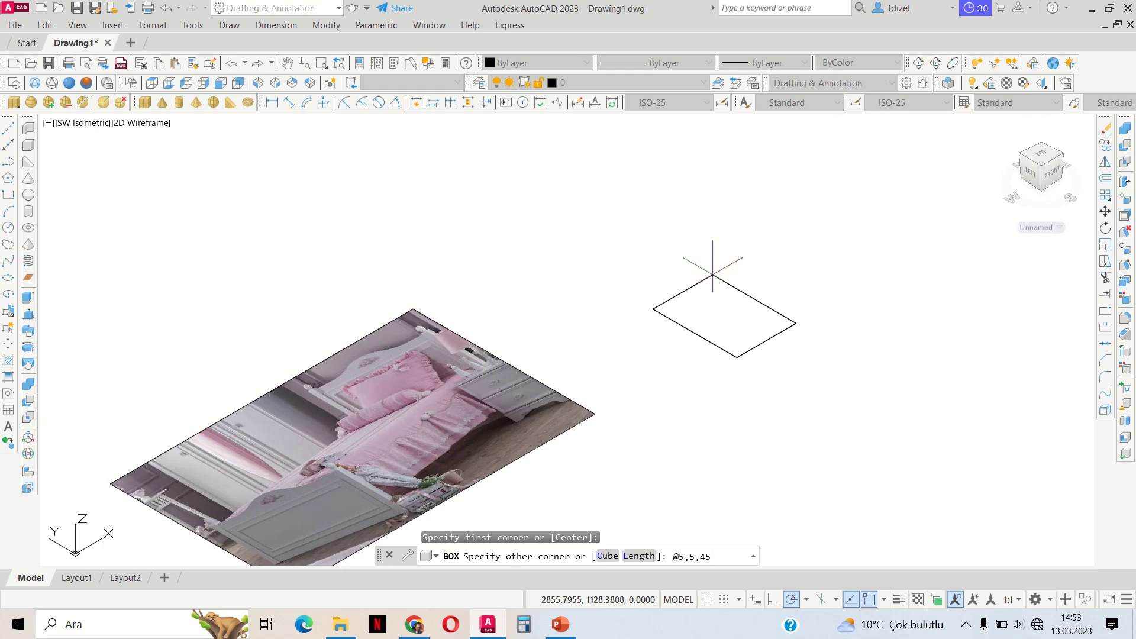
key("Return")
Step: Copy the box post 95 units along X
middle_click_drag(743, 324, 672, 313)
left_click(710, 355)
left_click(675, 317)
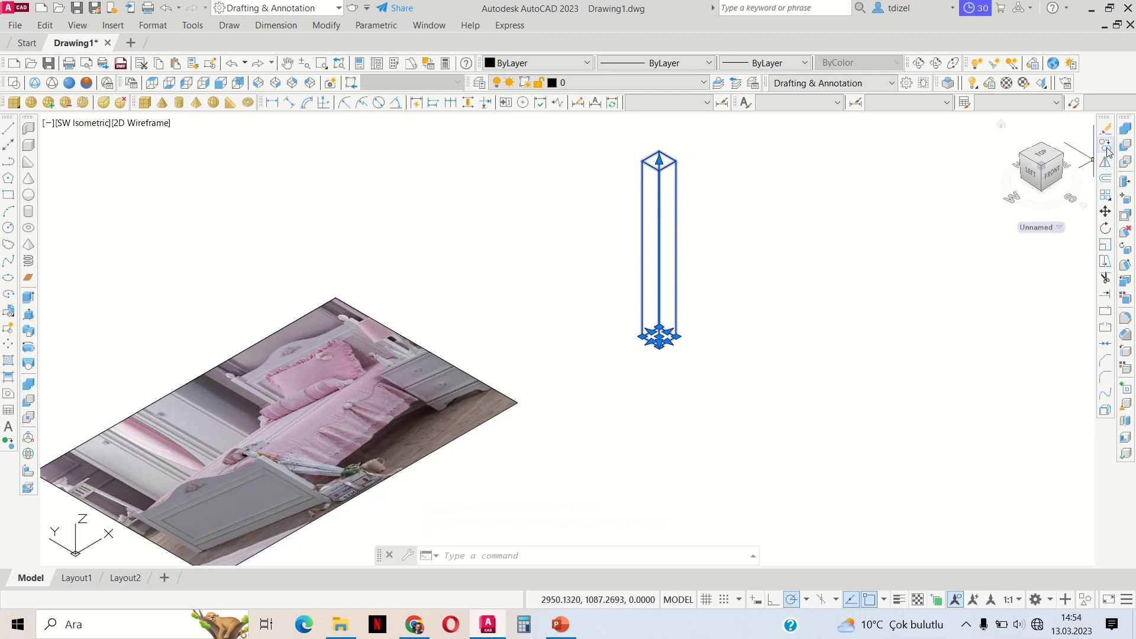
type("co")
key("Return")
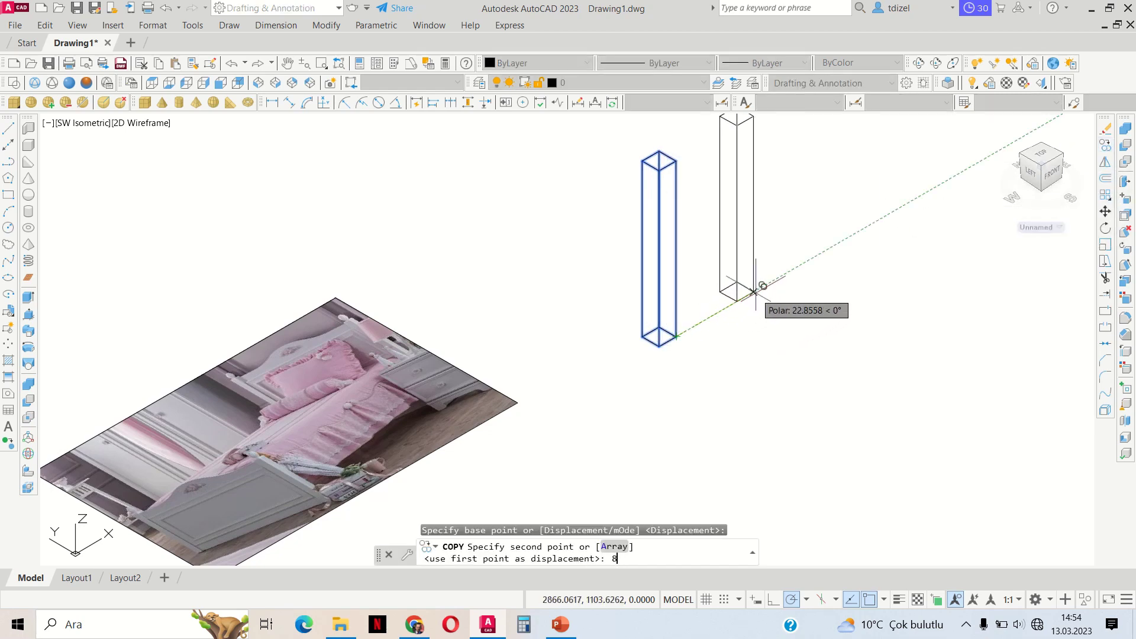
key("Return")
key("Return")
Step: Switch to Front view and begin a linear distance measurement
scroll(802, 325, "down", 2)
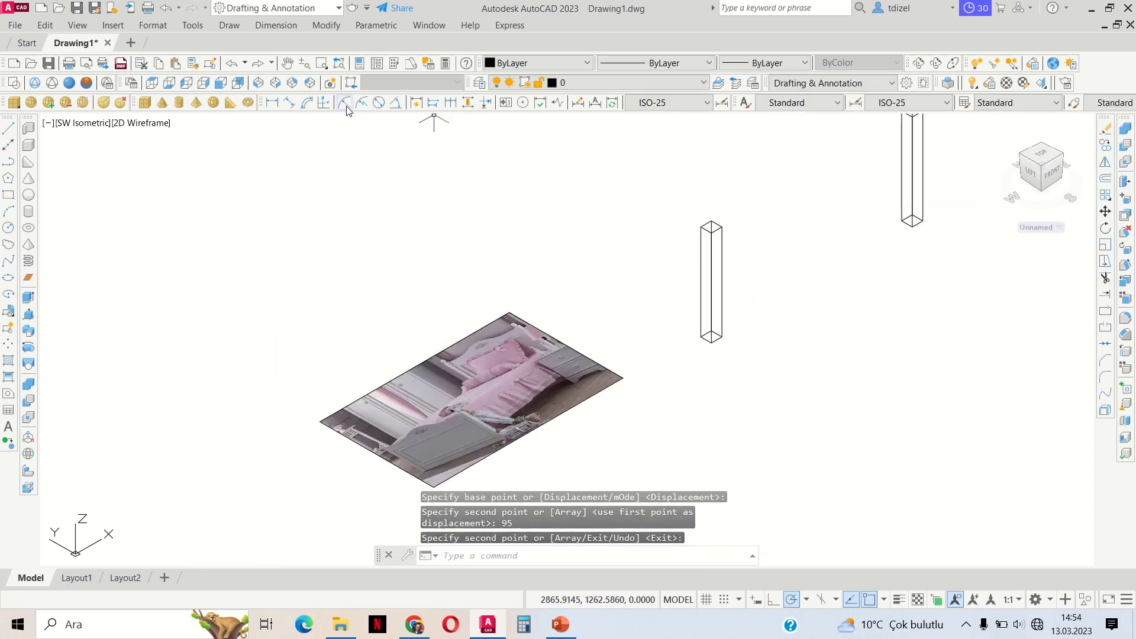
left_click(220, 87)
left_click(274, 106)
Step: Measure the distance between two points in Front view
left_click(399, 424)
left_click(819, 423)
key("Escape")
scroll(760, 402, "down", 2)
mouse_move(760, 401)
middle_mouse_down()
mouse_move(533, 355)
mouse_move(461, 281)
middle_mouse_up()
Step: Draw the panel outline with 45, 90, 45 lines and a 55-unit centre line
left_click(9, 127)
middle_click_drag(522, 250, 505, 302)
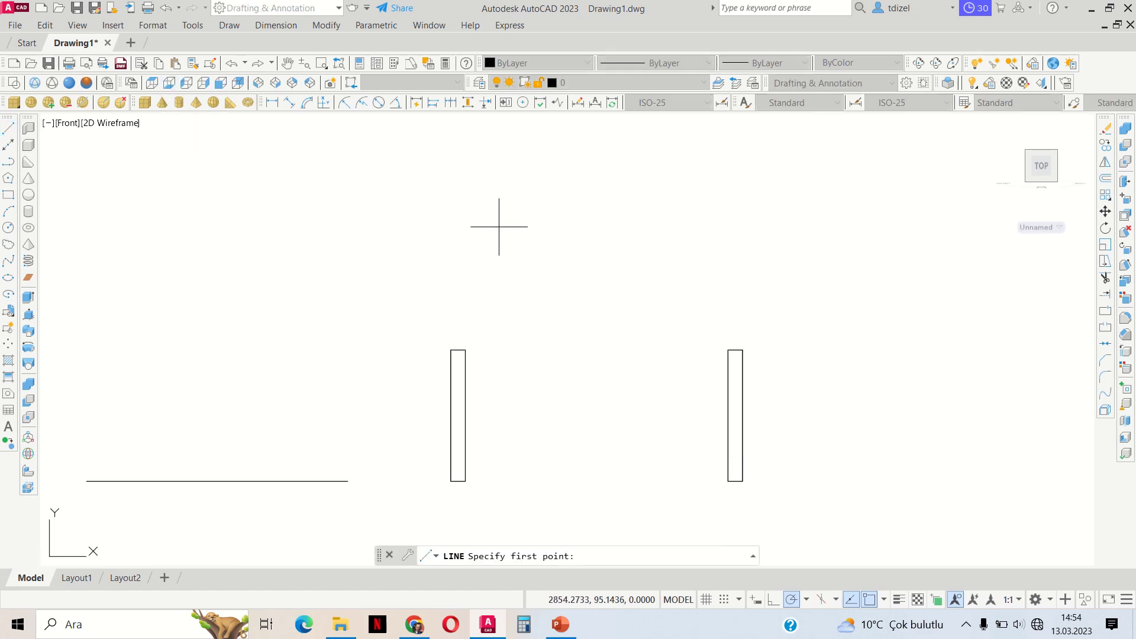
type("45")
key("Return")
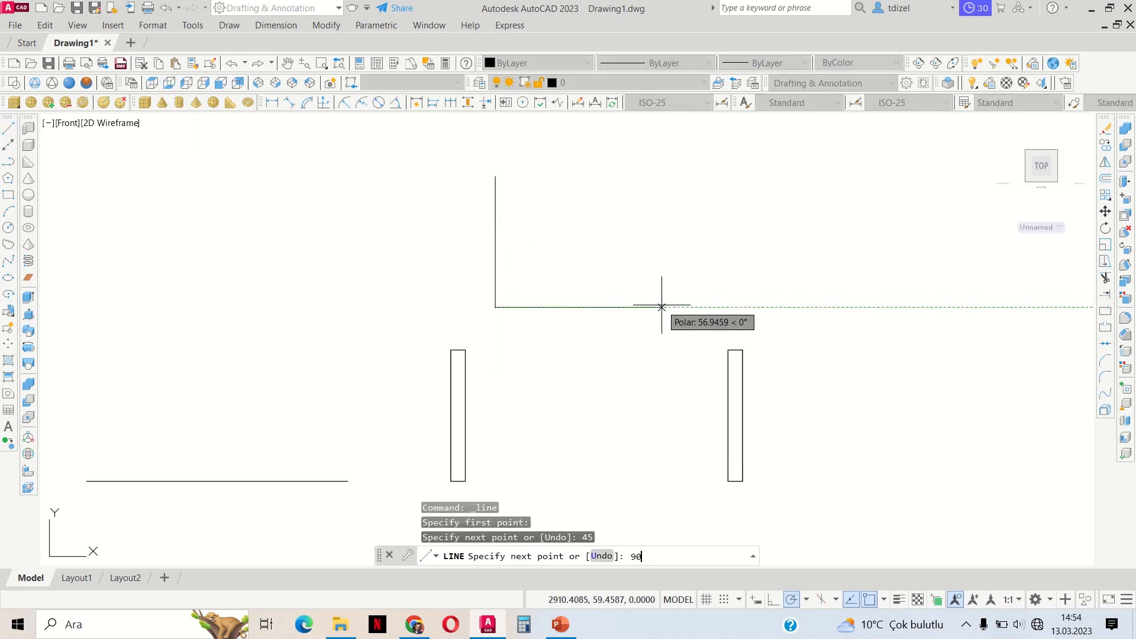
key("Return")
key("Return")
middle_click_drag(687, 201, 563, 257)
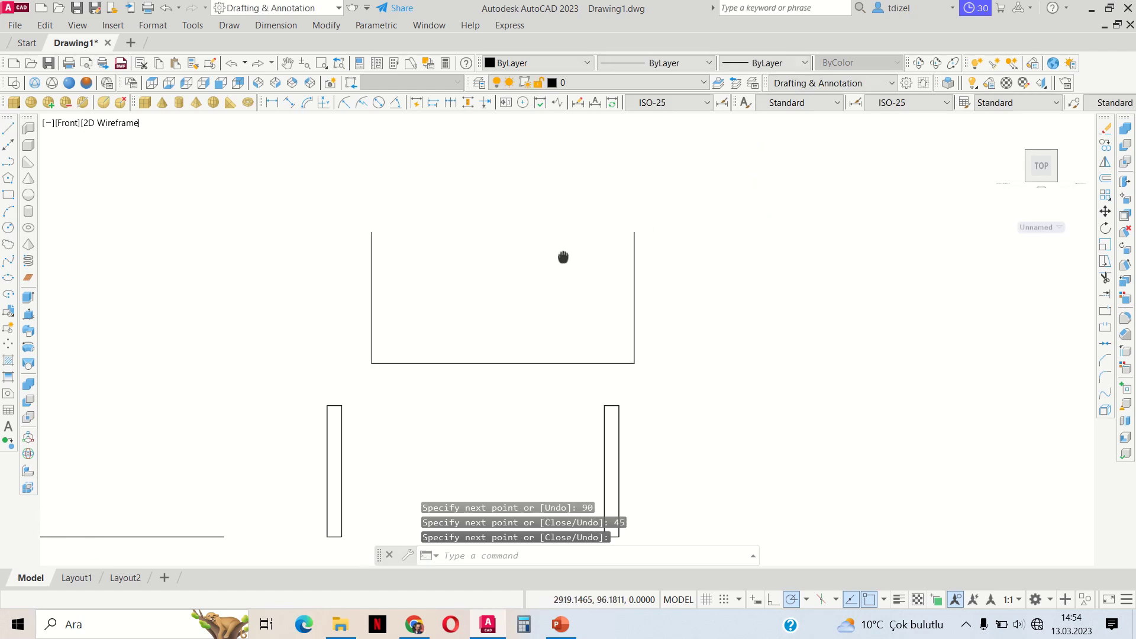
key("Return")
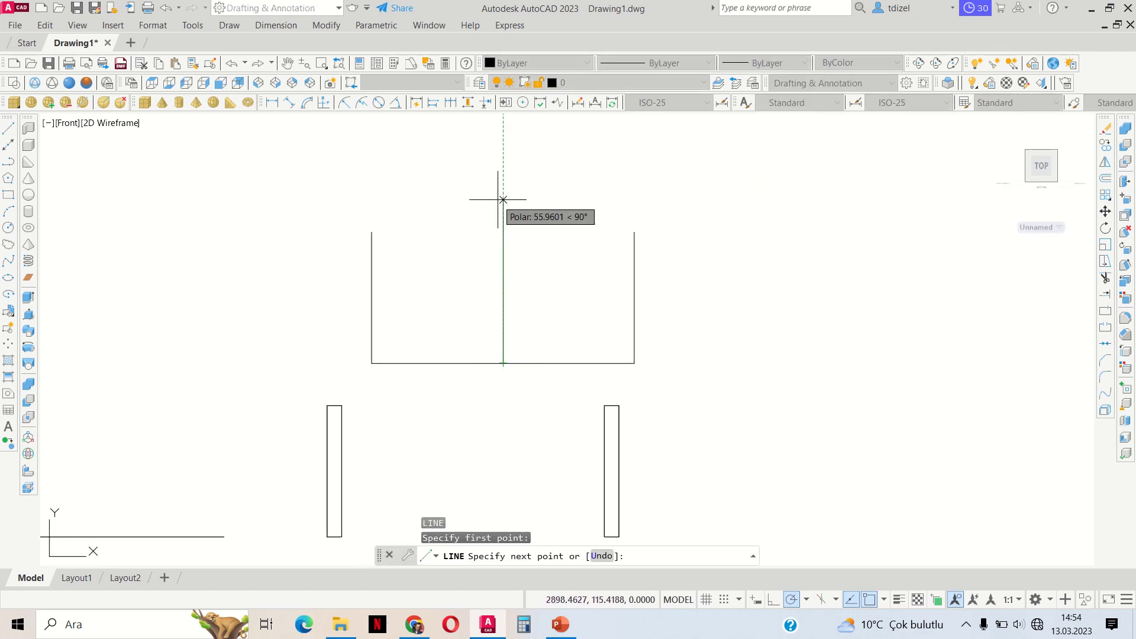
type("55")
key("Return")
key("Return")
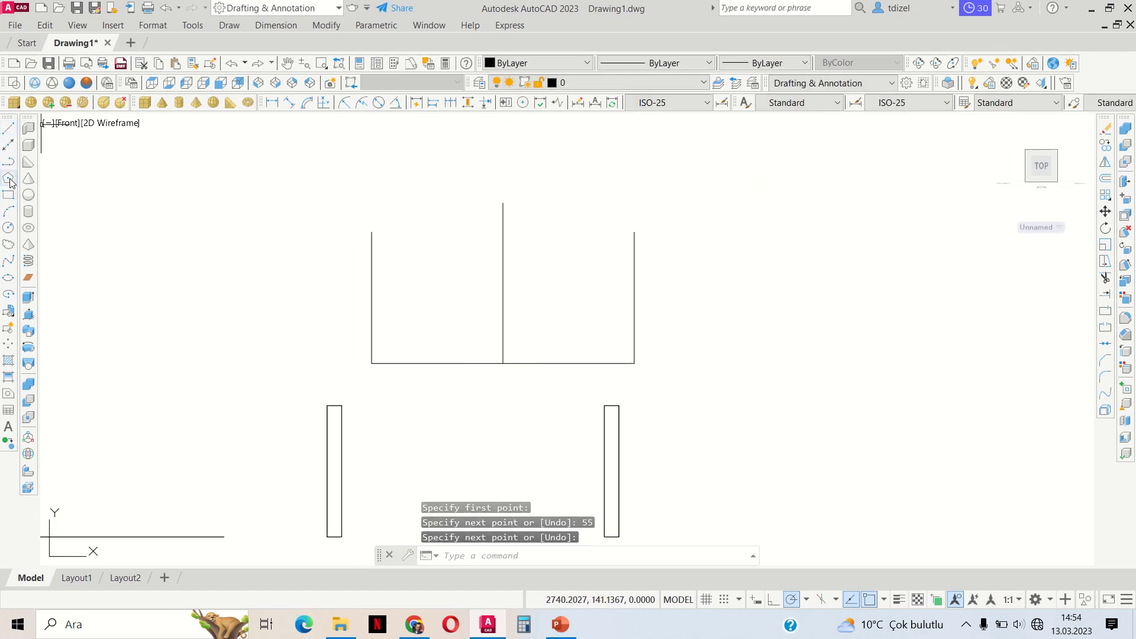
Step: Spline the curved crest from the outline's top-left corner to the centre line's top
left_click(9, 261)
left_click(371, 232)
scroll(397, 237, "up", 4)
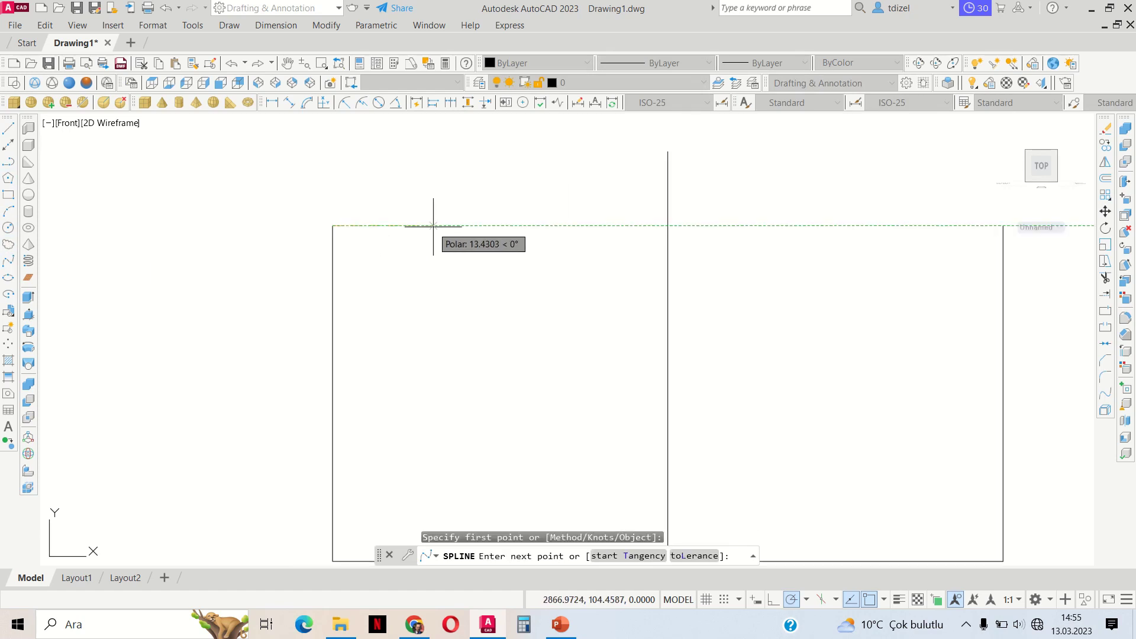
left_click(435, 224)
left_click(536, 204)
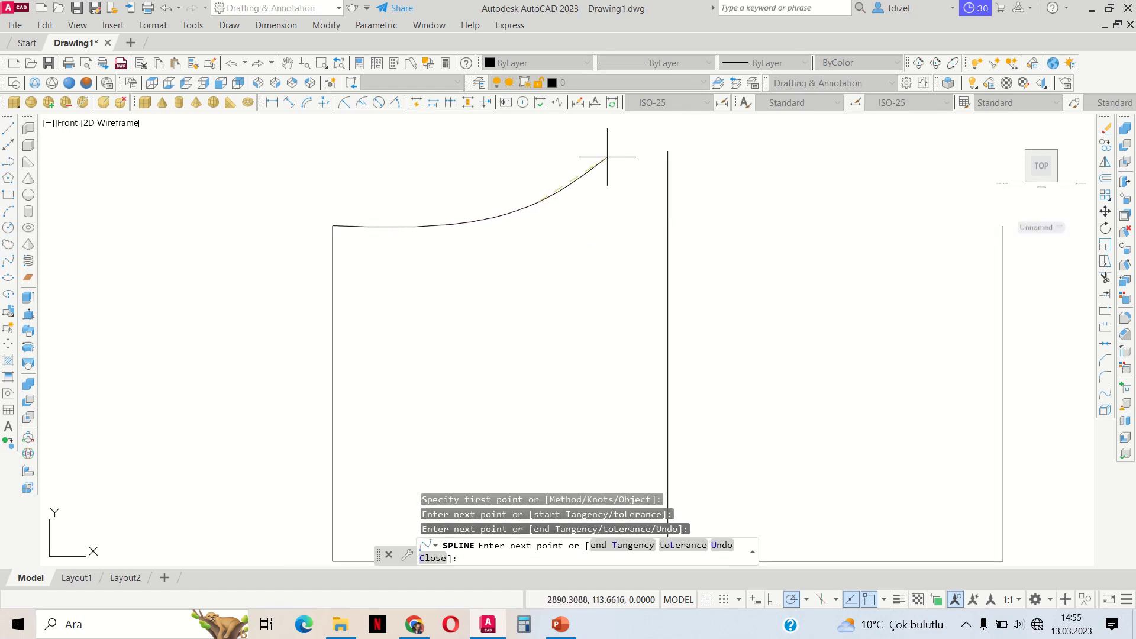
left_click(607, 159)
left_click(668, 152)
key("Return")
scroll(663, 195, "down", 4)
middle_click_drag(673, 241, 620, 240)
Step: Mirror the crest curve about the centre line, then erase the centre line
left_click(154, 83)
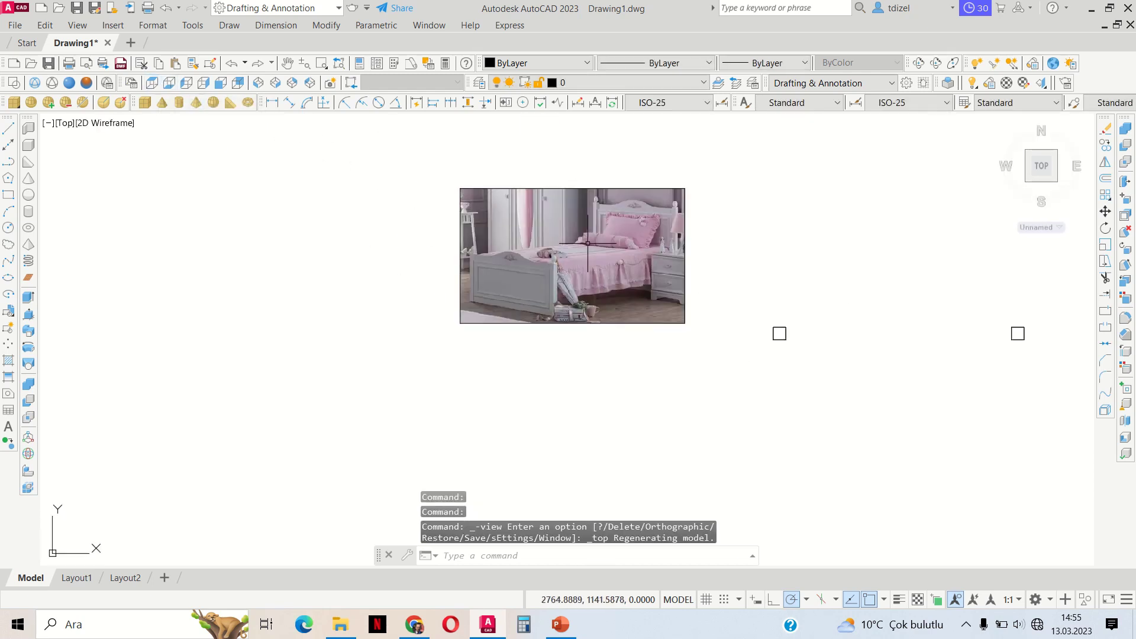
left_click(222, 84)
mouse_move(622, 317)
left_mouse_down()
mouse_move(589, 269)
mouse_move(492, 188)
left_mouse_up()
left_click(1106, 166)
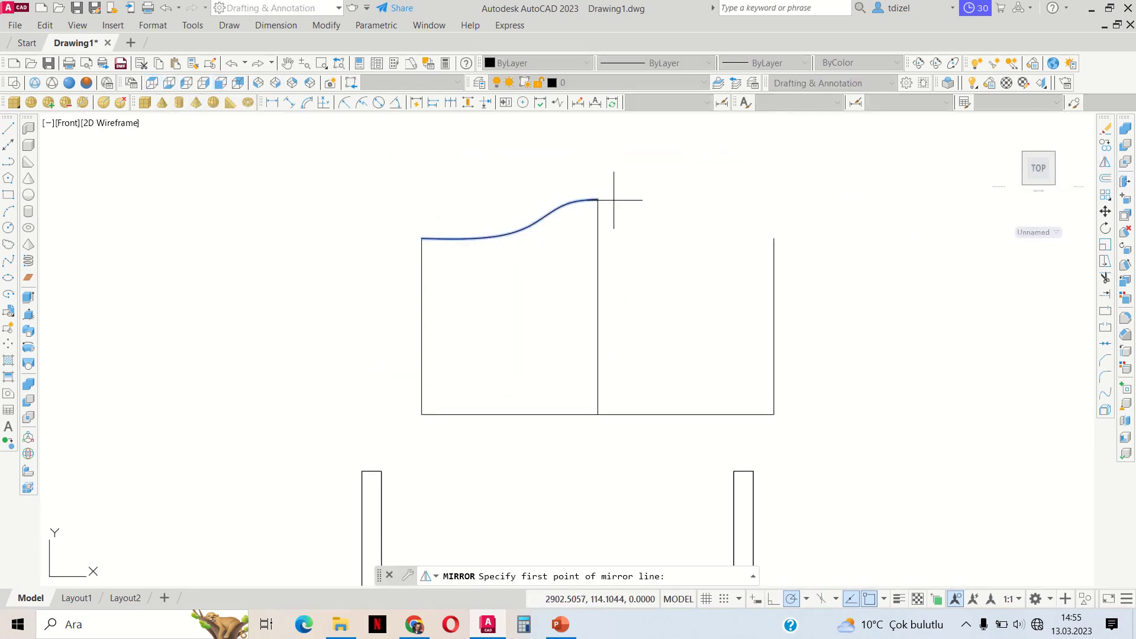
left_click(598, 292)
key("Return")
key("Delete")
Step: Convert the closed panel outline into a region
left_click(9, 393)
left_click(835, 435)
left_click(344, 133)
key("Return")
key("Escape")
key("Escape")
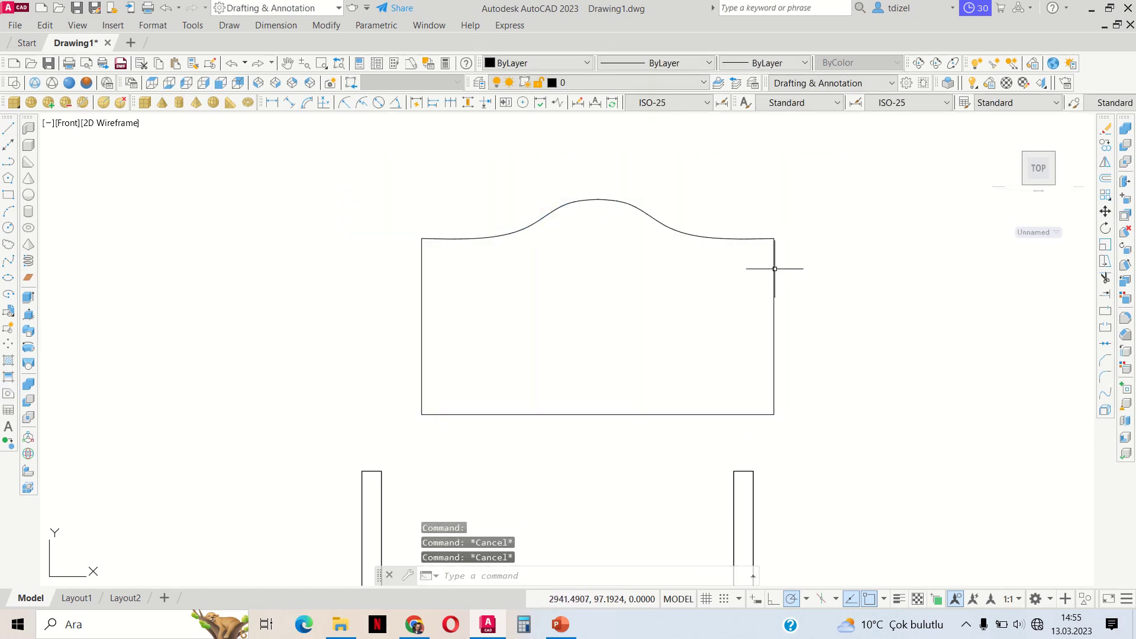
Step: Copy the panel region to the right
left_click(775, 261)
left_click(882, 253)
left_click(1106, 148)
left_click(774, 238)
scroll(693, 251, "down", 3)
left_click(899, 246)
key("Return")
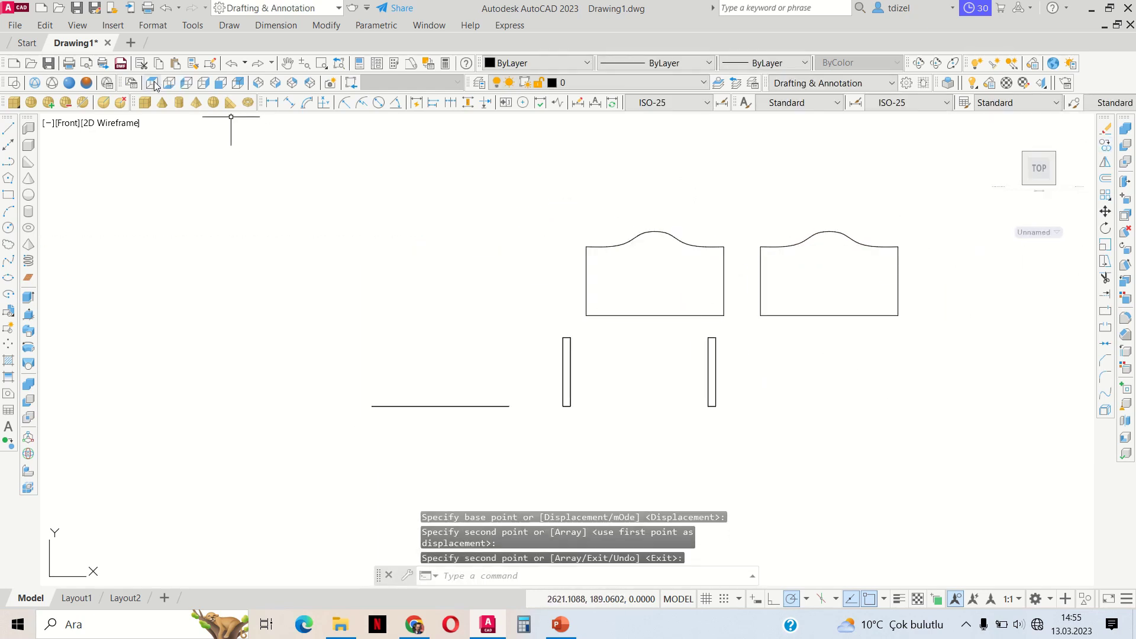
Step: In SW Isometric view, select both panels and start moving them
left_click(151, 83)
left_click(870, 473)
type("m")
key("Return")
left_click(888, 451)
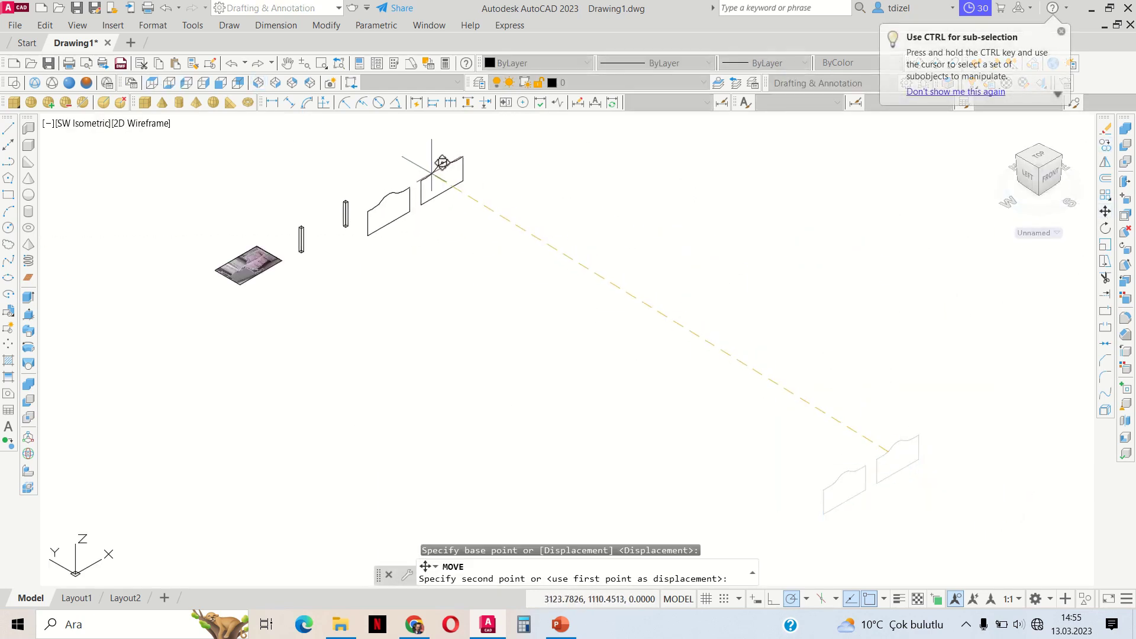
Step: Drop the panels beside the posts and extrude one panel outline to height 2
left_click(443, 164)
scroll(681, 237, "up", 3)
left_click_drag(627, 385, 520, 270)
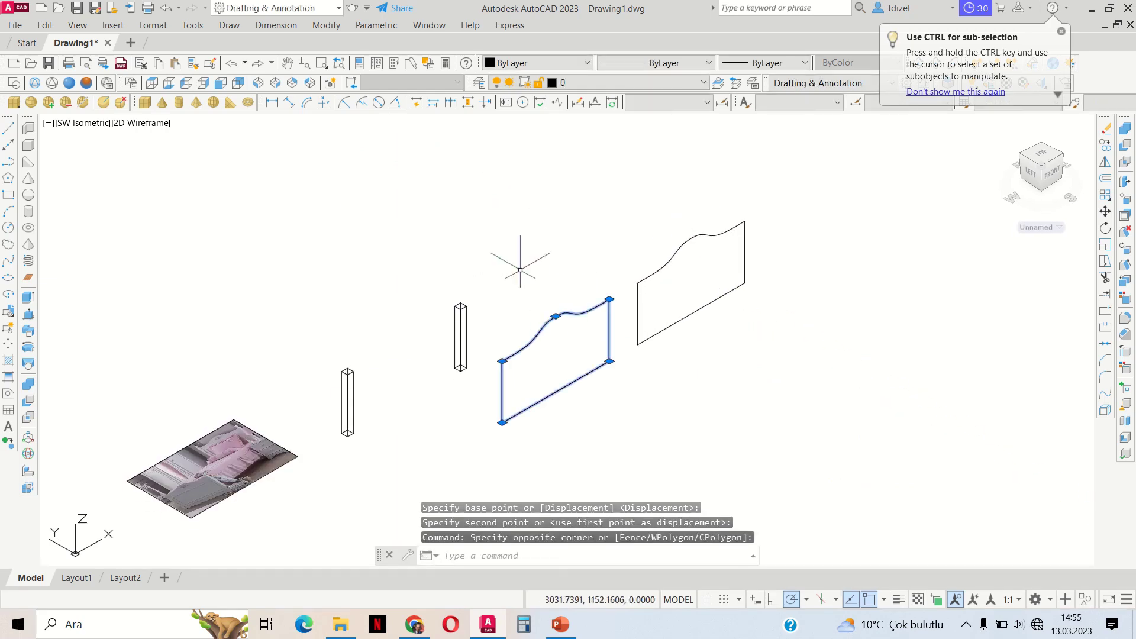
left_click(29, 297)
type("2")
key("Return")
Step: Begin moving the extruded panel from a base point, then cancel the move
scroll(536, 421, "up", 4)
left_click(566, 353)
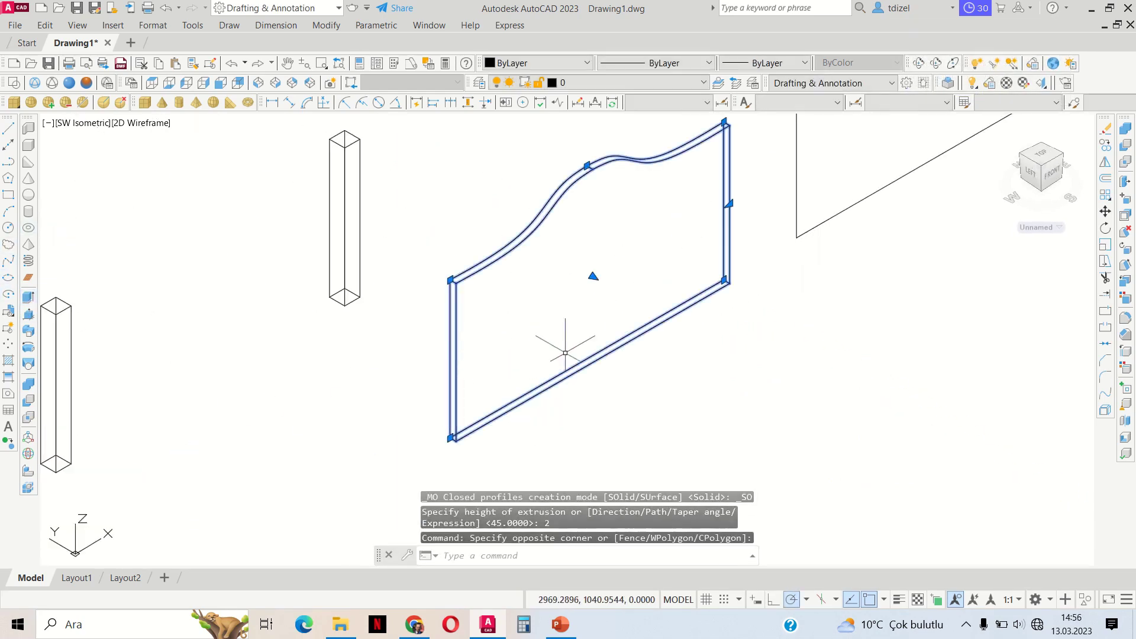
left_click(1106, 212)
scroll(444, 279, "up", 5)
left_click(444, 278)
scroll(473, 243, "down", 5)
scroll(381, 233, "up", 5)
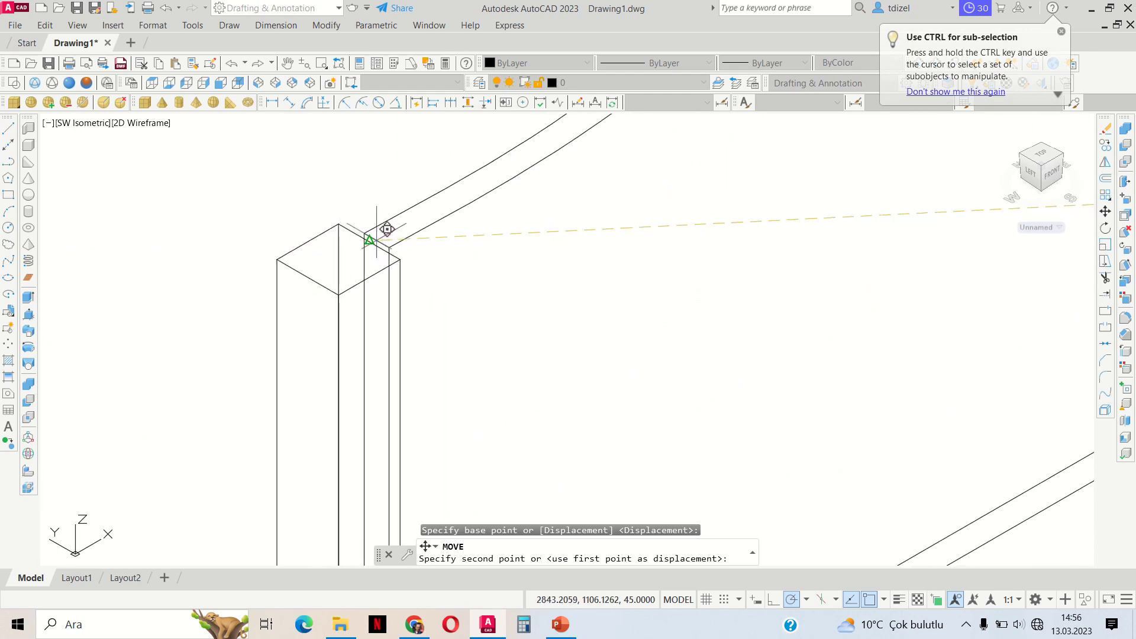
scroll(434, 283, "down", 5)
key("Escape")
Step: Explode the flat panel into separate edges
middle_click_drag(720, 201, 601, 323)
left_click(601, 322)
left_click(837, 280)
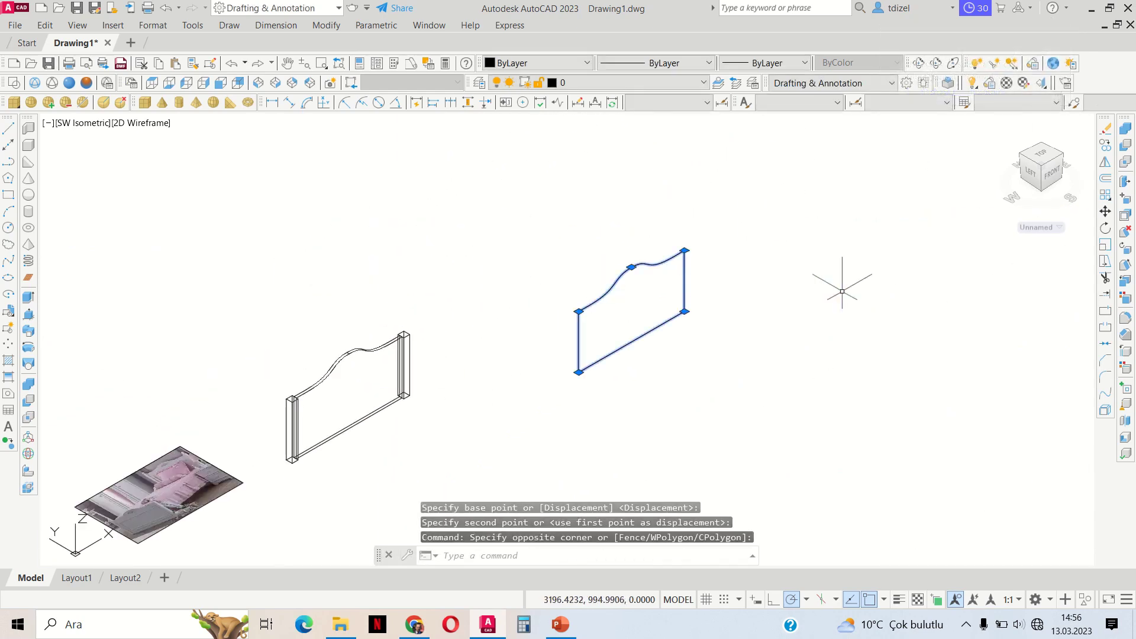
left_click(1105, 409)
Step: Offset the panel's wavy top edge upward by 1
scroll(652, 275, "up", 4)
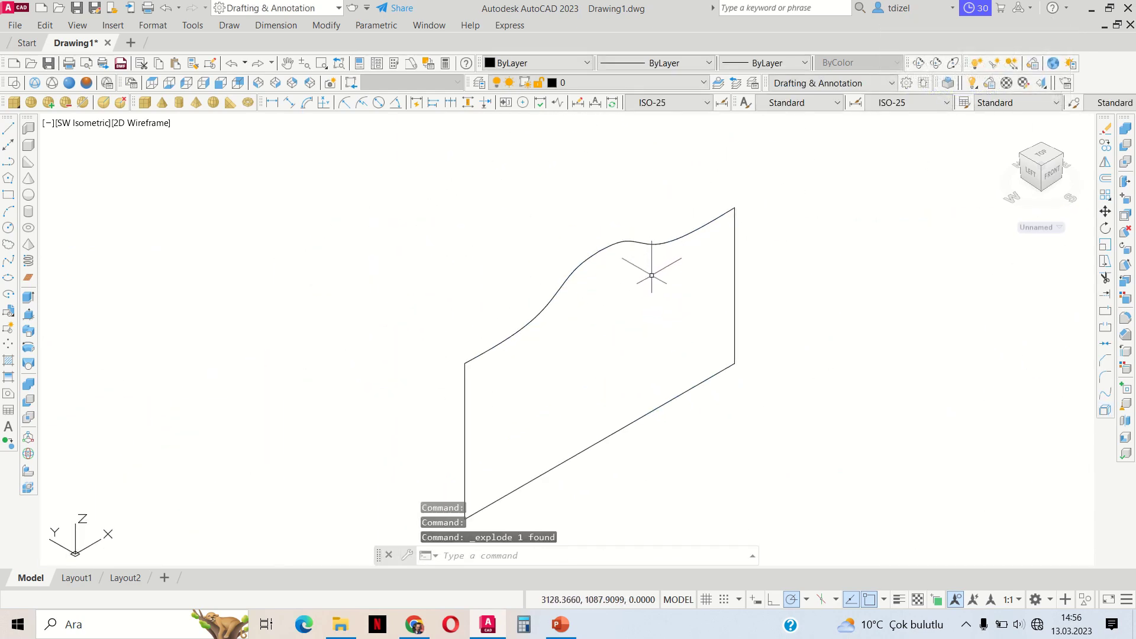
left_click(1105, 179)
type("1")
key("Return")
left_click(674, 235)
key("Return")
middle_click_drag(617, 305, 657, 256)
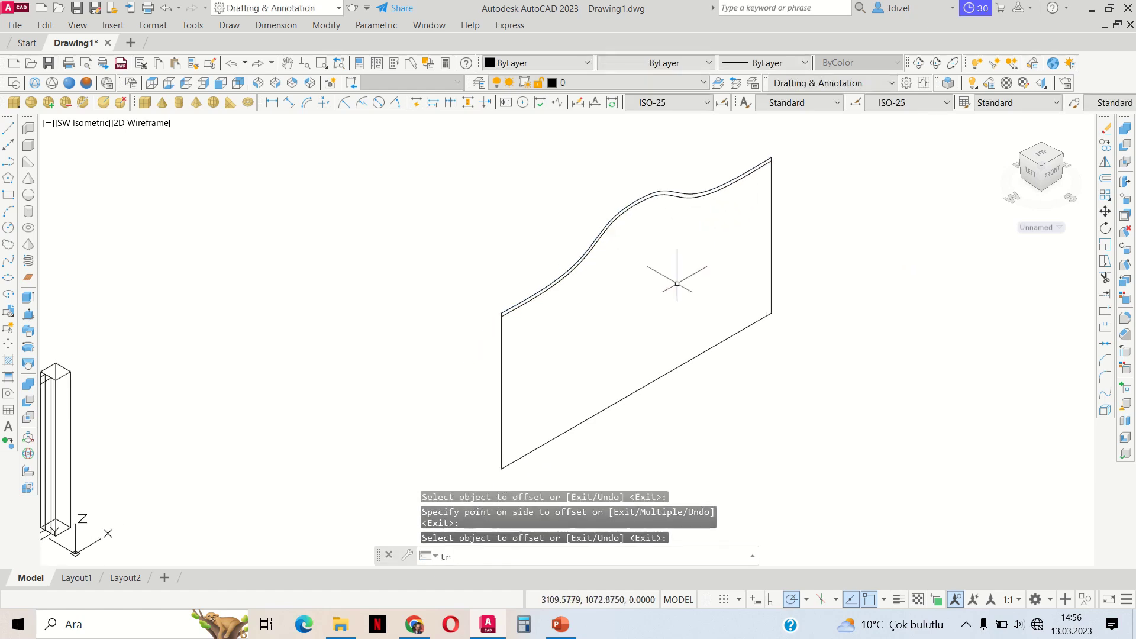
Step: In the Front view, trim the sides and bottom off the upper outline
key("Return")
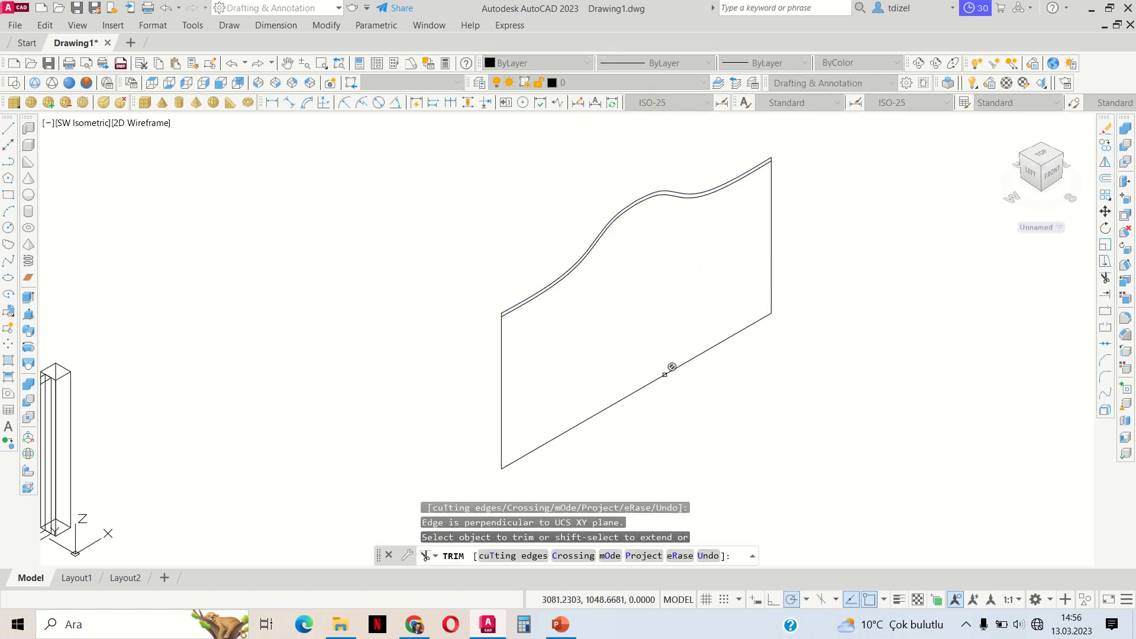
key("Escape")
key("Escape")
left_click(220, 85)
key("Return")
left_click_drag(525, 307, 735, 309)
Step: Try making a region from the windowed upper profile
left_click(9, 393)
left_click(789, 236)
left_click(472, 159)
key("Return")
scroll(631, 173, "up", 2)
scroll(655, 228, "up", 2)
scroll(652, 264, "up", 2)
scroll(687, 264, "up", 2)
Step: Trim away the overhanging line end with TR
type("tr")
key("Return")
left_click(718, 216)
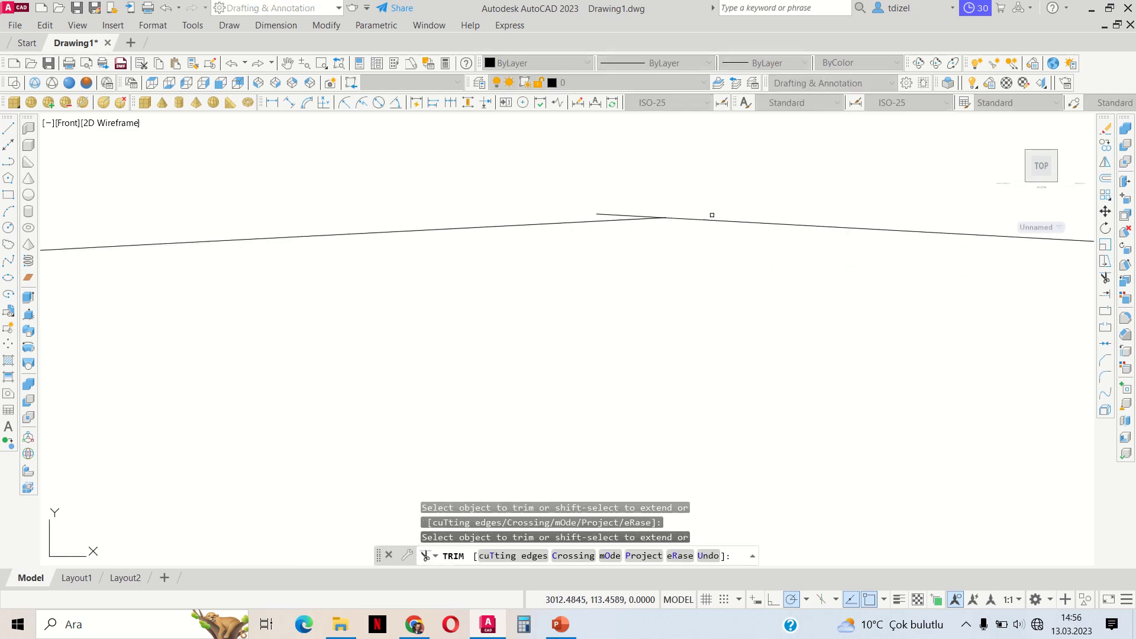
scroll(627, 225, "down", 4)
scroll(641, 241, "down", 2)
Step: Retry creating a region from the curved profile, then clear the selection
left_click(8, 393)
left_click(939, 351)
left_click(389, 221)
key("Return")
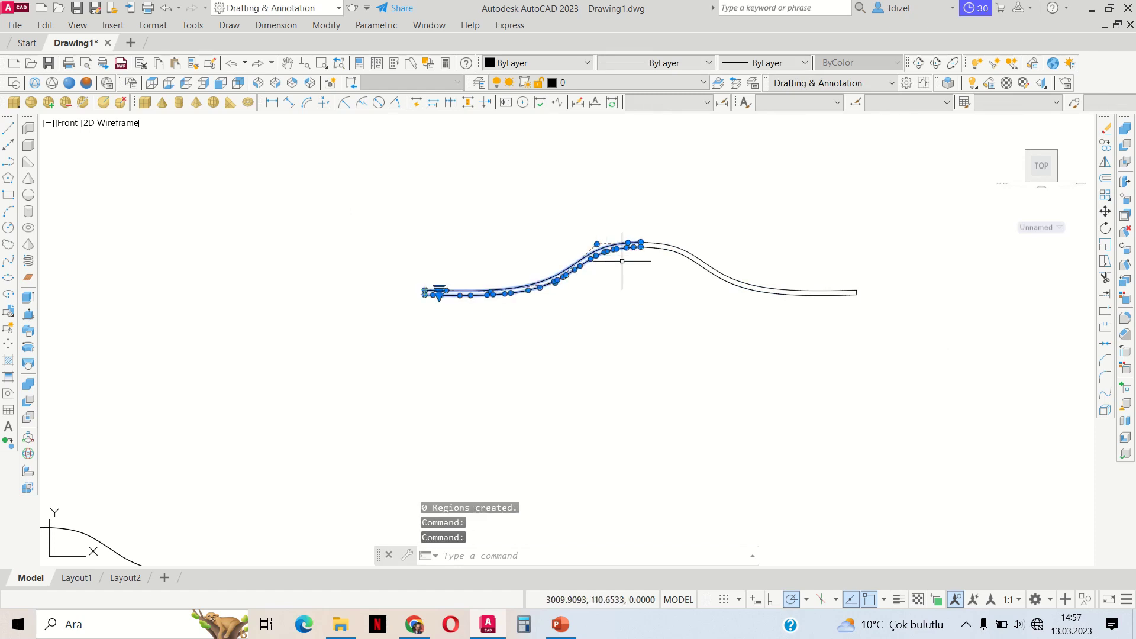
scroll(622, 261, "up", 5)
scroll(602, 219, "up", 5)
scroll(634, 223, "down", 10)
scroll(332, 417, "up", 6)
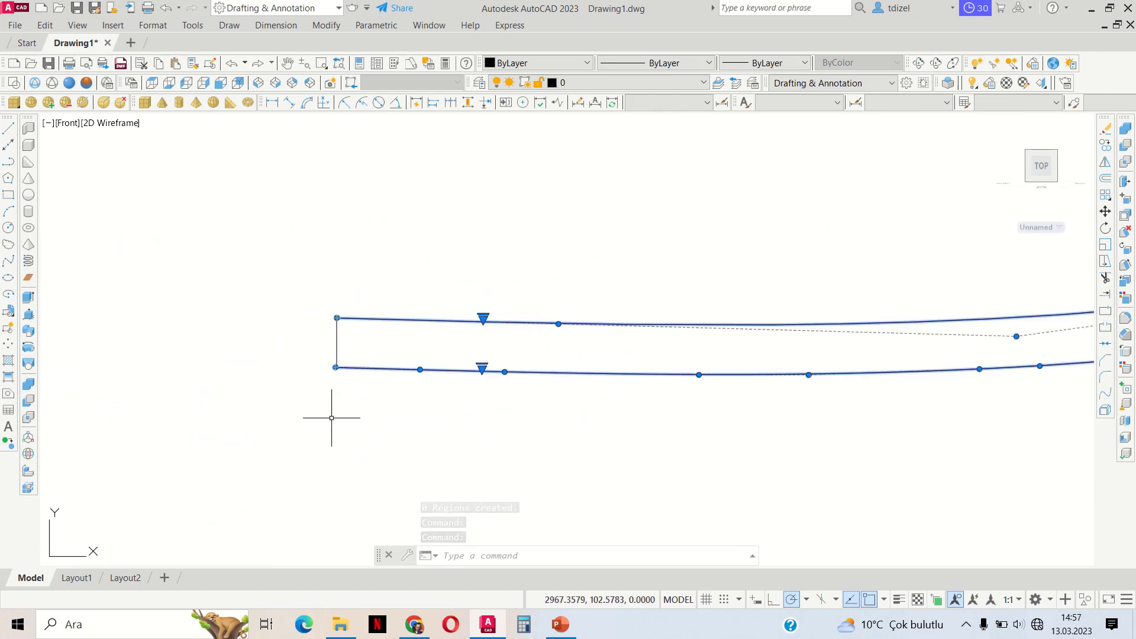
key("Escape")
scroll(331, 418, "down", 3)
Step: Trim across the curve's end to close the strip
type("tr")
key("Return")
left_click_drag(426, 388, 549, 390)
scroll(1007, 308, "up", 5)
scroll(817, 300, "up", 6)
key("Escape")
scroll(705, 373, "down", 5)
scroll(651, 399, "down", 5)
Step: Create a region from the whole curved strip
left_click(9, 393)
left_click(753, 416)
left_click(421, 322)
key("Return")
Step: In the southwest isometric view, extrude the curved strip into a thin solid band
left_click(258, 82)
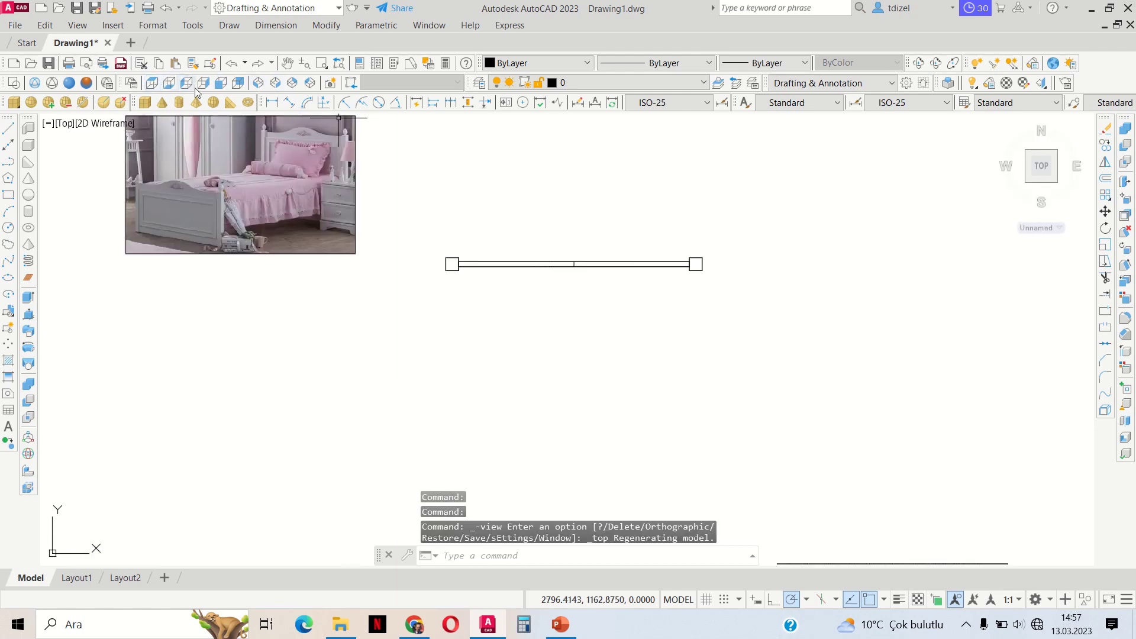
left_click_drag(865, 296, 285, 228)
left_click(29, 314)
left_click(774, 279)
scroll(774, 279, "up", 6)
Step: Move the solid band onto the headboard frame
left_click(1106, 211)
scroll(670, 247, "up", 3)
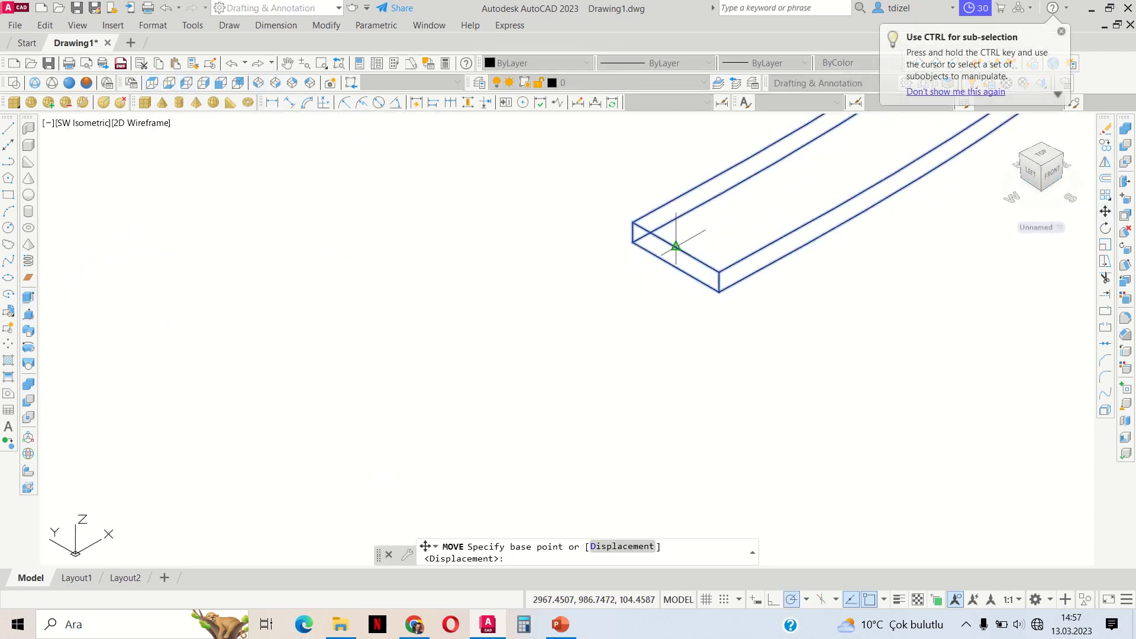
left_click(677, 246)
scroll(679, 235, "down", 5)
scroll(604, 342, "up", 5)
scroll(455, 461, "up", 3)
left_click(445, 470)
scroll(444, 471, "down", 5)
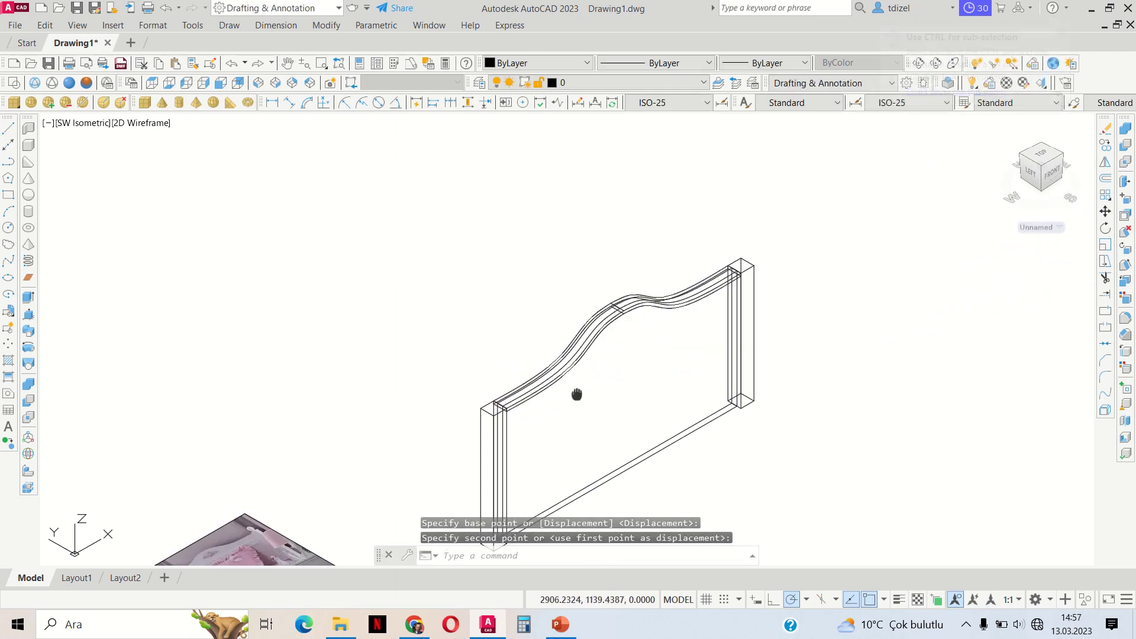
Step: Union the curved band and the adjoining headboard solid into one
left_click(28, 384)
left_click_drag(568, 316, 551, 270)
key("Return")
scroll(668, 376, "up", 2)
scroll(570, 296, "down", 2)
Step: Switch to the Front view and start a new line
left_click(186, 86)
scroll(533, 308, "up", 2)
scroll(517, 302, "up", 2)
left_click(9, 128)
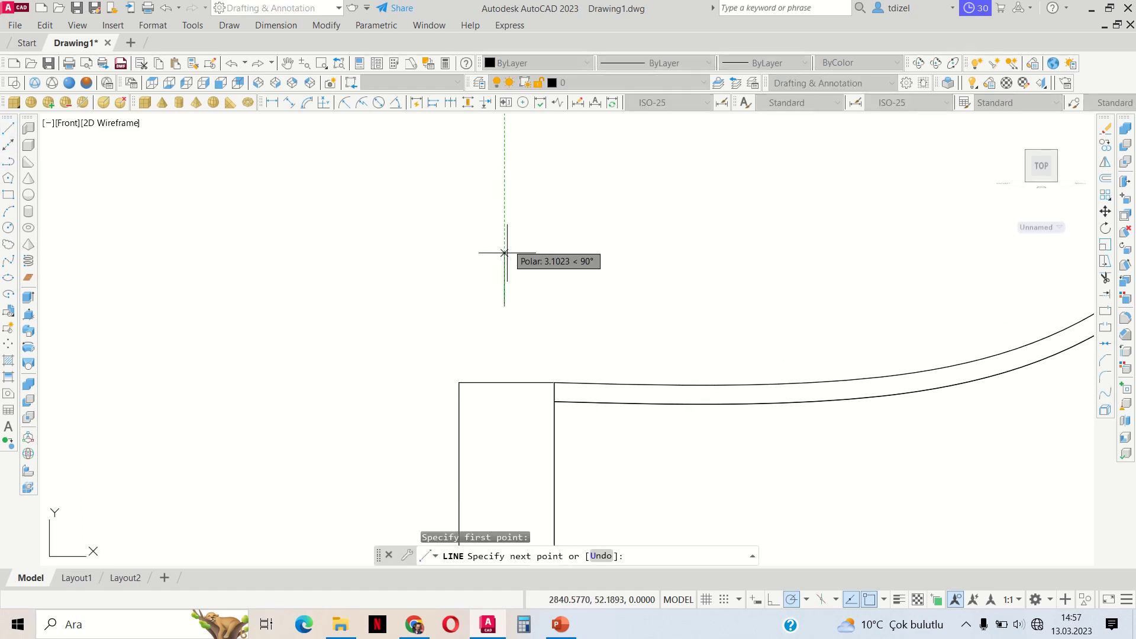
Step: Draw the 7-unit vertical line and a 2-unit horizontal line from its bottom
type("7")
key("Return")
key("Return")
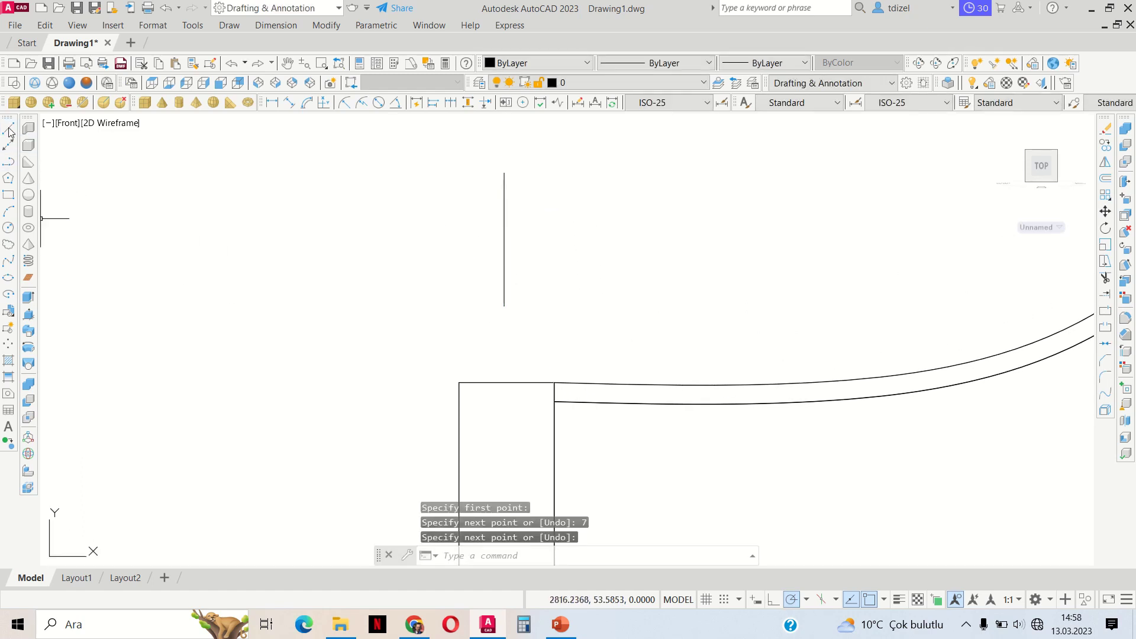
left_click(8, 130)
left_click(503, 306)
type("2")
key("Return")
key("Return")
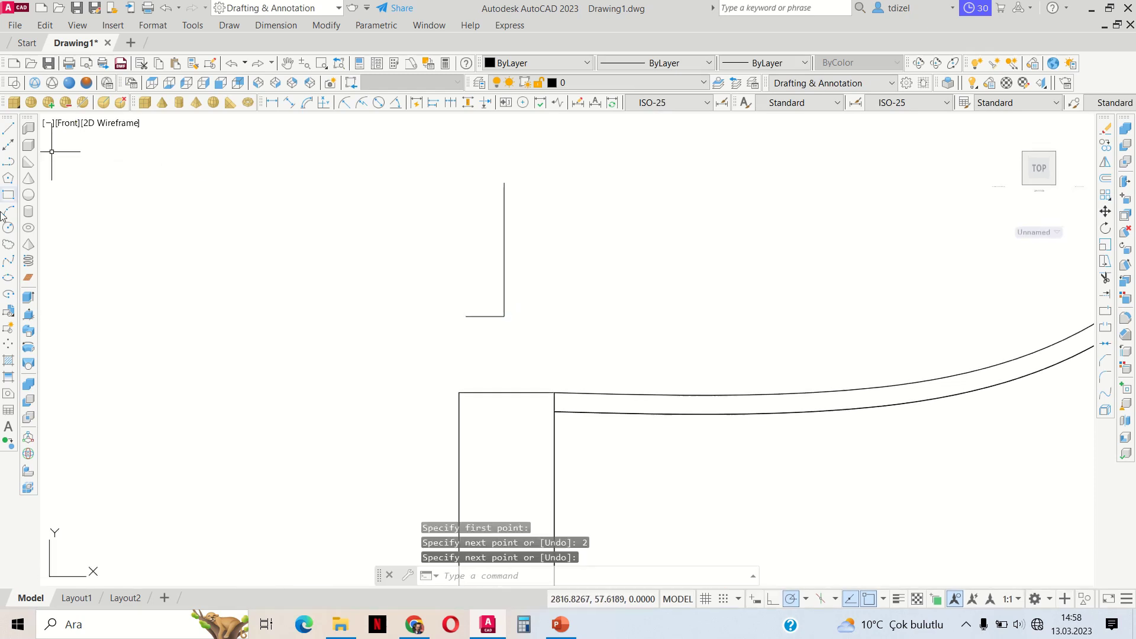
Step: Spline the curved side from the horizontal line's end to the vertical line's top
left_click(8, 261)
left_click(466, 316)
scroll(468, 311, "up", 2)
left_click(482, 269)
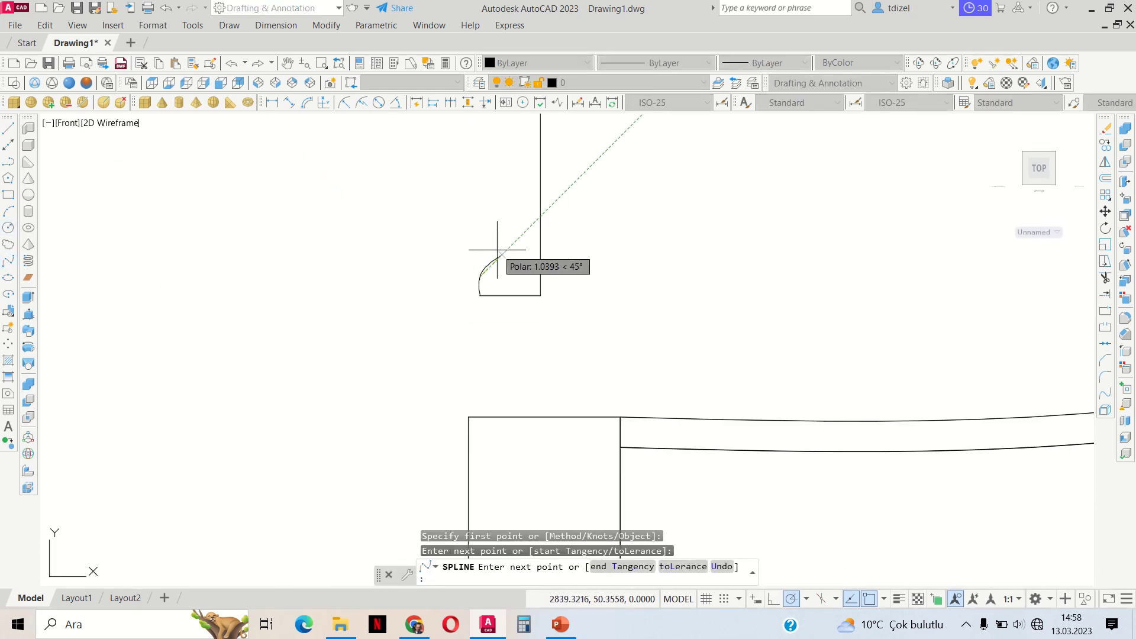
scroll(504, 237, "down", 2)
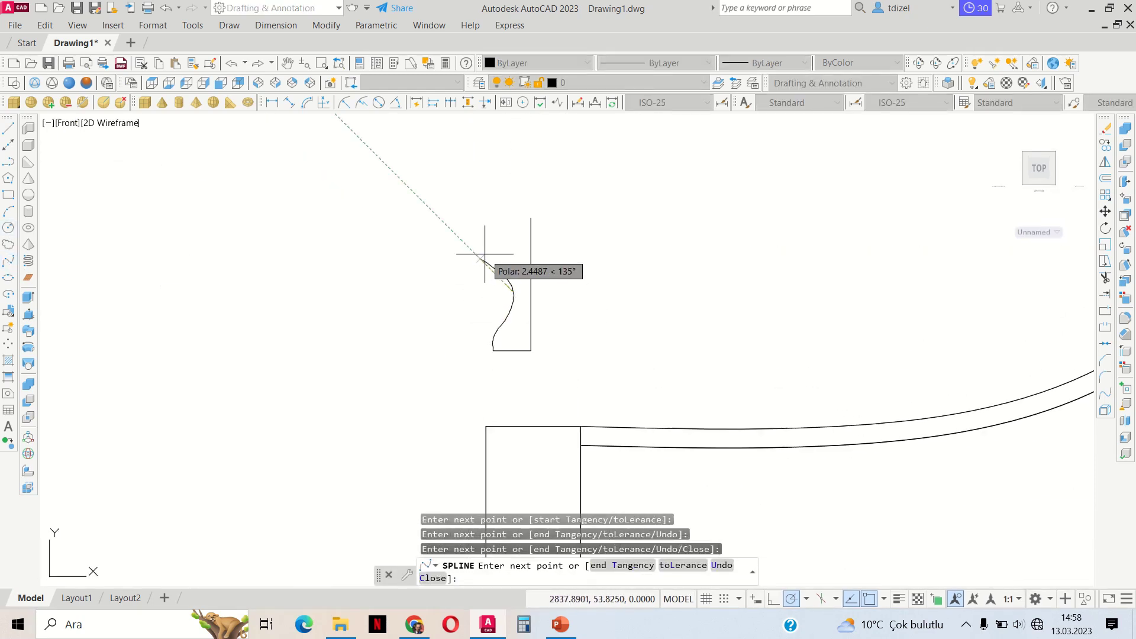
left_click(497, 220)
scroll(504, 221, "up", 2)
scroll(522, 224, "up", 6)
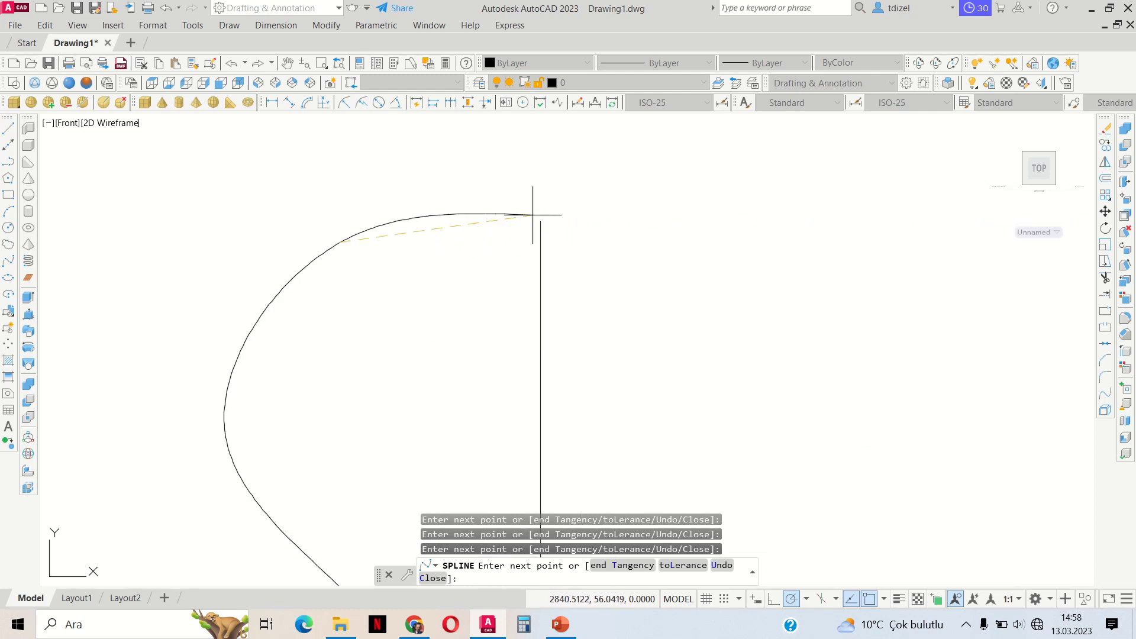
left_click(541, 221)
key("Return")
Step: Try reshaping a spline point, then cancel and recenter the profile
left_click(446, 264)
left_click(385, 203)
left_click(341, 232)
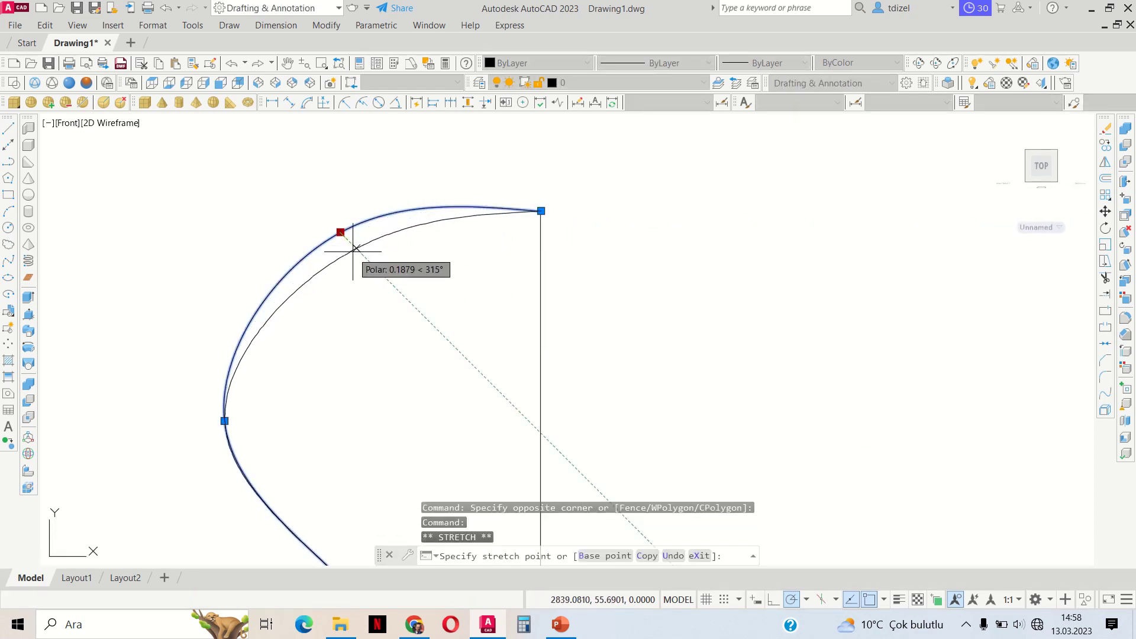
scroll(398, 368, "down", 5)
scroll(343, 291, "up", 5)
scroll(368, 351, "down", 4)
scroll(365, 317, "up", 3)
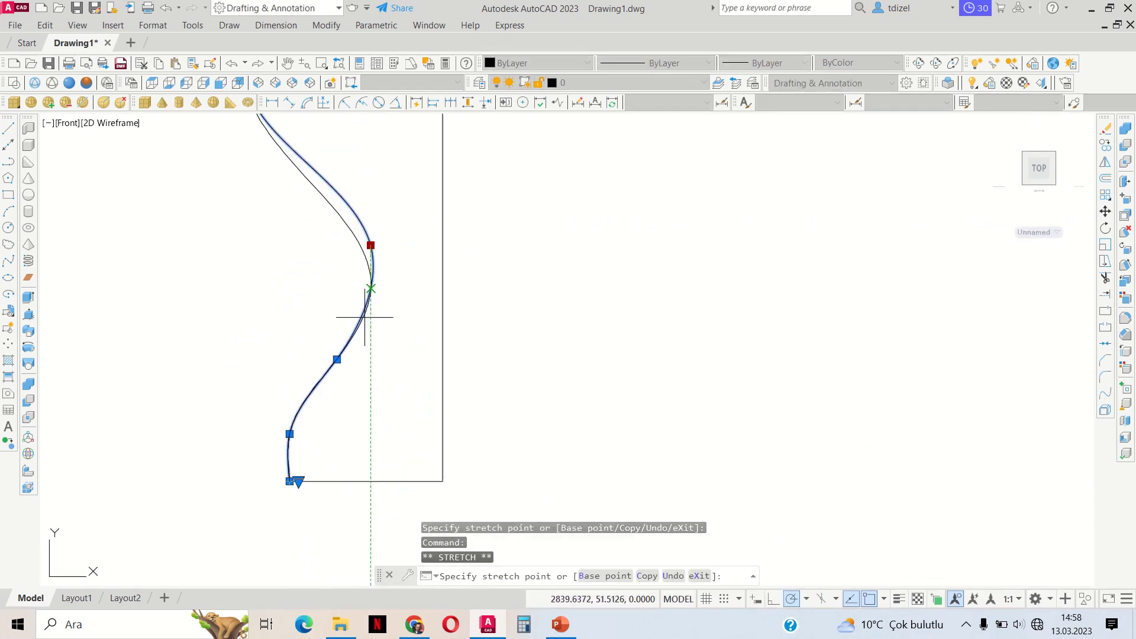
left_click(363, 349)
scroll(334, 294, "down", 2)
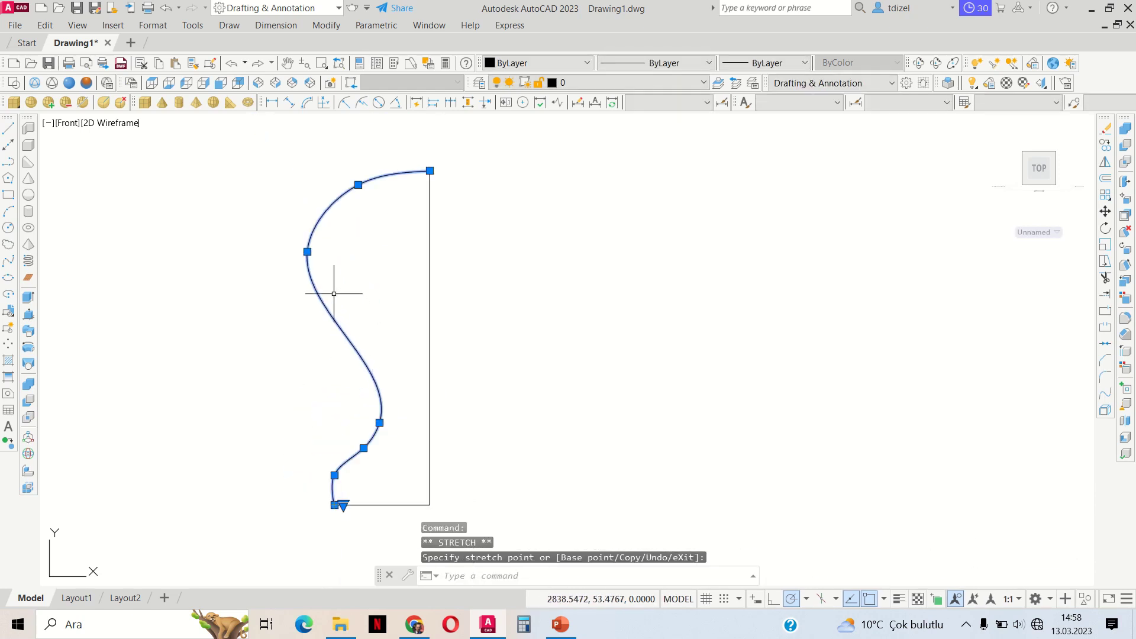
key("Escape")
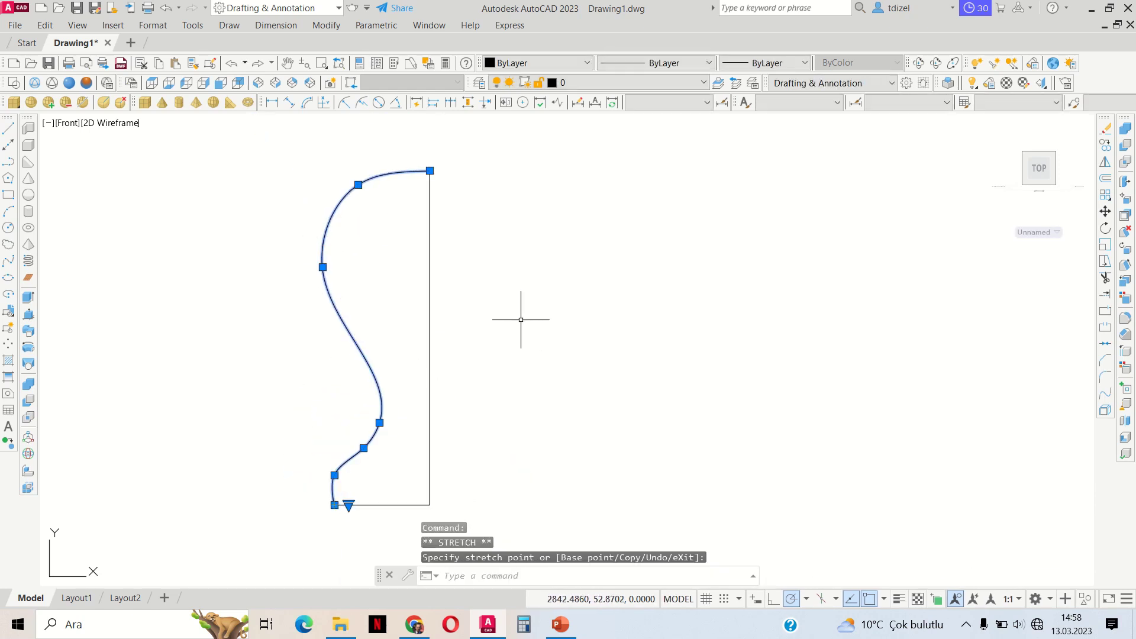
key("Escape")
scroll(504, 352, "down", 4)
middle_click_drag(503, 353, 563, 287)
Step: Turn the closed line-and-spline profile into a region
left_click(8, 393)
left_click(596, 368)
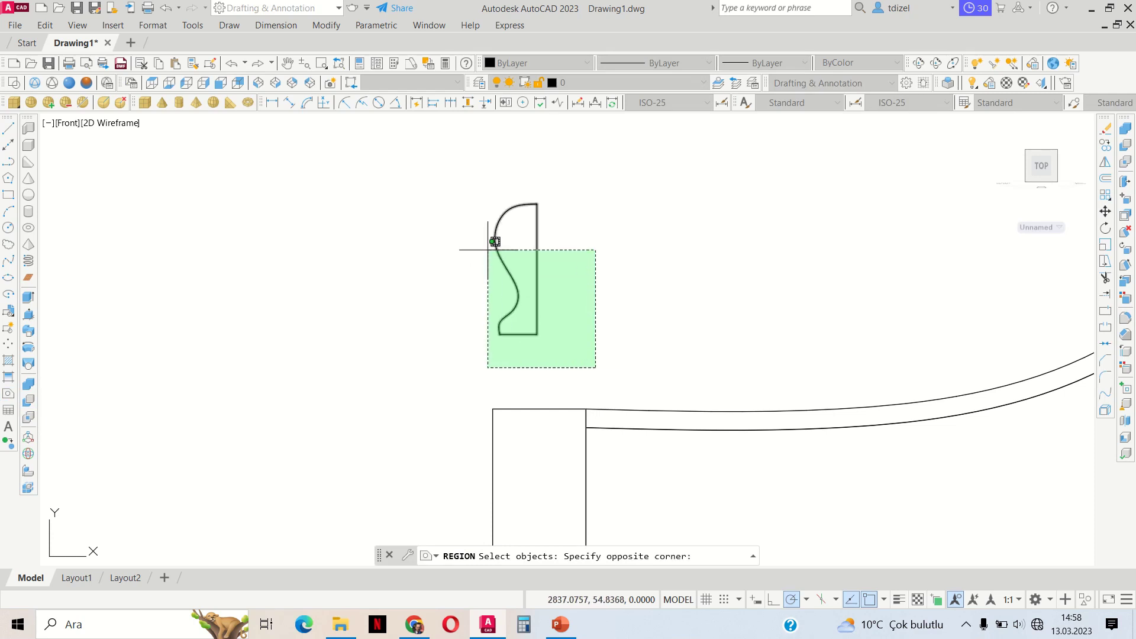
left_click(488, 235)
key("Return")
Step: Switch to southwest isometric and move the headboard and reference image out of the way
left_click(151, 82)
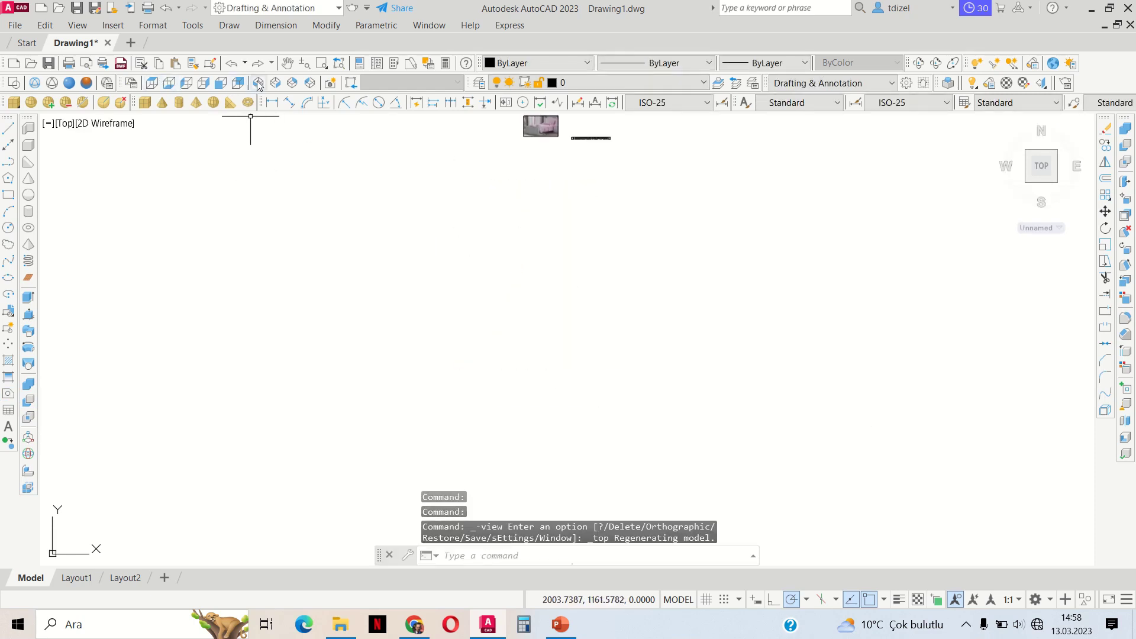
left_click(258, 83)
left_click(964, 527)
left_click(876, 492)
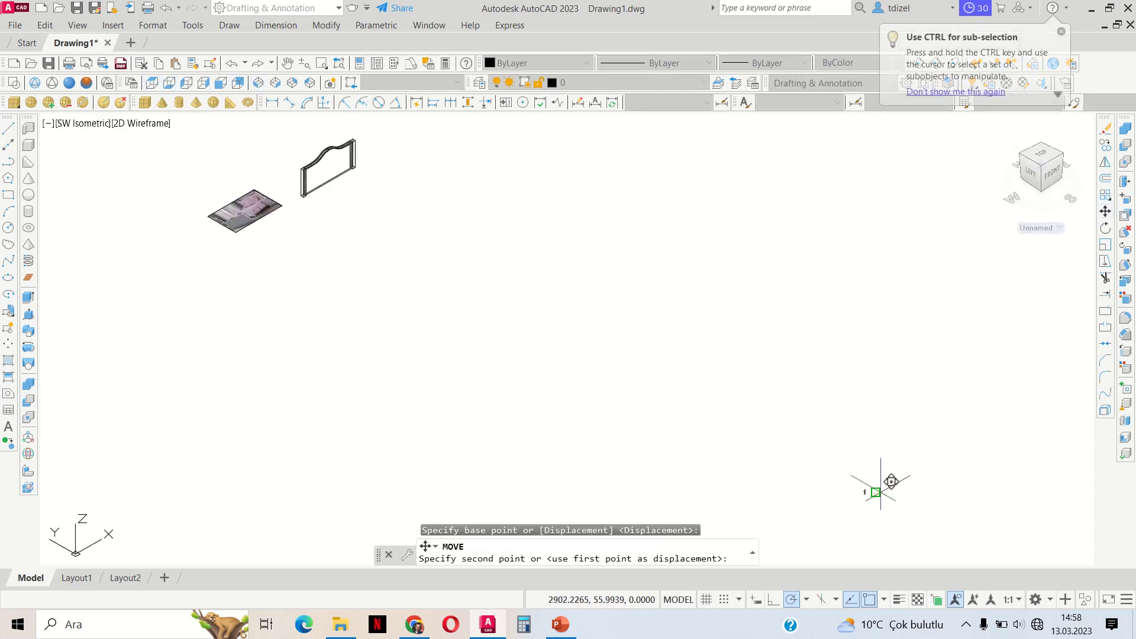
left_click(343, 204)
middle_click_drag(349, 222, 510, 476)
Step: Revolve the profile 360° about its straight vertical edge into a knob
left_click(28, 347)
left_click(520, 493)
left_click(563, 449)
scroll(563, 448, "up", 6)
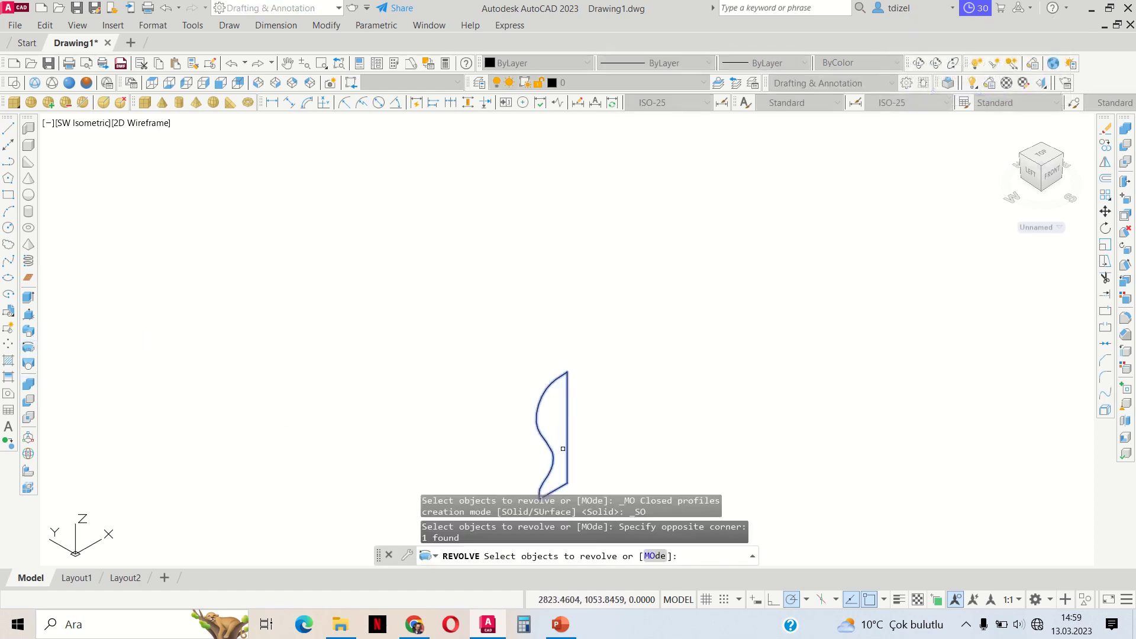
key("Return")
left_click(557, 406)
left_click(560, 137)
key("Return")
left_click(557, 408)
scroll(649, 308, "down", 6)
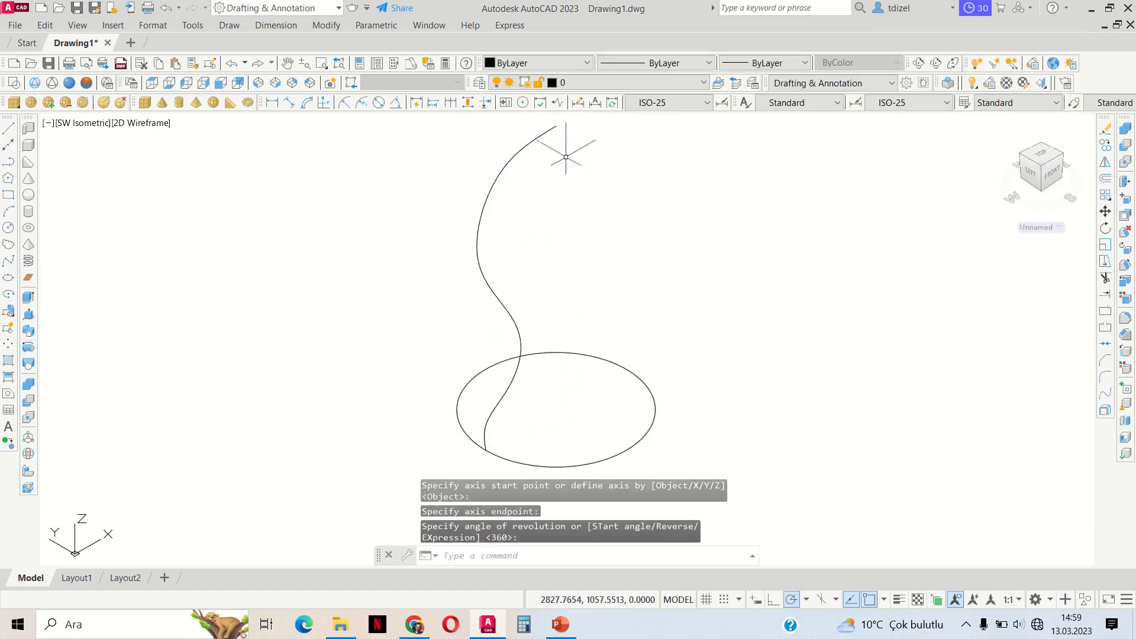
key("Return")
Step: Preview the knob shaded, return to wireframe, and begin moving it
left_click(86, 82)
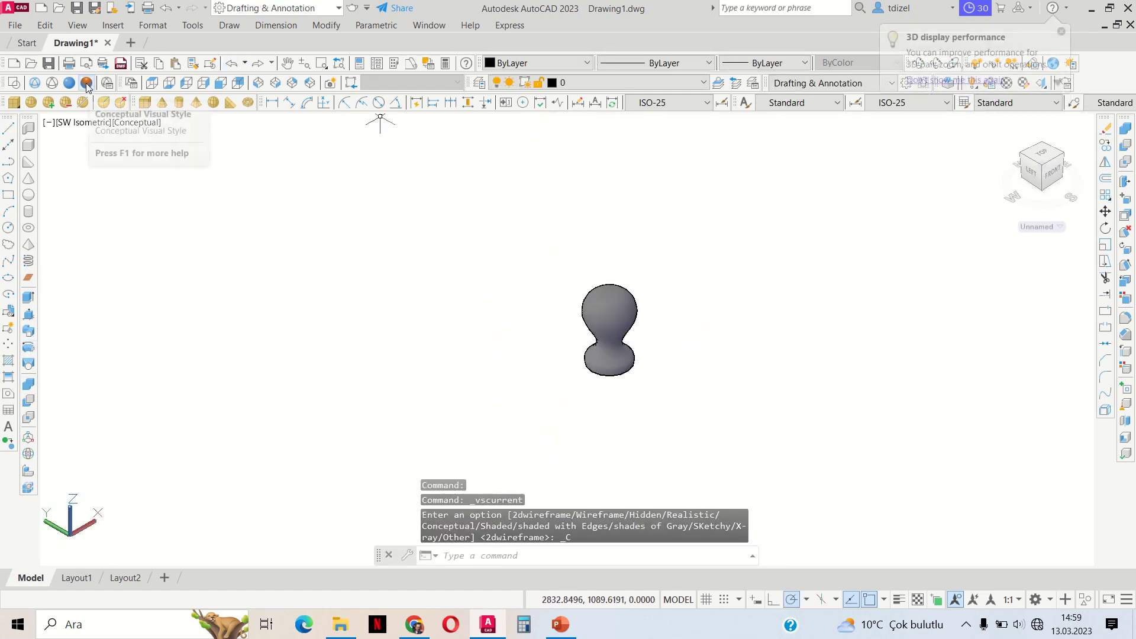
left_click(17, 85)
left_click(647, 356)
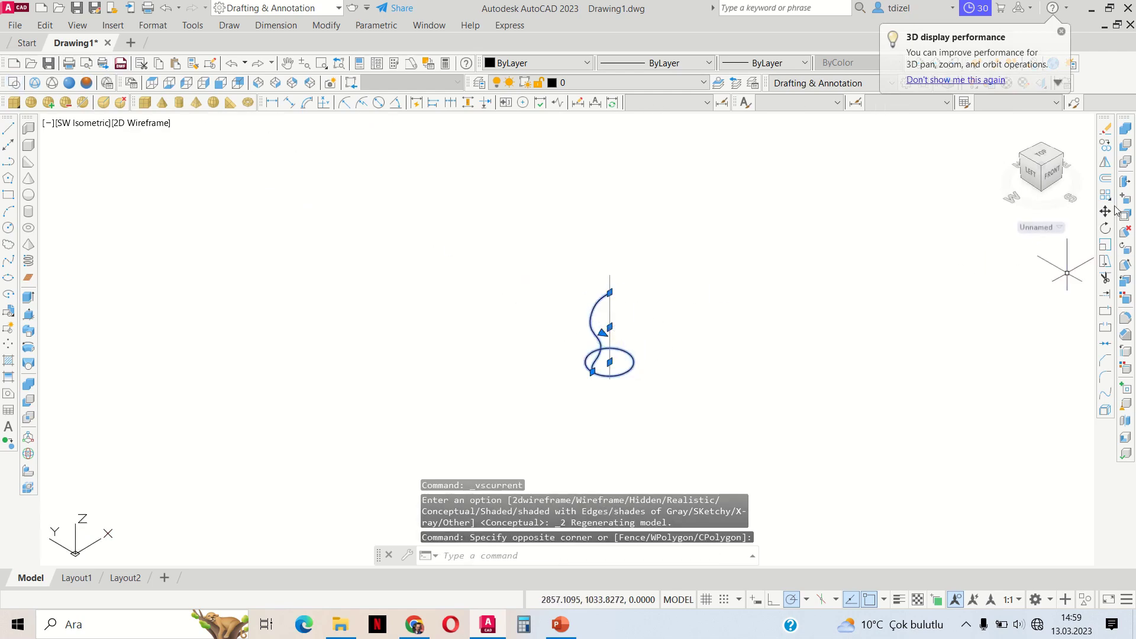
left_click(1065, 261)
left_click(1106, 211)
left_click(578, 349)
scroll(592, 355, "down", 3)
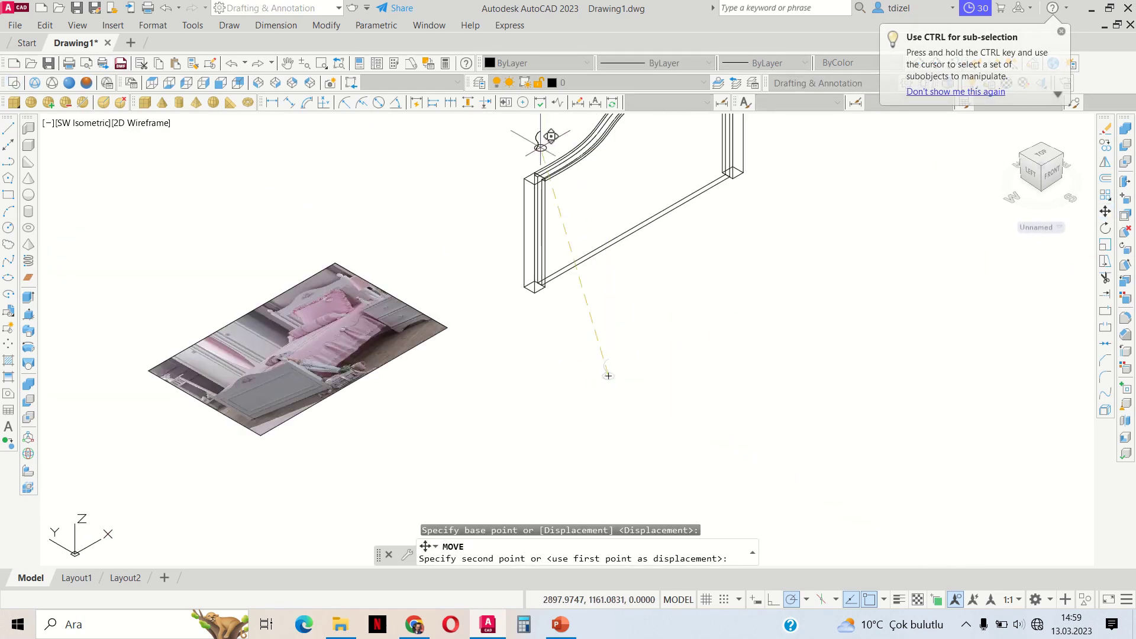
Step: Place the finial on the left pillar top and copy it 95 units to the right pillar
scroll(414, 403, "up", 5)
scroll(403, 412, "up", 2)
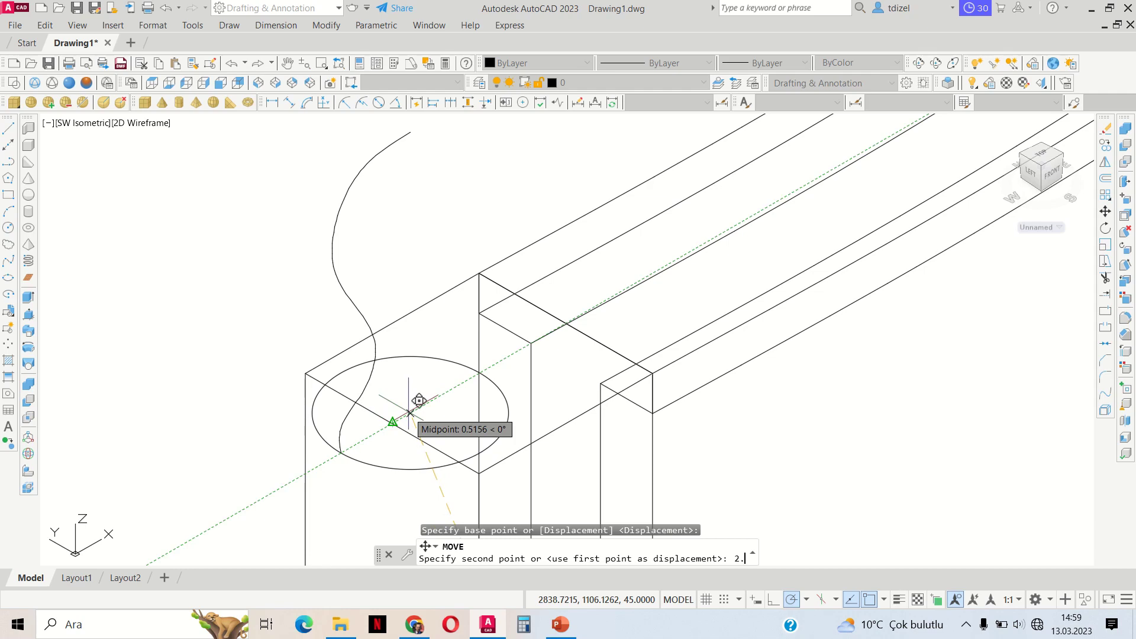
key("Return")
left_click(409, 403)
left_click(391, 402)
type("co")
key("Return")
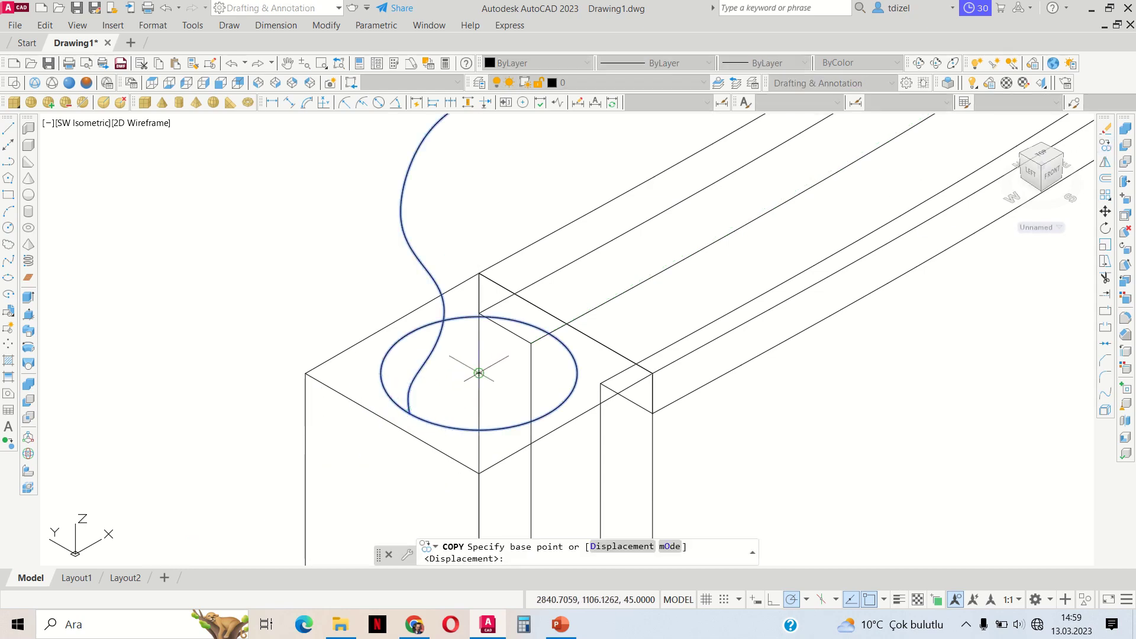
left_click(478, 374)
scroll(546, 325, "down", 2)
scroll(699, 284, "down", 2)
scroll(699, 347, "down", 2)
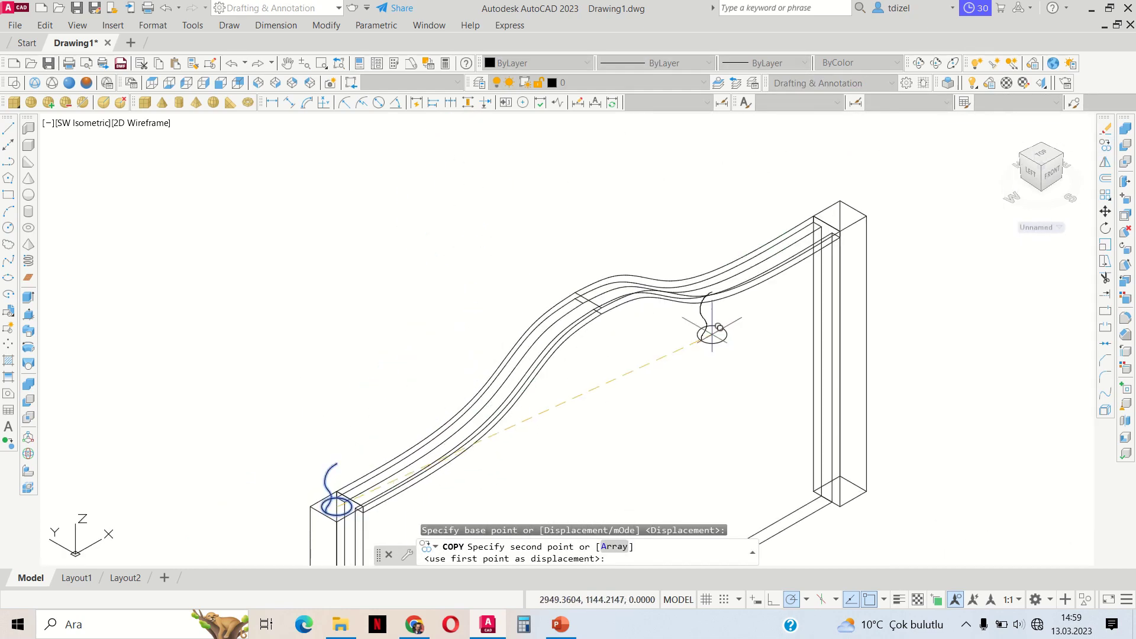
scroll(654, 323, "up", 2)
type("95")
key("Return")
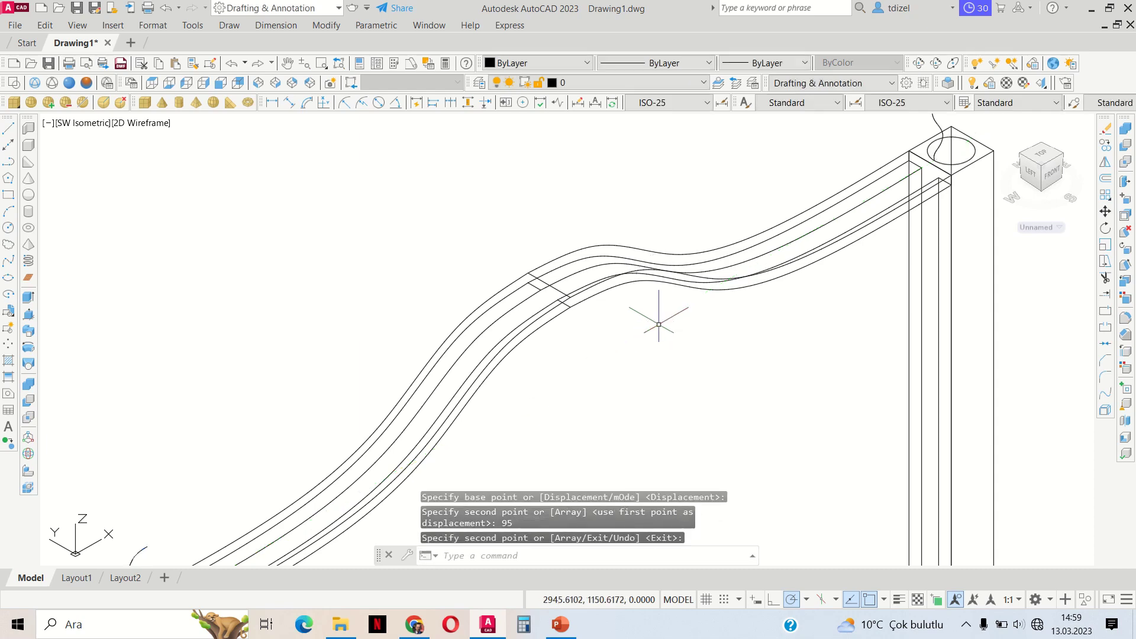
Step: Union the left headboard pillar with the curved top rail
scroll(545, 320, "down", 3)
scroll(456, 314, "up", 4)
left_click(28, 383)
left_click(418, 415)
left_click(533, 249)
key("Return")
scroll(638, 206, "down", 5)
scroll(639, 206, "up", 5)
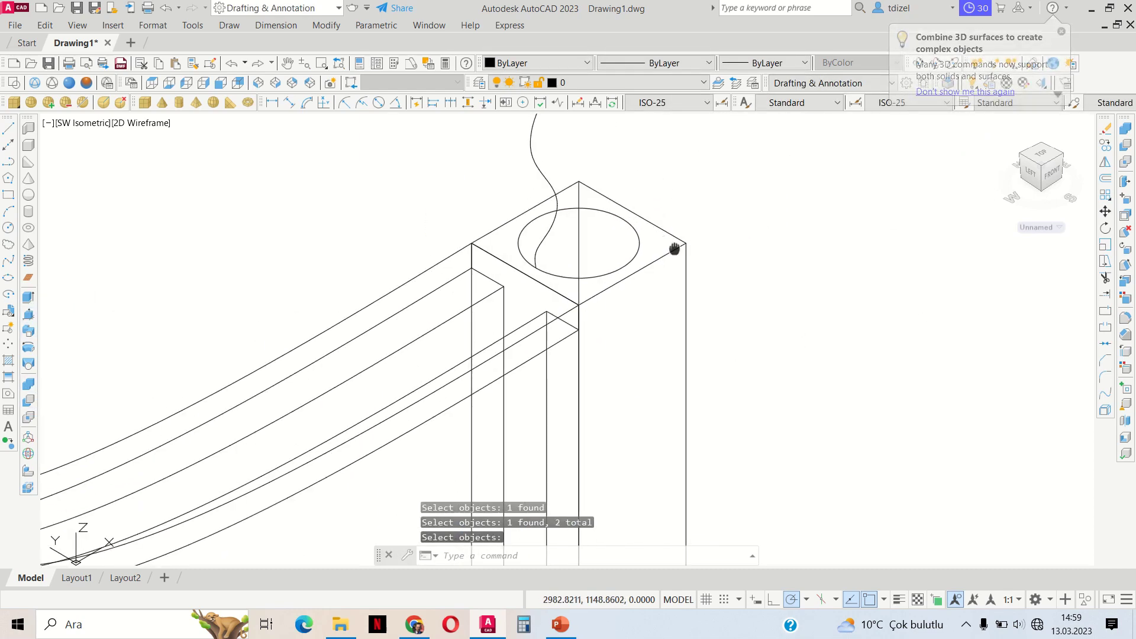
key("Return")
scroll(675, 246, "up", 2)
left_click(700, 312)
key("Escape")
key("Escape")
key("Escape")
scroll(736, 279, "down", 5)
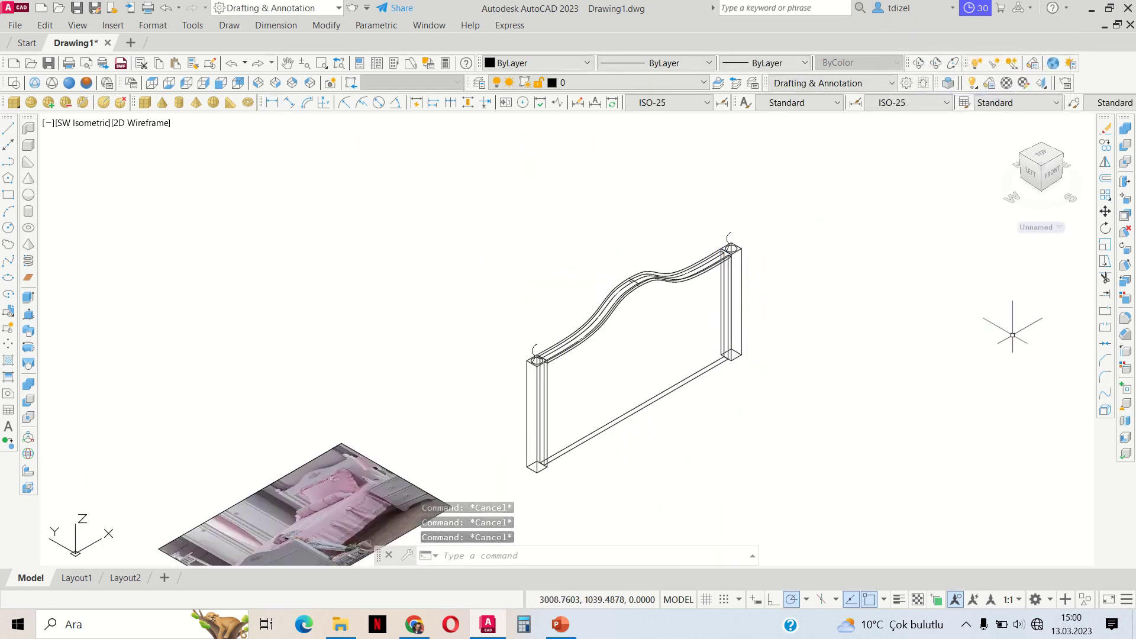
Step: Copy the curved top rail edge of the solid off to the right
left_click(1129, 354)
scroll(553, 361, "up", 10)
scroll(517, 322, "down", 5)
scroll(669, 236, "up", 5)
left_click(669, 263)
scroll(637, 308, "down", 5)
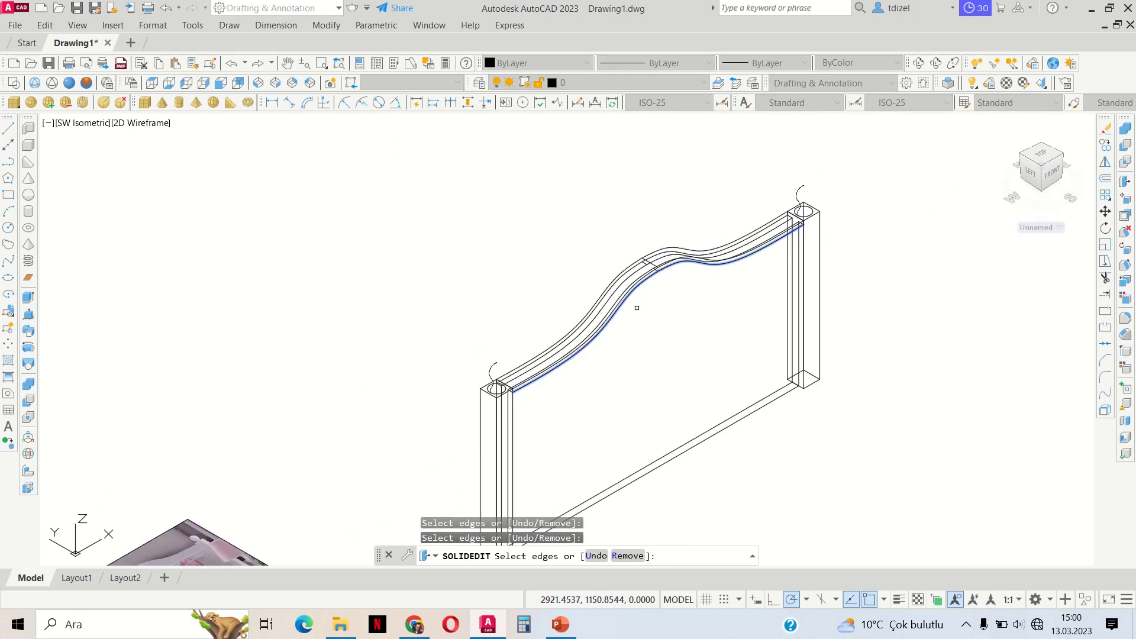
key("Return")
left_click(508, 385)
scroll(862, 241, "down", 2)
left_click(717, 325)
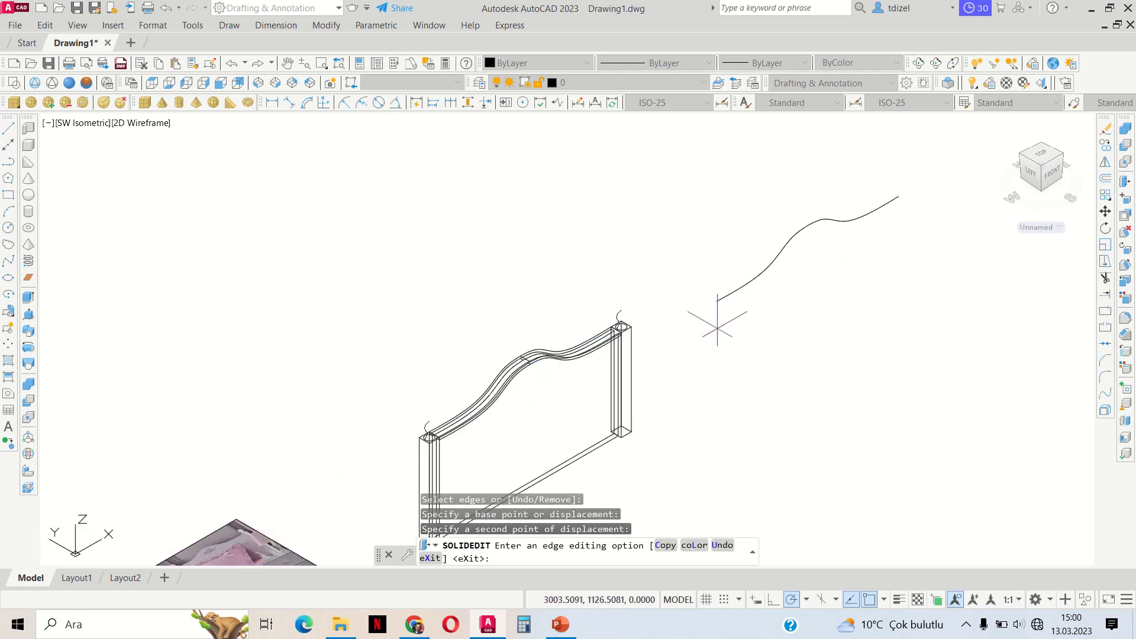
key("Return")
key("Return")
Step: Delete the copied rail curve and recenter the headboard
scroll(654, 330, "down", 2)
scroll(308, 480, "up", 4)
scroll(309, 480, "down", 4)
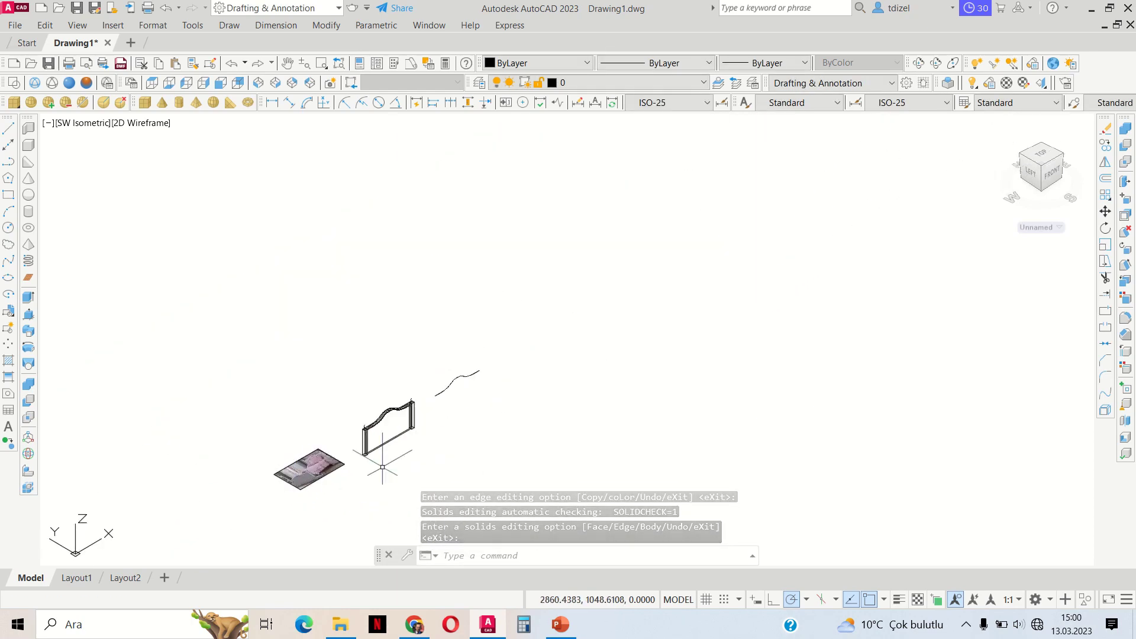
scroll(474, 385, "up", 5)
left_click(527, 385)
left_click(484, 302)
key("Delete")
middle_click_drag(64, 334, 371, 132)
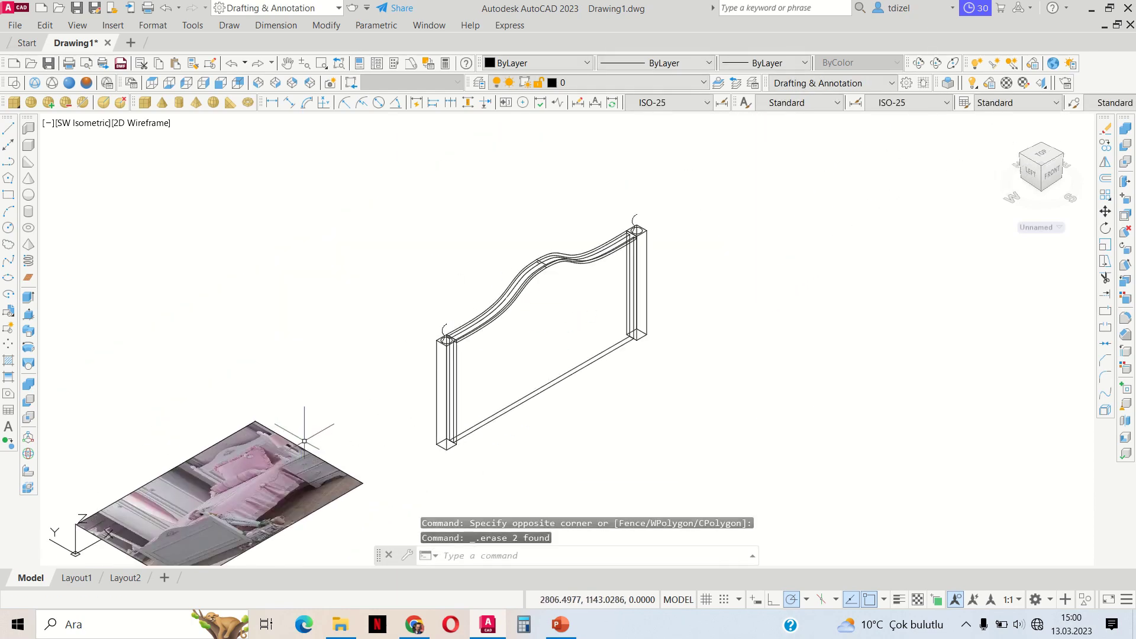
Step: In front view, measure the headboard height (44) with DIMLINEAR, then cancel
left_click(221, 84)
left_click(86, 84)
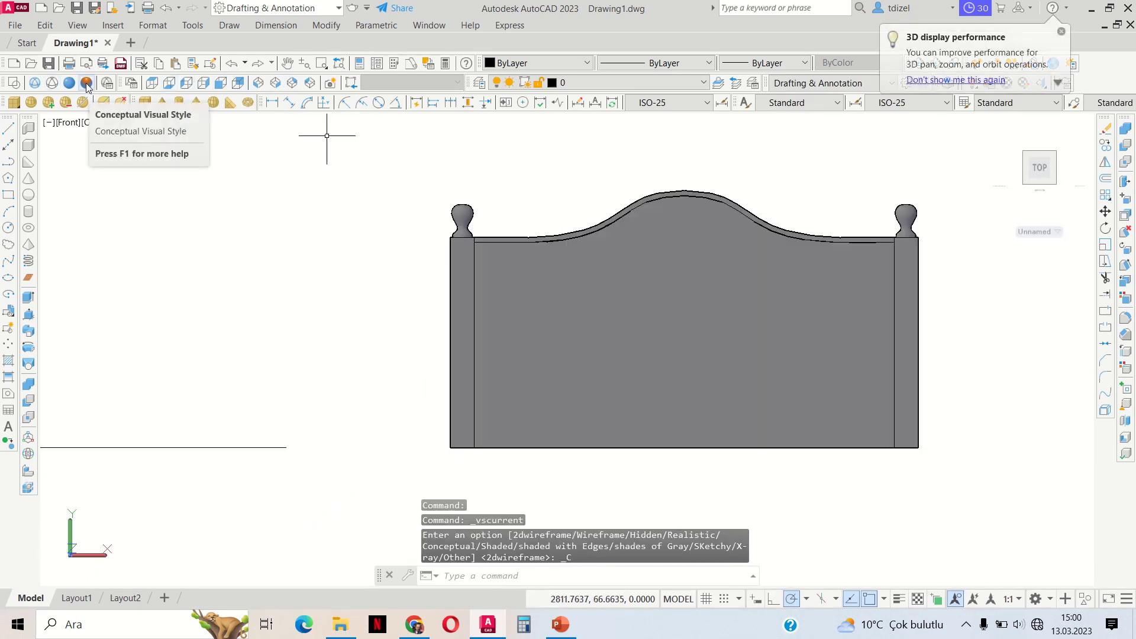
left_click(14, 83)
left_click(272, 103)
left_click(474, 448)
scroll(478, 253, "up", 2)
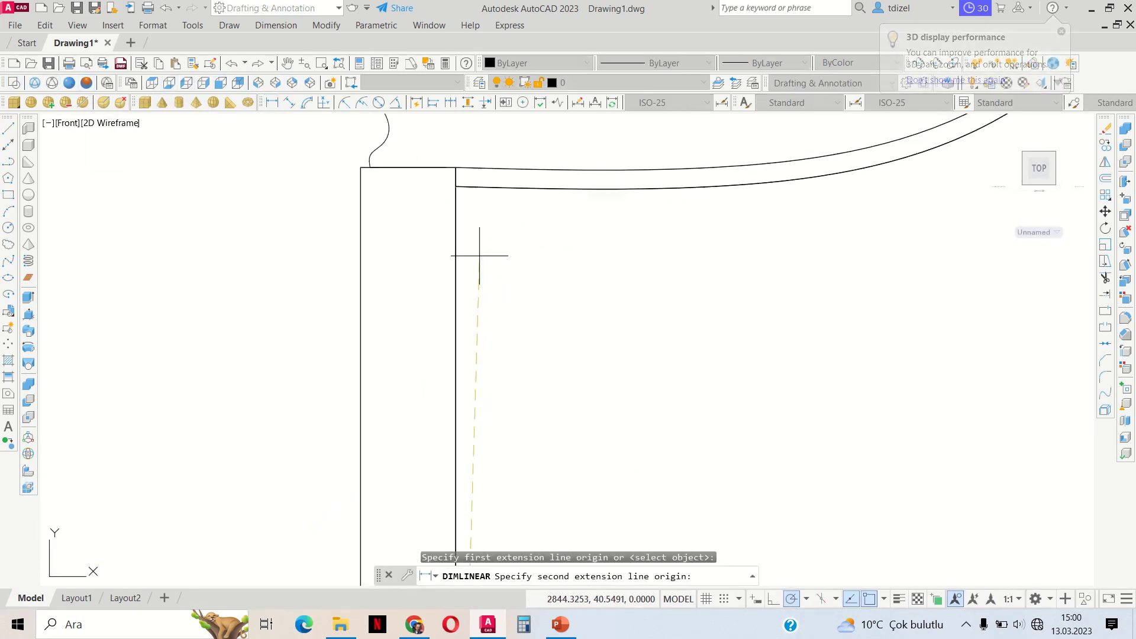
scroll(457, 183, "up", 2)
left_click(456, 182)
scroll(456, 182, "down", 3)
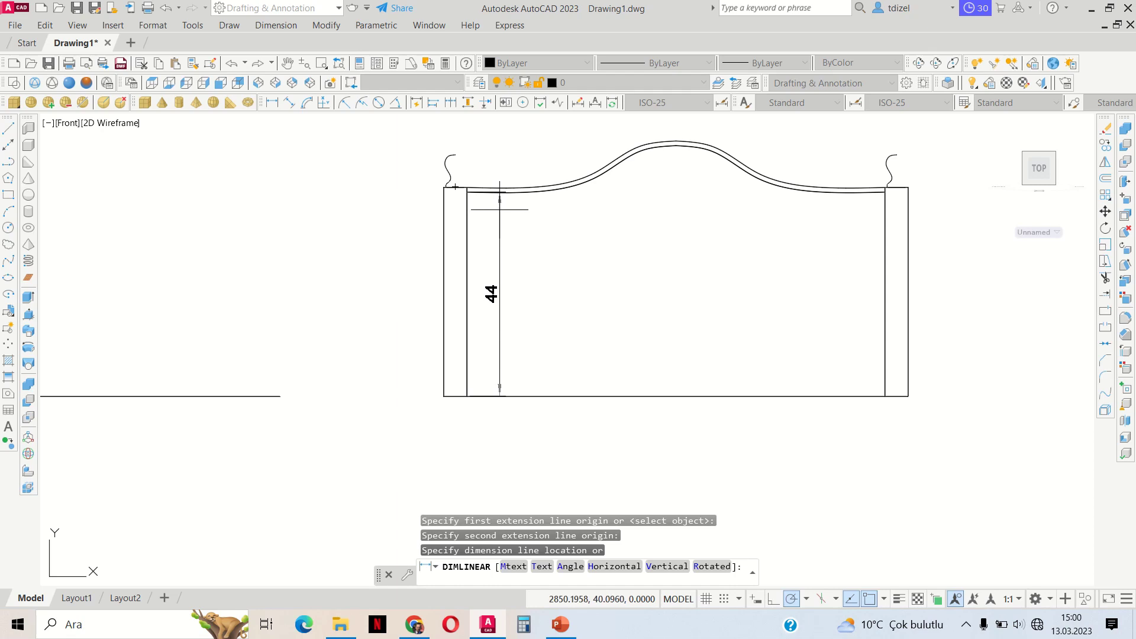
key("Escape")
scroll(520, 228, "down", 2)
Step: Switch between the southwest isometric and top views
left_click(152, 83)
left_click(258, 83)
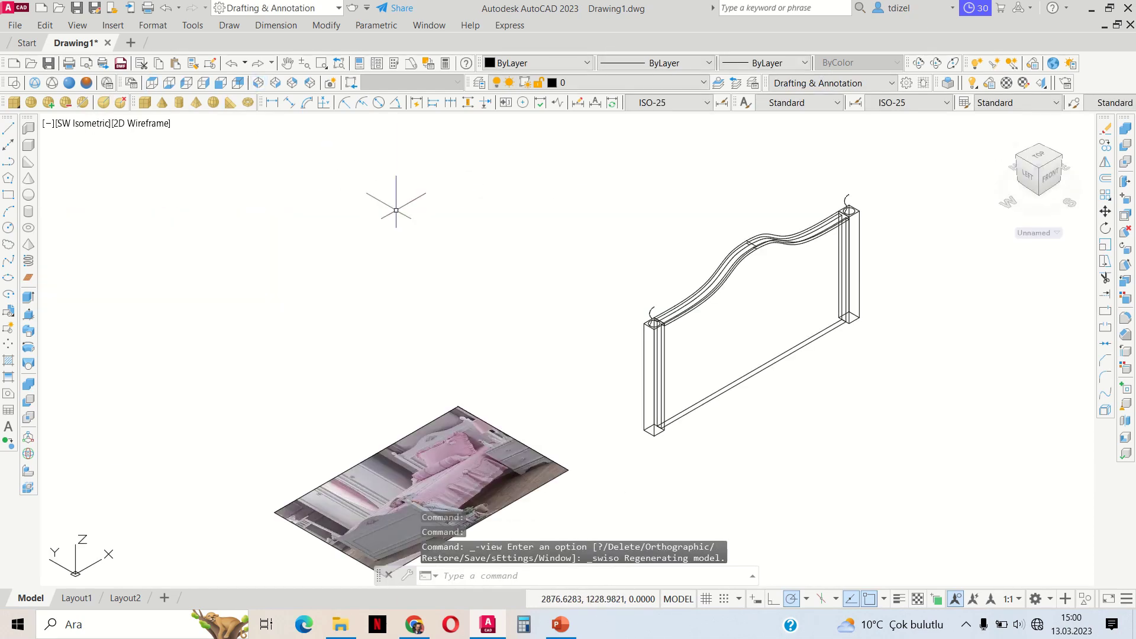
left_click(152, 83)
scroll(646, 417, "up", 5)
Step: Draw the straight top lines and a 1-unit vertical line for the half profile
scroll(646, 417, "up", 3)
type("l")
key("Return")
left_click(524, 368)
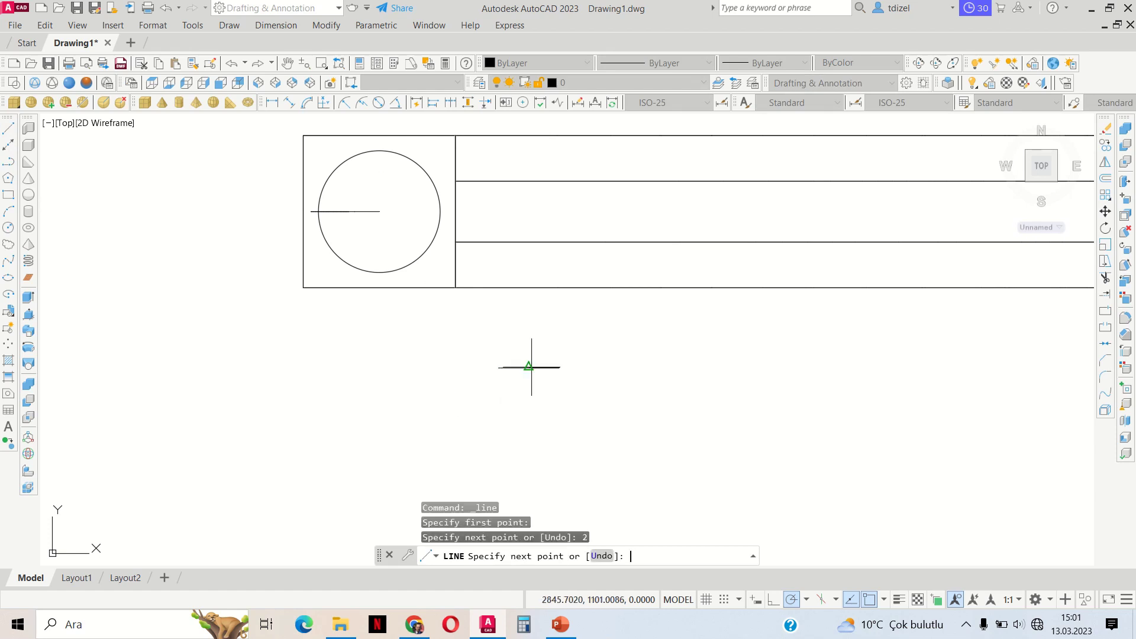
key("Escape")
scroll(528, 368, "up", 4)
key("Return")
type("1")
key("Return")
key("Return")
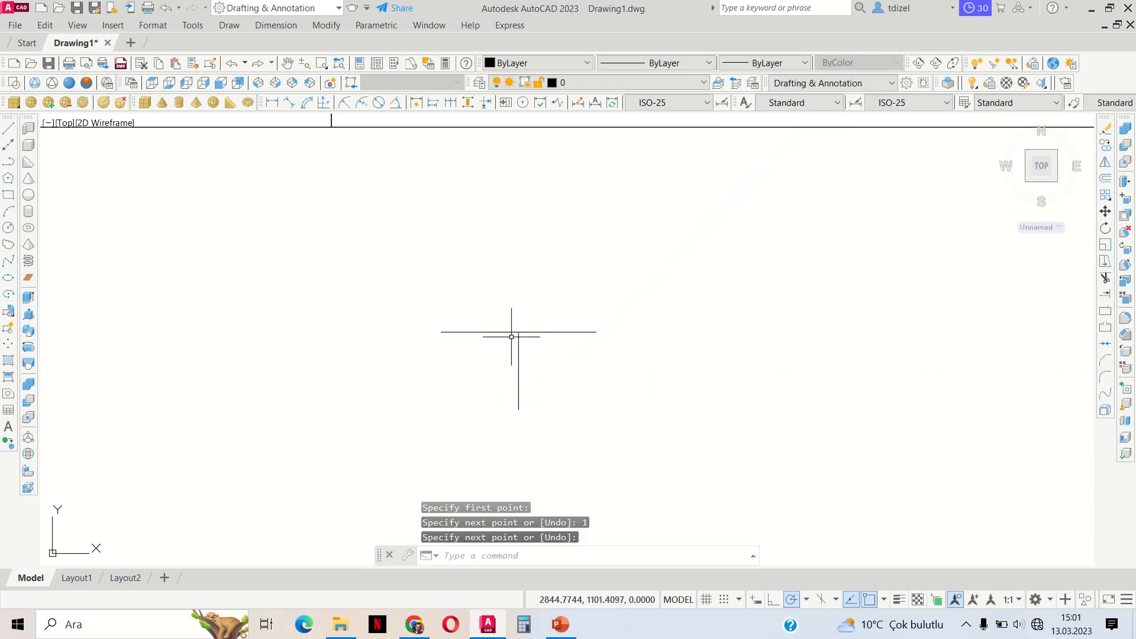
key("Return")
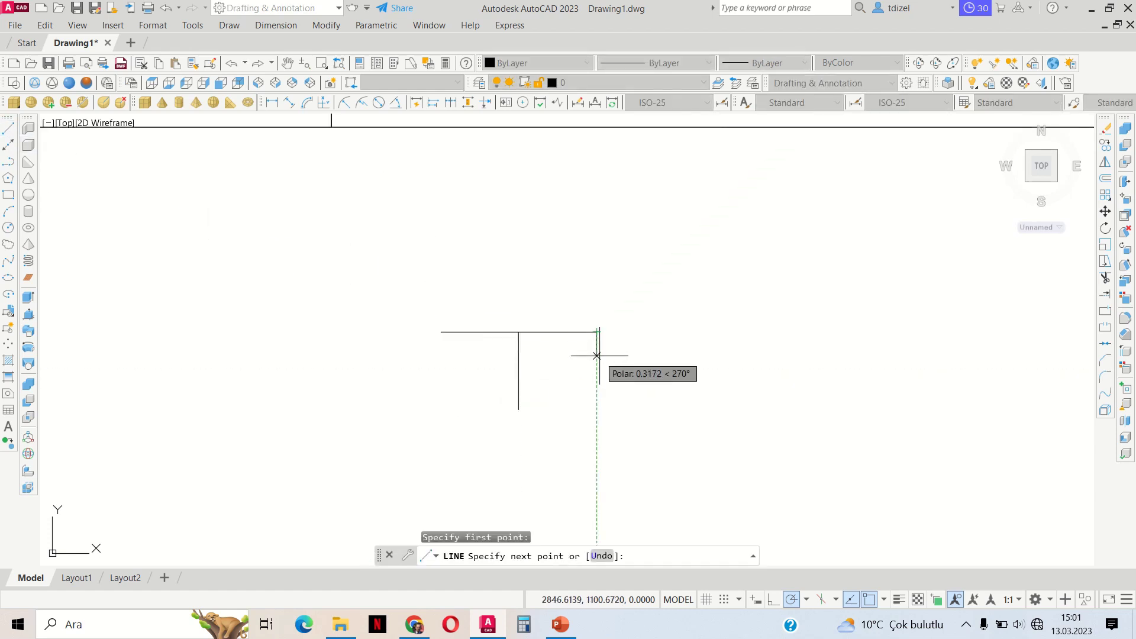
left_click(596, 357)
key("Escape")
Step: Extend the left vertical line downward and draw a spline between the two lines' lower ends
left_click(8, 261)
scroll(612, 379, "up", 4)
left_click(600, 312)
key("Escape")
left_click_drag(450, 373, 355, 375)
left_click(402, 443)
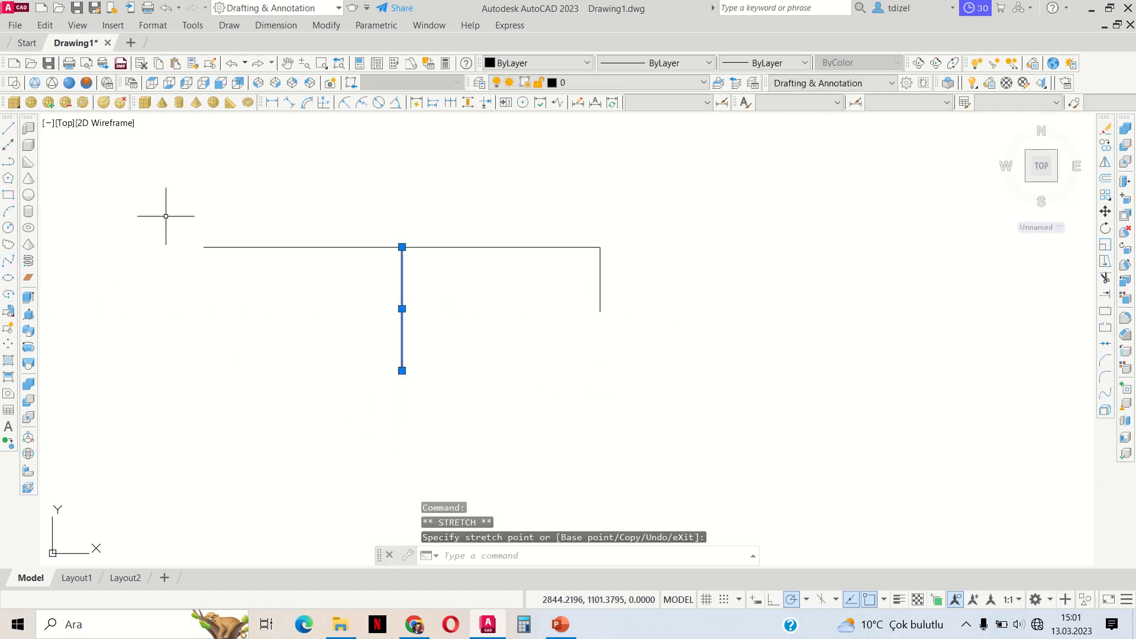
left_click(9, 261)
left_click(600, 312)
left_click(550, 312)
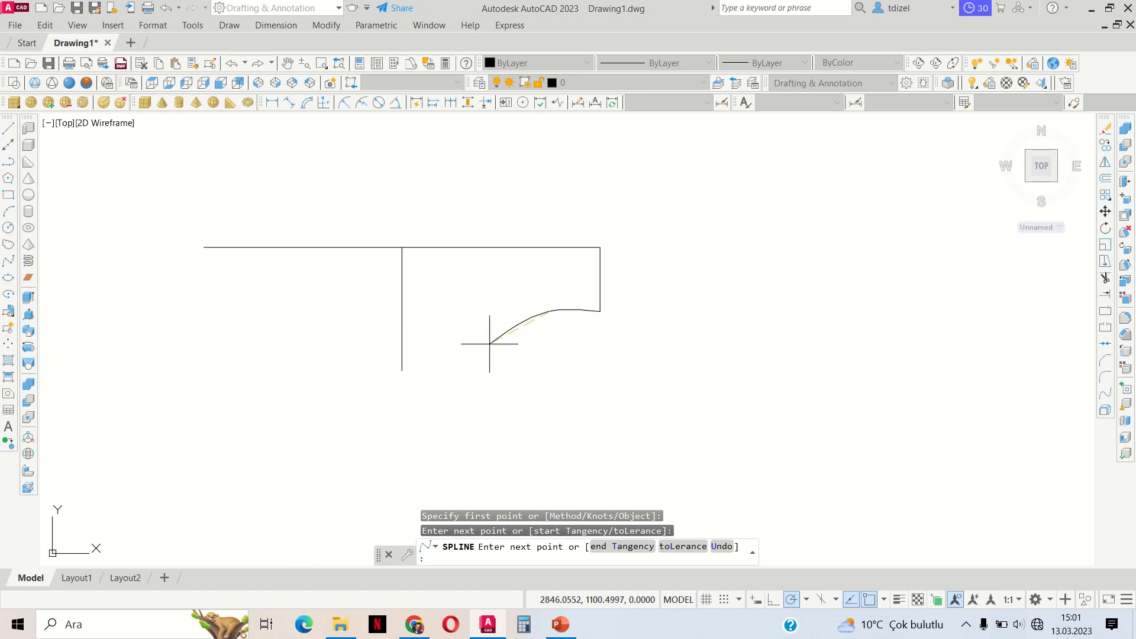
left_click(492, 349)
left_click(402, 371)
key("Return")
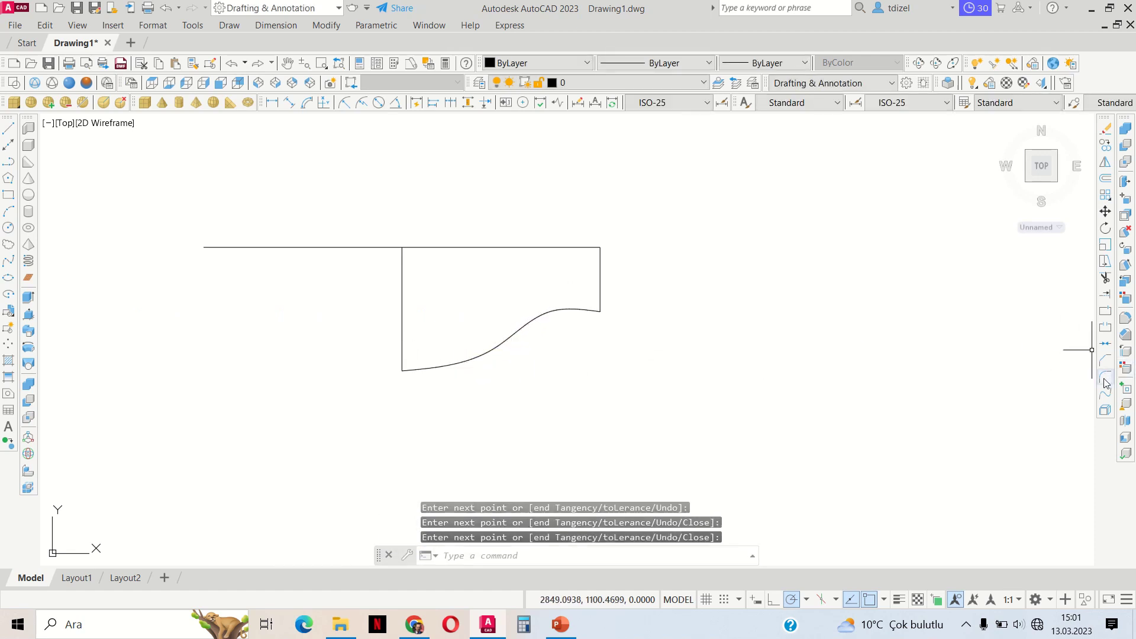
Step: Fillet the corner between the right line and the spline with radius 0.2
left_click(1104, 379)
type("r")
key("Return")
type("0.2")
key("Return")
left_click(601, 272)
left_click(590, 307)
Step: Mirror the half profile about the centre line, then erase the centre line
left_click(604, 369)
left_click(510, 257)
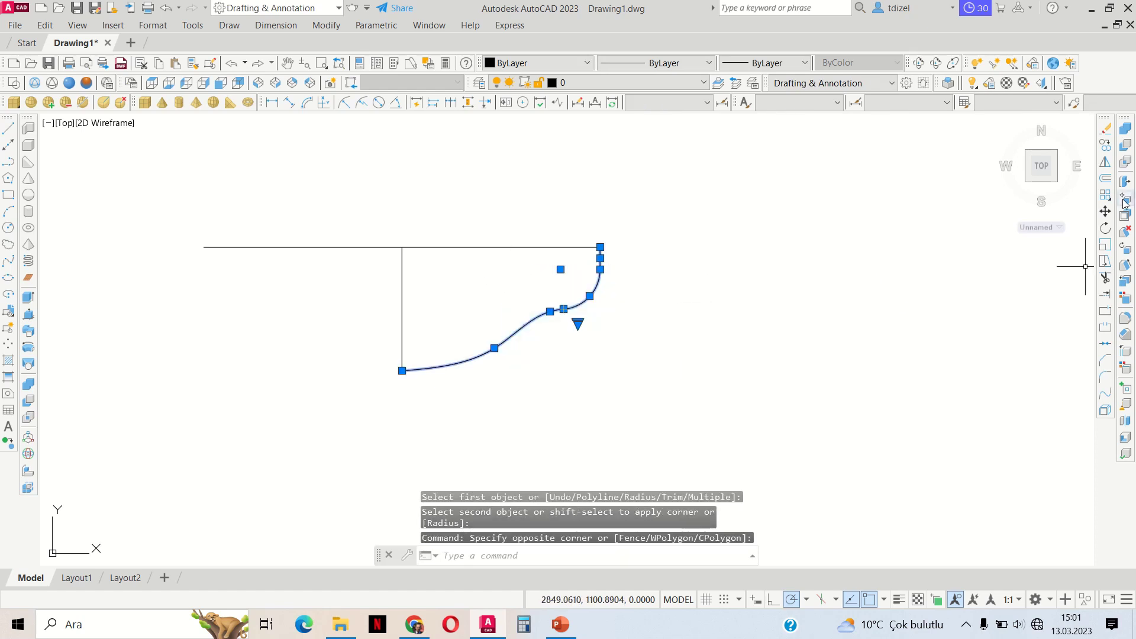
left_click(1105, 178)
left_click(697, 379)
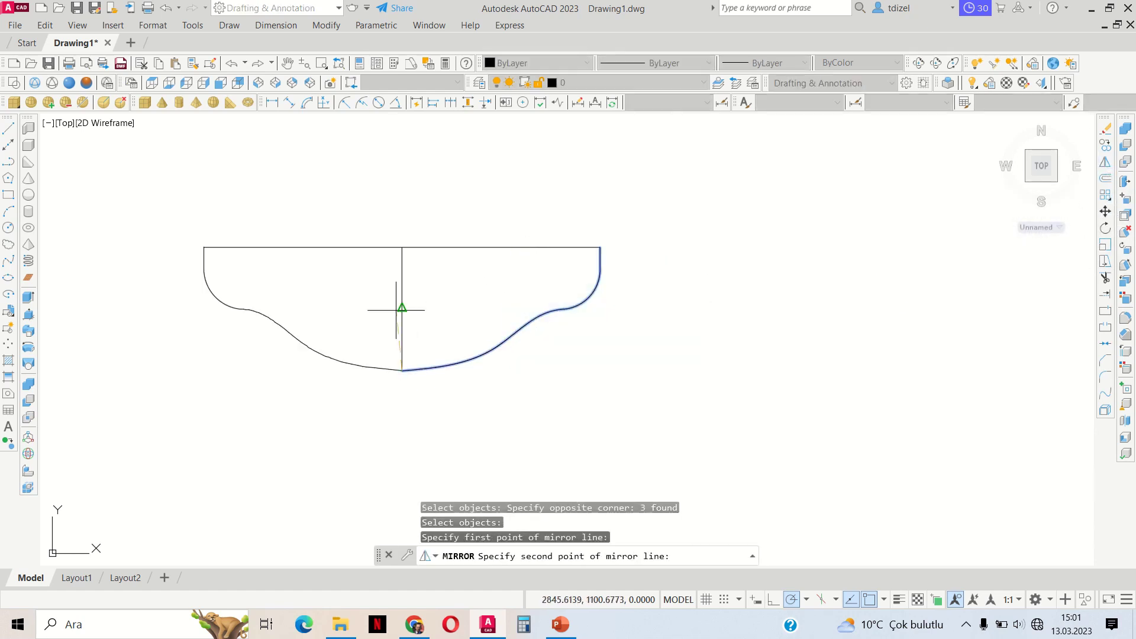
left_click(405, 256)
key("Return")
key("Delete")
Step: Convert the whole closed profile into a region and switch to Front view
left_click(9, 393)
left_click(709, 424)
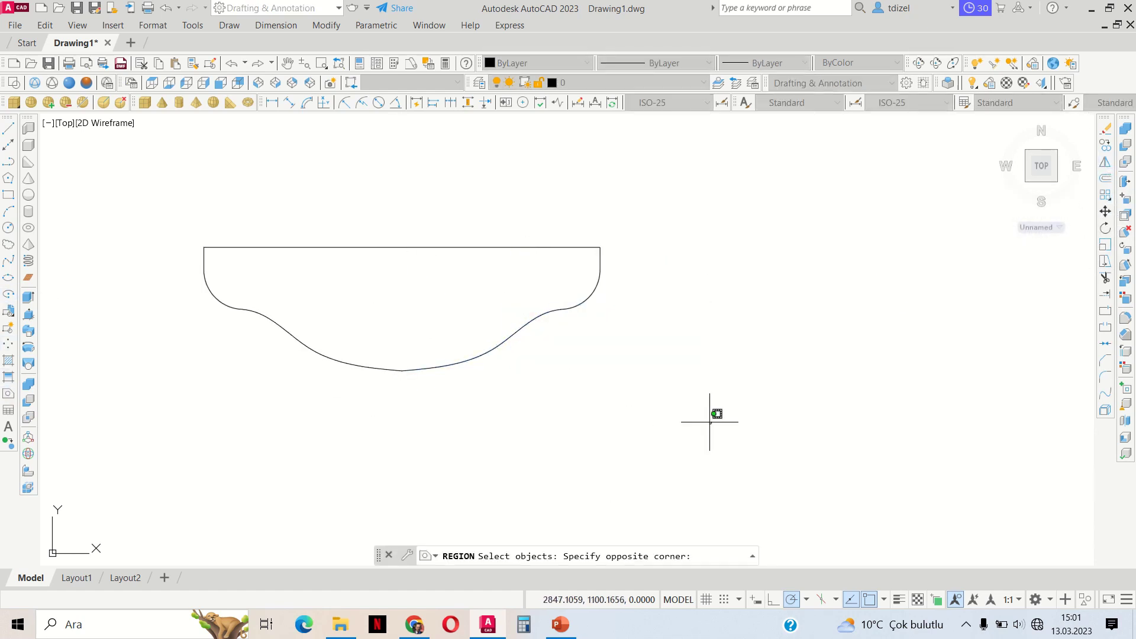
left_click(129, 171)
key("Return")
key("Escape")
scroll(420, 271, "down", 5)
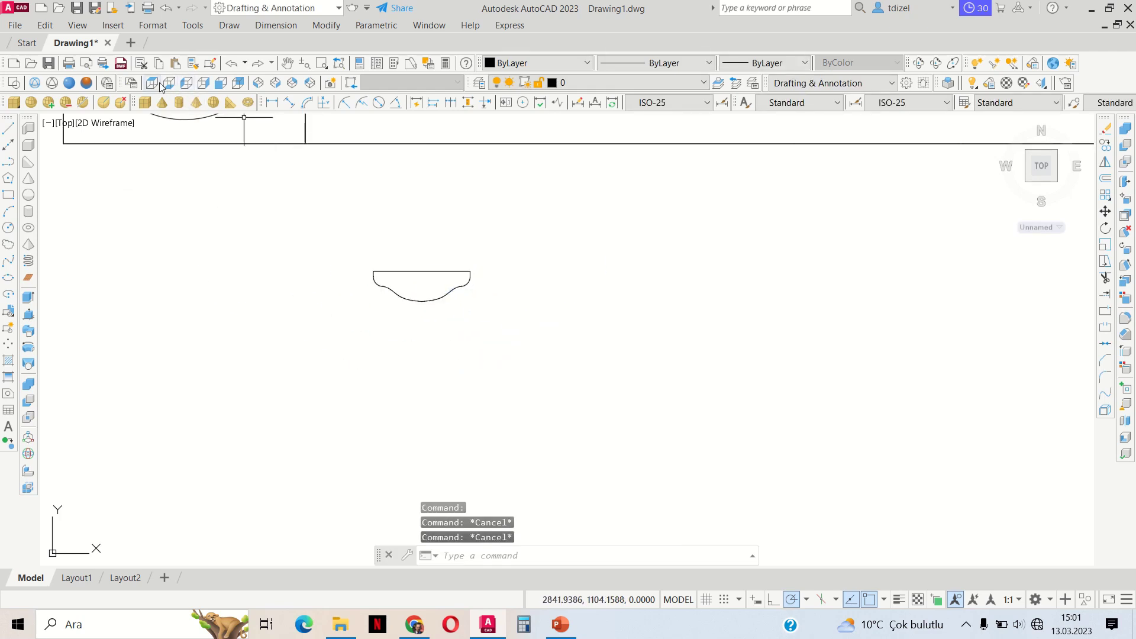
left_click(221, 83)
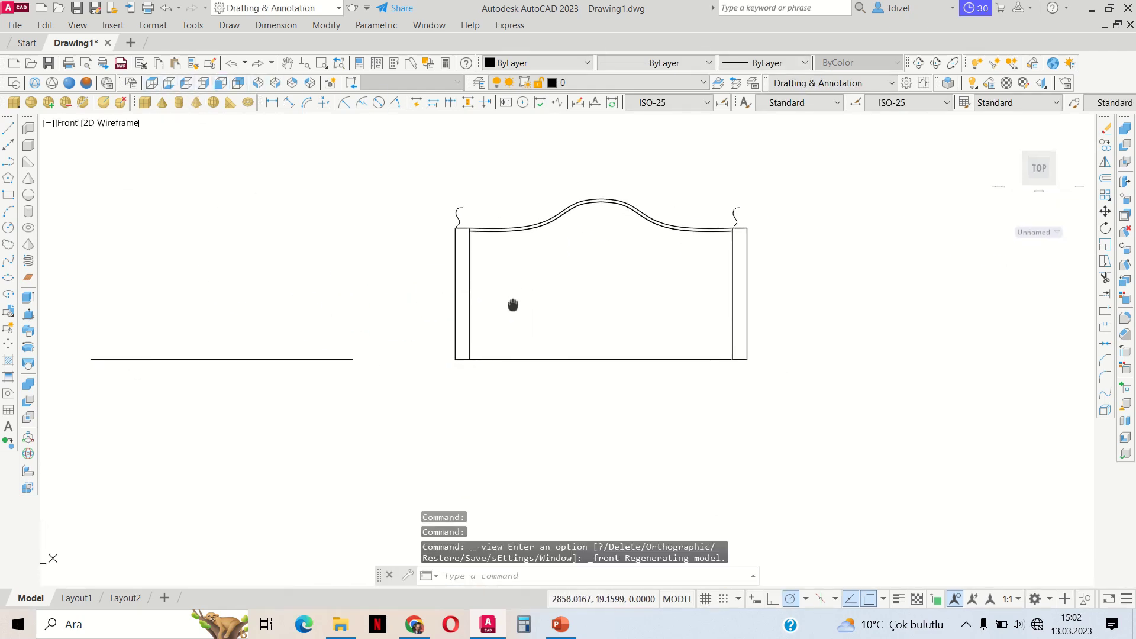
Step: Draw an 80 by 38 rectangle starting inside the headboard
left_click(9, 195)
scroll(518, 318, "up", 2)
left_click(460, 339)
type("@80,38")
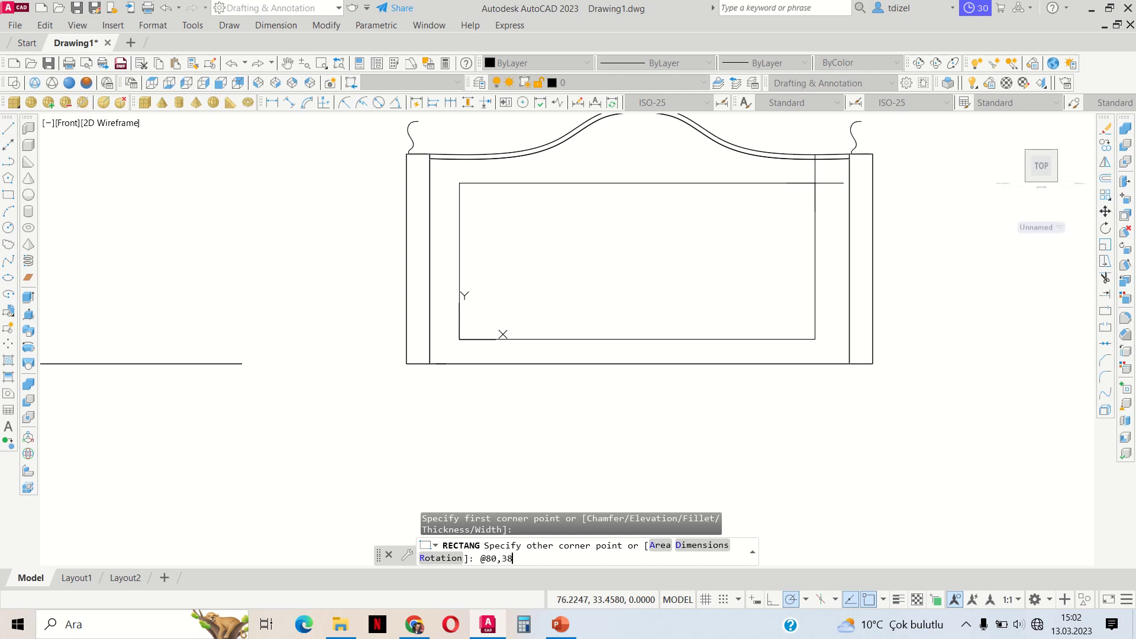
key("Return")
Step: Move the 80 by 38 rectangle to the right of the headboard
left_click(718, 347)
type("m")
key("Return")
left_click(833, 349)
scroll(756, 337, "down", 5)
left_click(873, 337)
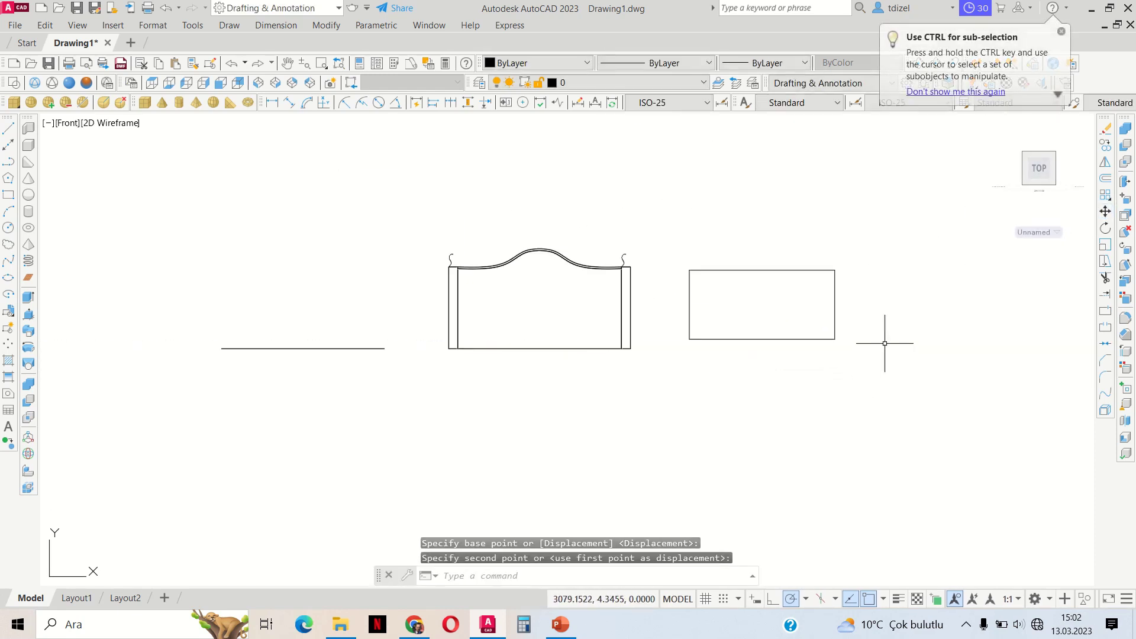
Step: Draw a 70 by 32 rectangle and switch to the SW Isometric view
scroll(840, 331, "up", 2)
middle_click_drag(800, 322, 741, 342)
left_click(8, 195)
type("@70,32")
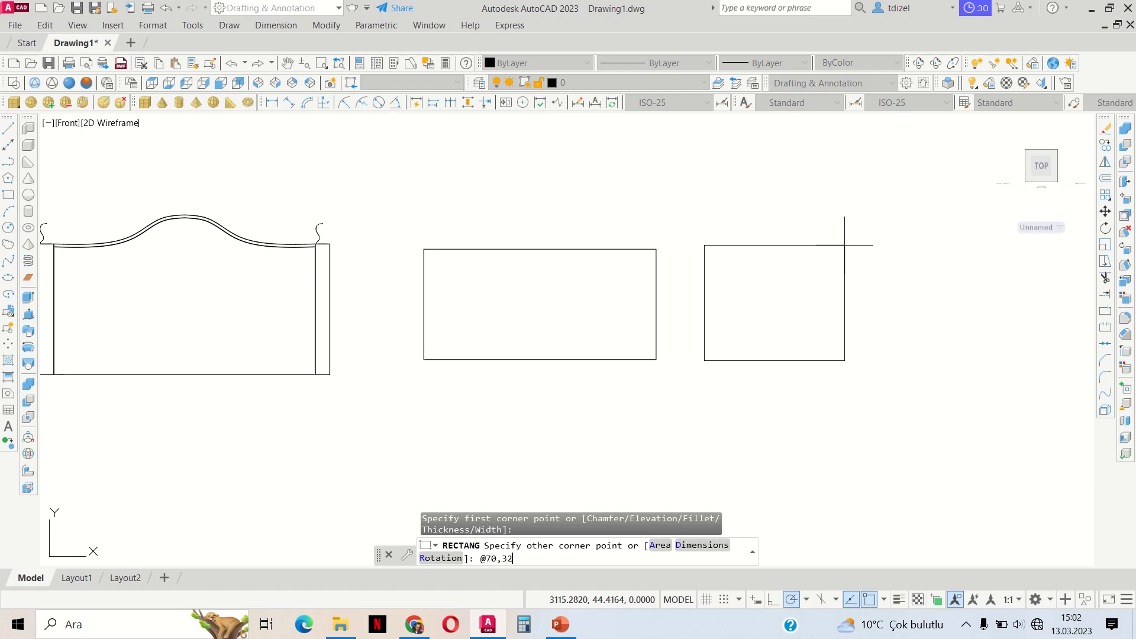
key("Return")
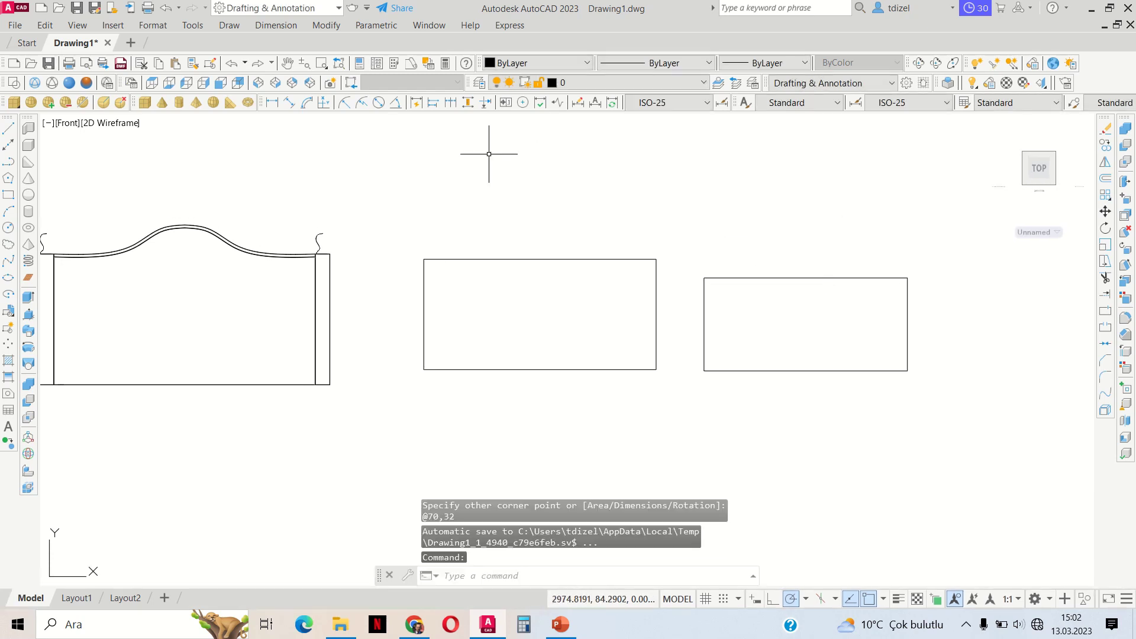
left_click(153, 83)
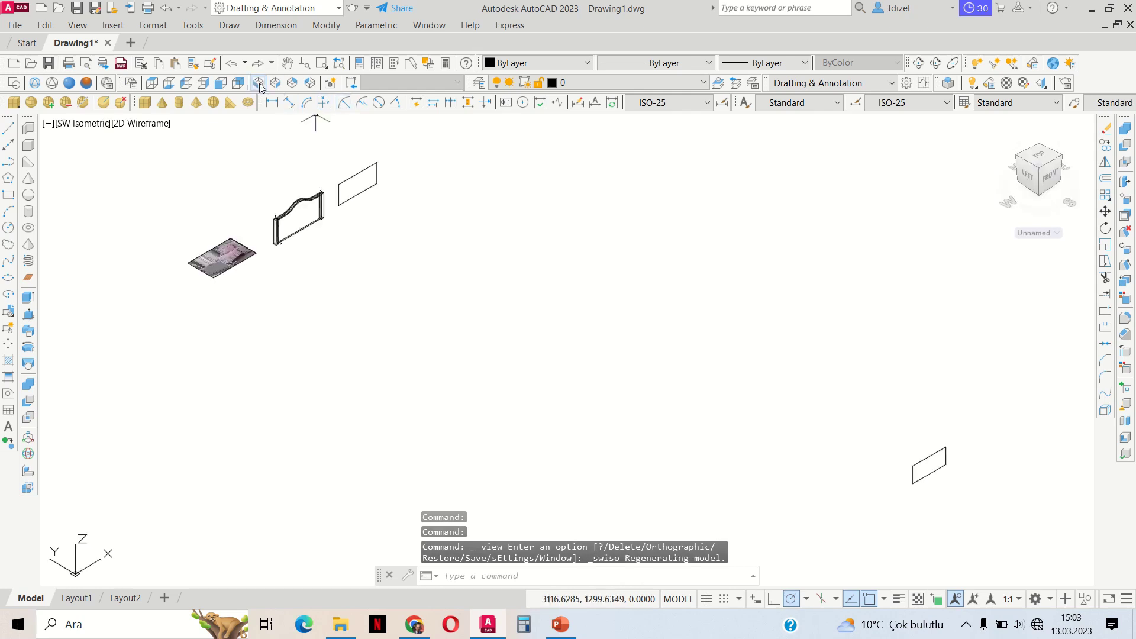
Step: Move the right rectangle into place beside the headboard
left_click(901, 464)
left_click(810, 338)
left_click(1106, 211)
left_click(885, 435)
scroll(681, 320, "down", 4)
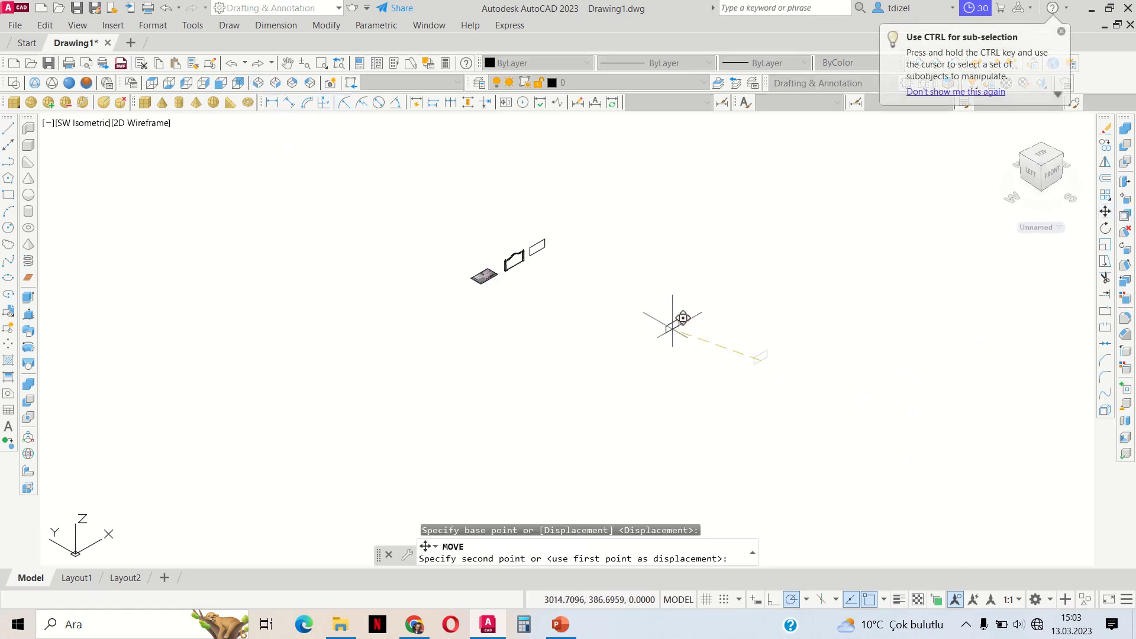
scroll(489, 171, "up", 2)
scroll(136, 402, "up", 3)
scroll(118, 379, "up", 4)
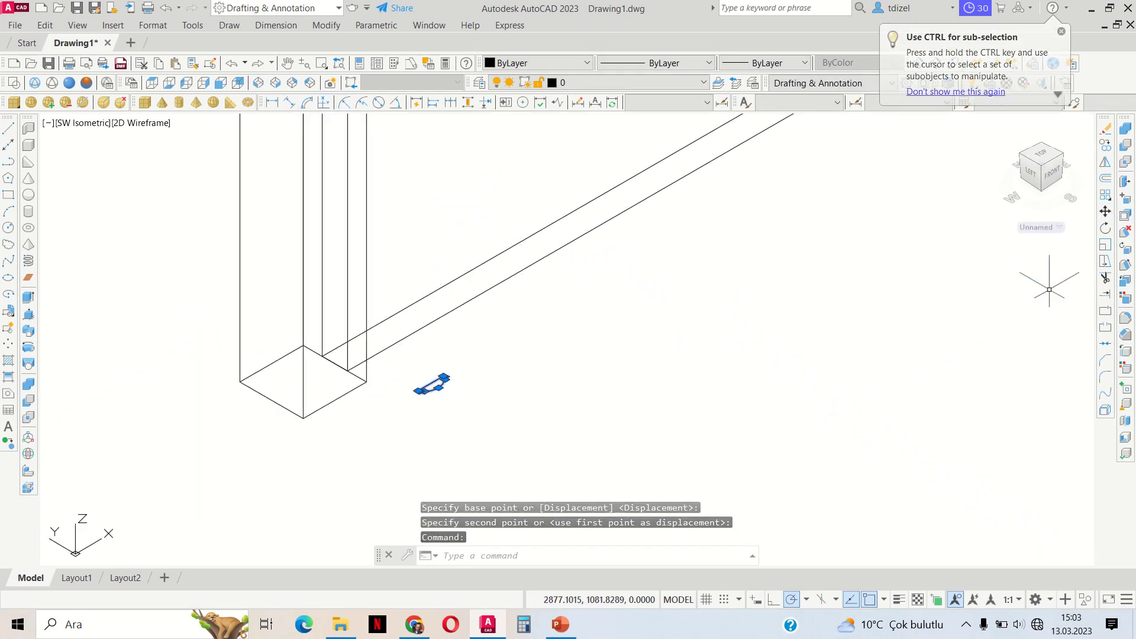
left_click(435, 355)
scroll(418, 368, "down", 3)
scroll(697, 355, "down", 2)
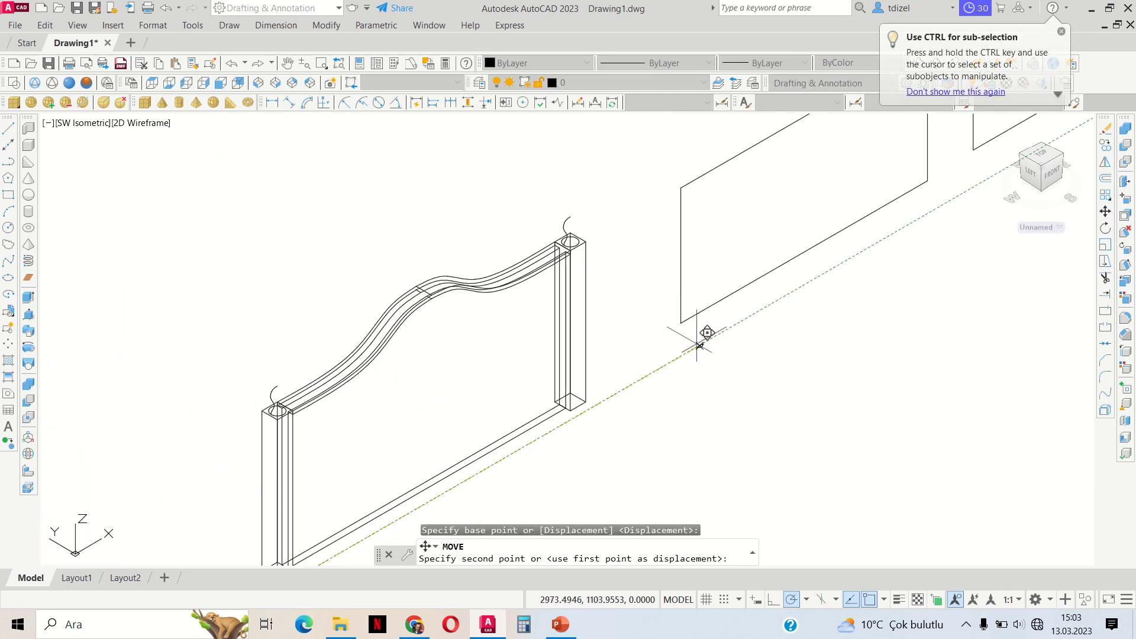
scroll(668, 304, "up", 3)
left_click(668, 304)
scroll(667, 304, "down", 3)
scroll(533, 426, "up", 3)
Step: Copy the small arc profile to the panel's corner
left_click(530, 427)
type("co")
key("Return")
left_click(530, 427)
scroll(616, 409, "down", 3)
scroll(680, 372, "up", 3)
left_click(796, 361)
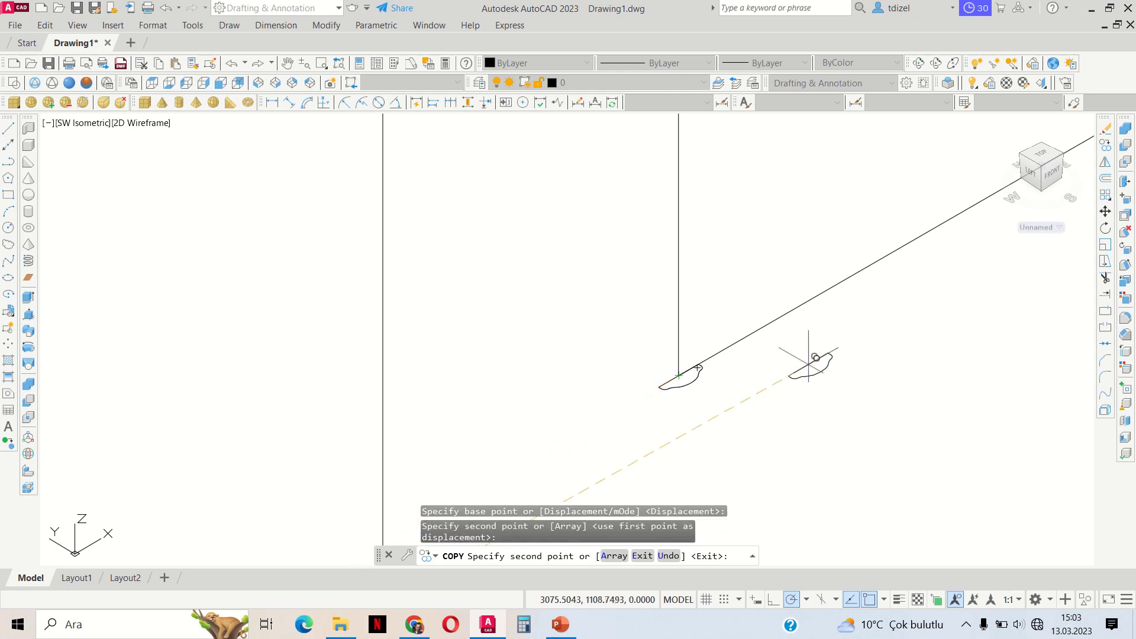
key("Return")
scroll(796, 345, "down", 2)
scroll(710, 415, "up", 3)
scroll(673, 267, "up", 2)
Step: Run SWEEP using the arc as the sweep profile
type("sweep")
key("Return")
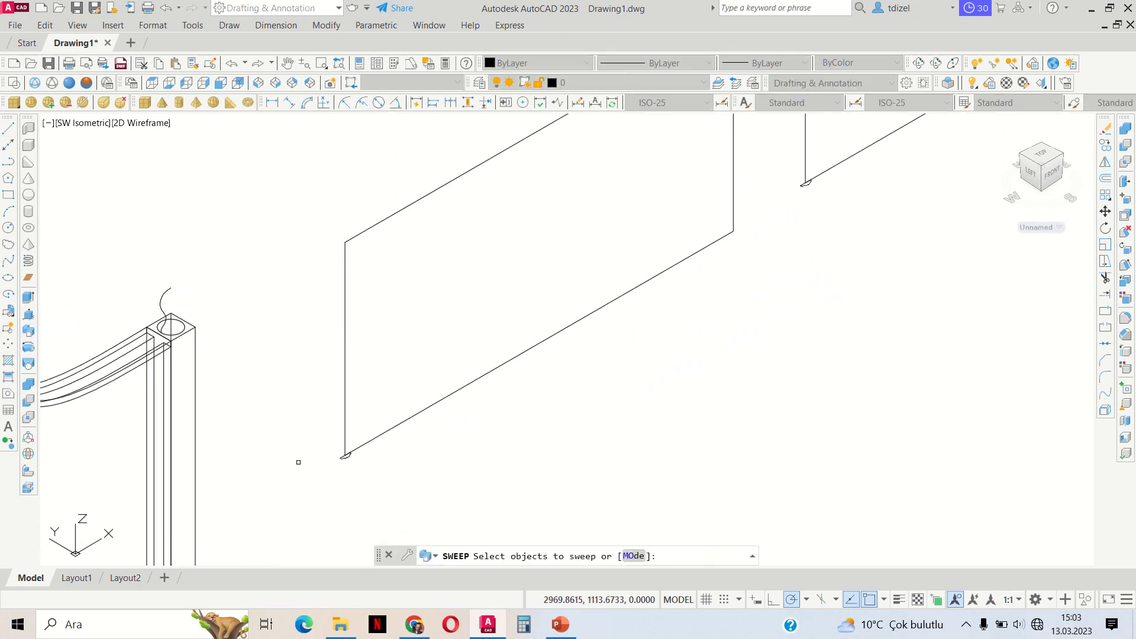
scroll(355, 458, "up", 2)
left_click(387, 456)
key("Return")
scroll(369, 398, "down", 1)
scroll(414, 397, "down", 2)
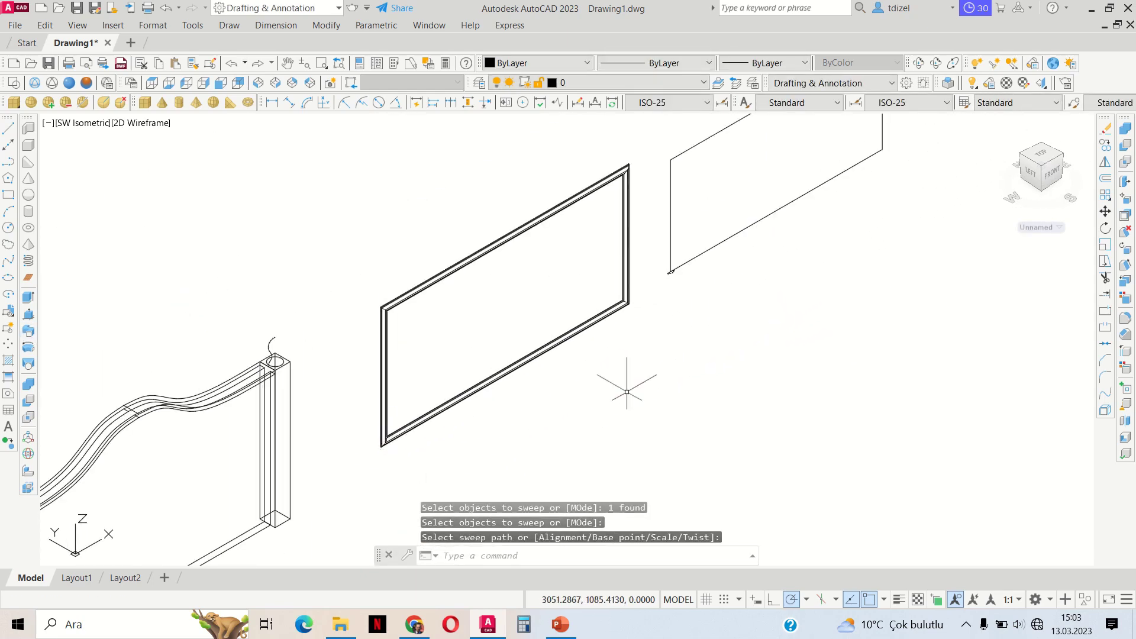
scroll(563, 393, "up", 3)
scroll(564, 392, "down", 5)
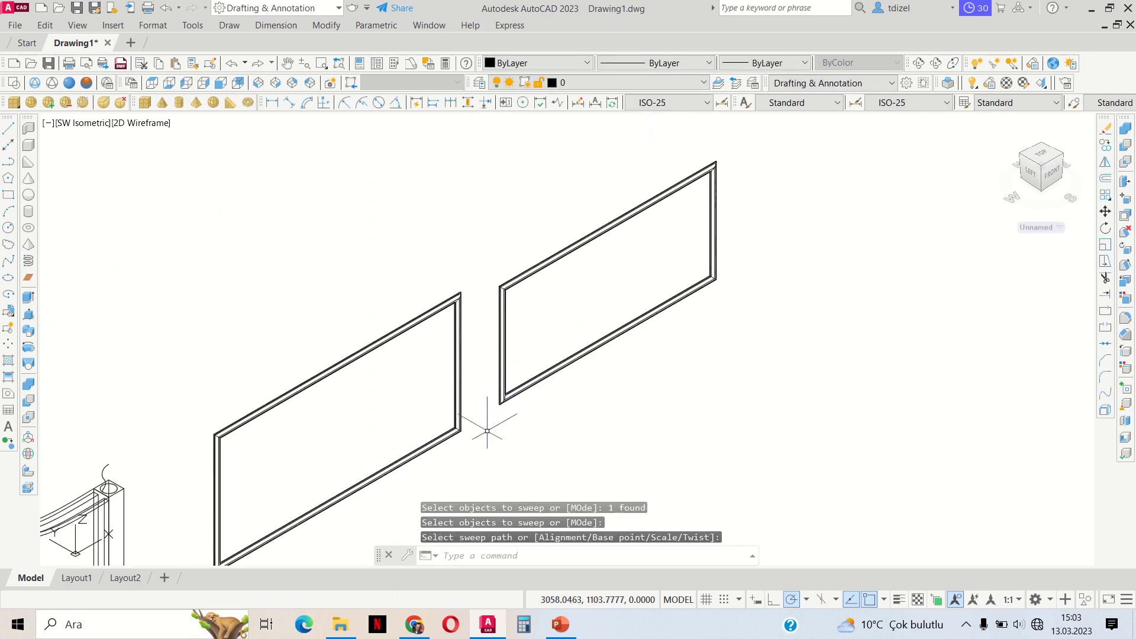
Step: Move the right frame a distance of 3 units
left_click(657, 341)
left_click(590, 289)
left_click(1106, 211)
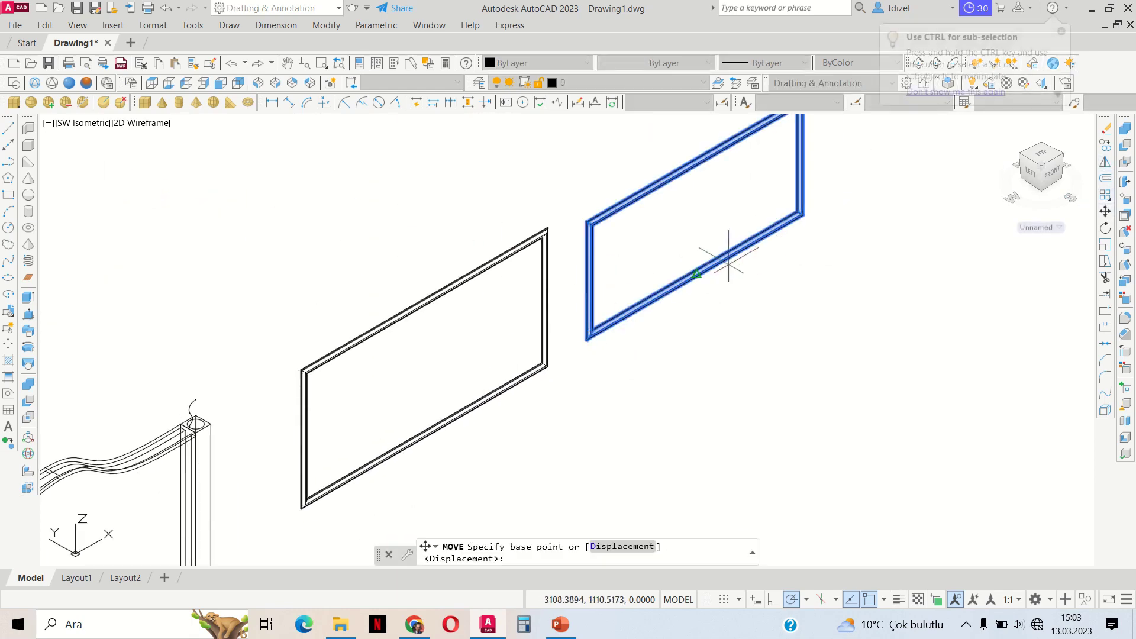
scroll(621, 308, "up", 4)
scroll(414, 385, "up", 1)
scroll(332, 449, "up", 1)
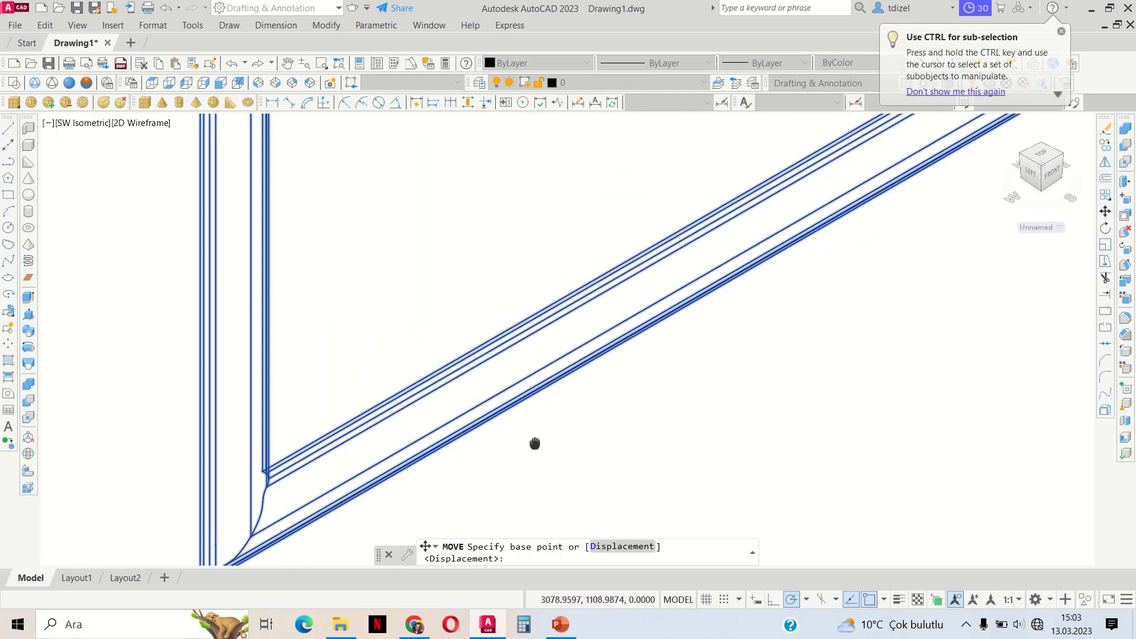
scroll(593, 298, "down", 2)
scroll(533, 332, "up", 1)
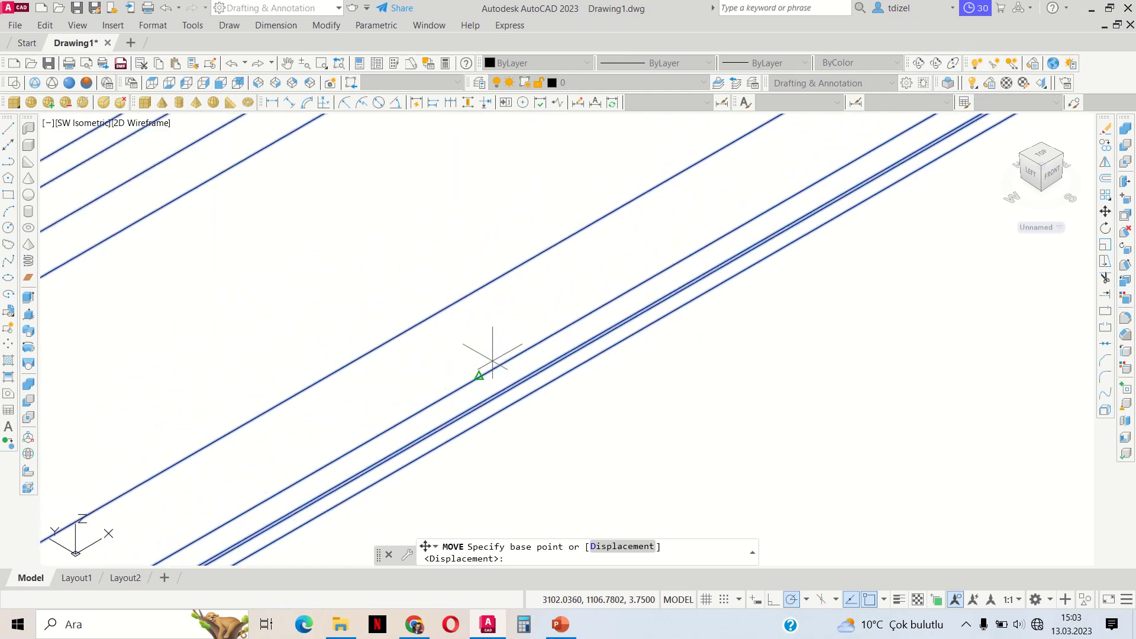
left_click(490, 356)
scroll(583, 311, "down", 2)
scroll(385, 399, "down", 2)
scroll(458, 325, "up", 3)
scroll(368, 313, "down", 1)
scroll(622, 392, "up", 1)
scroll(603, 381, "up", 1)
middle_click_drag(603, 381, 603, 371, "shift")
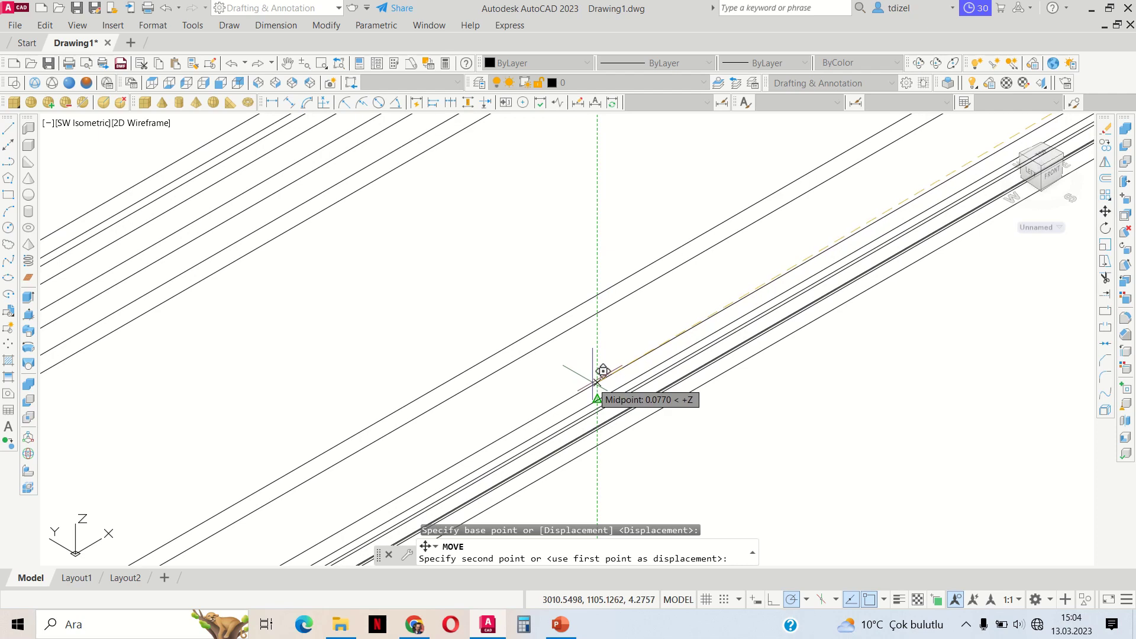
type("3")
key("Return")
Step: Switch to Front view and window-select the panel frame rectangles
scroll(591, 379, "down", 2)
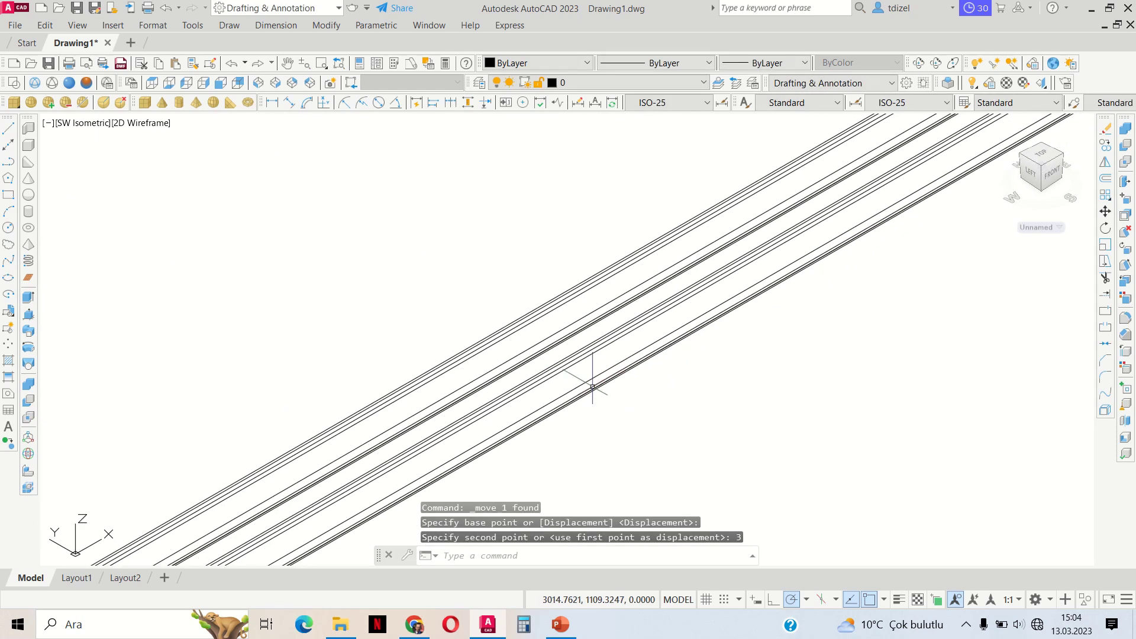
scroll(464, 201, "down", 2)
left_click(219, 86)
scroll(609, 385, "up", 3)
left_click_drag(604, 435, 657, 358)
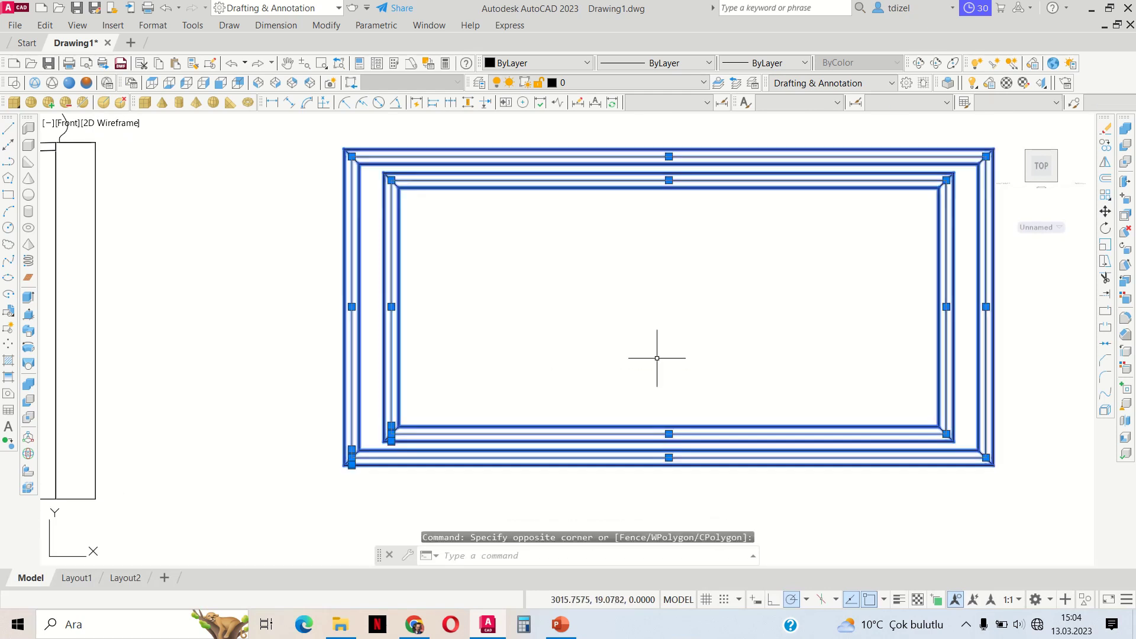
Step: Move the selected frame 3 units from its bottom midpoint
left_click(1107, 212)
left_click(669, 457)
scroll(358, 424, "down", 3)
scroll(420, 484, "up", 3)
type("3")
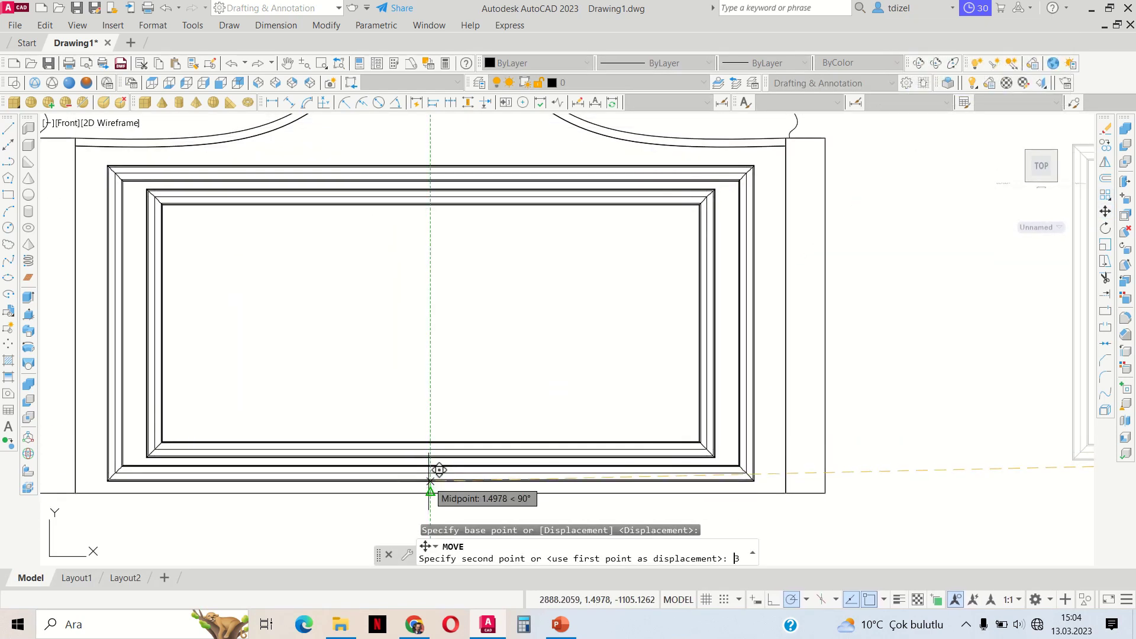
key("Return")
scroll(459, 498, "down", 2)
scroll(461, 484, "up", 2)
Step: Select the lower-right corner lines and move them from a base point
left_click(477, 474)
left_click(390, 356)
left_click(1106, 212)
left_click(429, 439)
scroll(440, 450, "down", 3)
Step: Cycle the view through Top, SE Isometric and SW Isometric
left_click(152, 83)
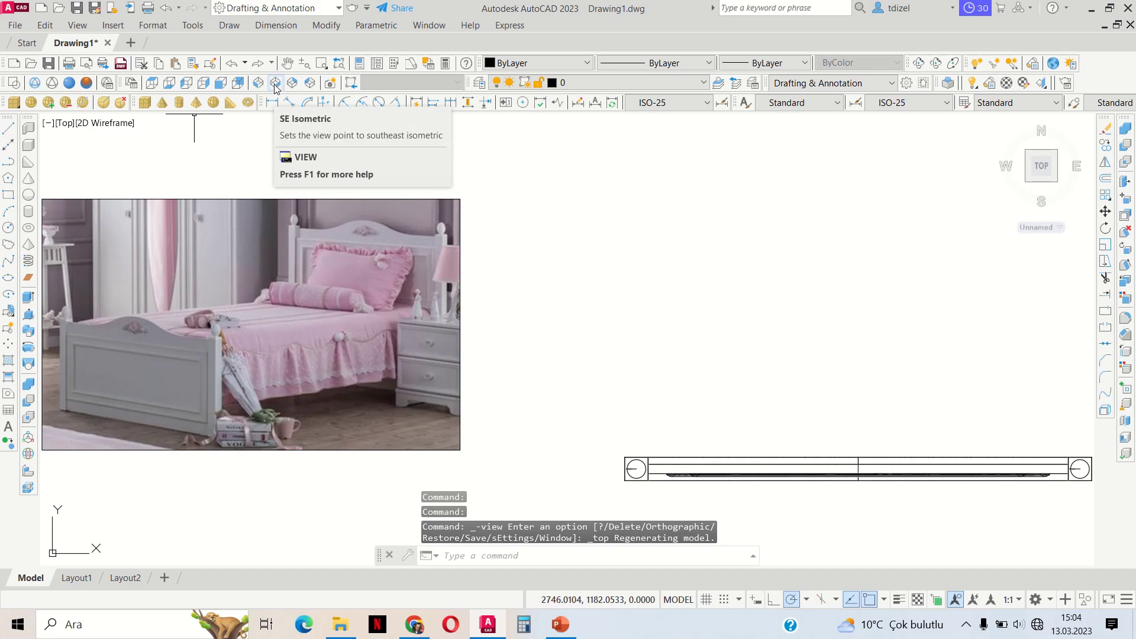
left_click(275, 83)
left_click(86, 83)
Step: Orbit to inspect the headboard, then return to 2D Wireframe in SW Isometric view
mouse_move(504, 412)
middle_mouse_down("shift")
mouse_move(449, 352)
mouse_move(515, 375)
middle_mouse_up("shift")
scroll(518, 377, "down", 3)
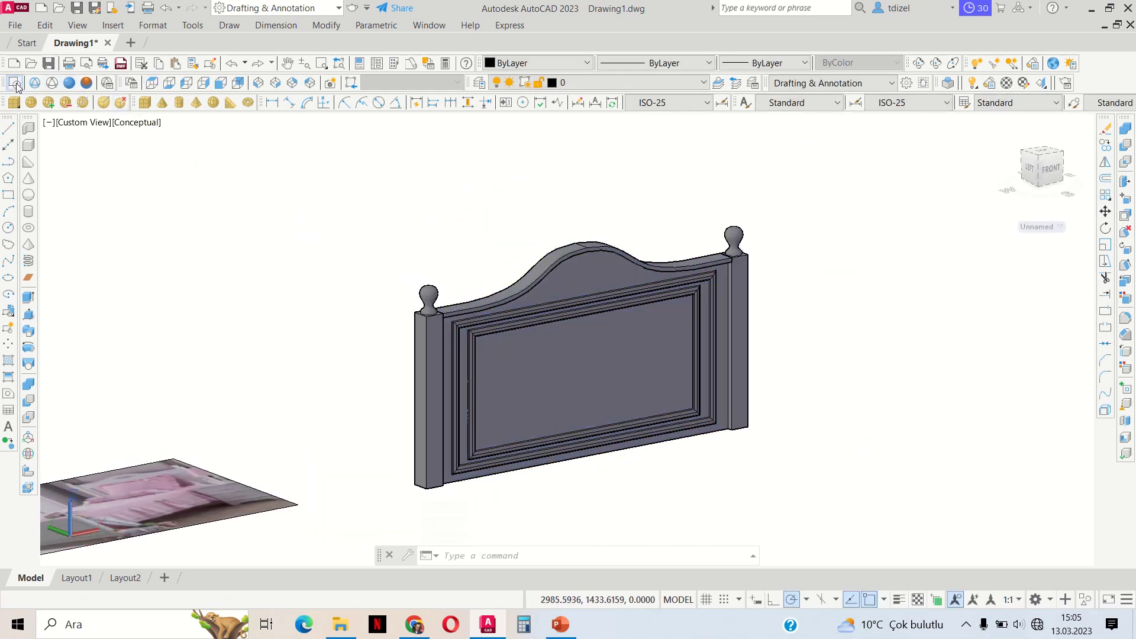
left_click(14, 83)
left_click(151, 82)
left_click(258, 82)
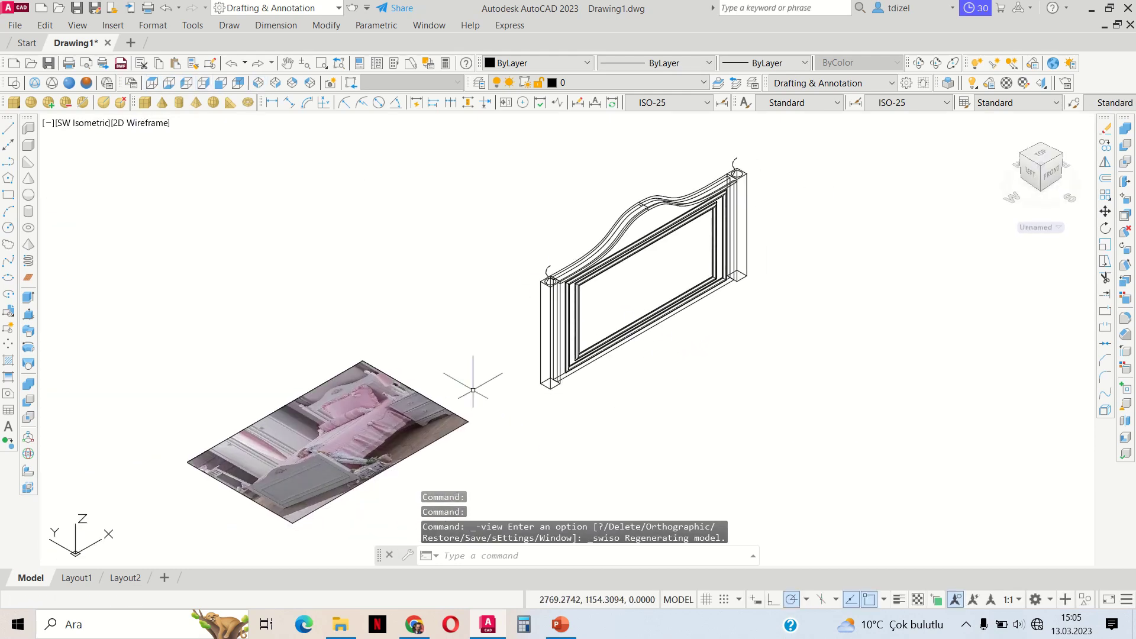
Step: Start a UNION and window-select three headboard parts
left_click(28, 384)
left_click(644, 292)
left_click(790, 396)
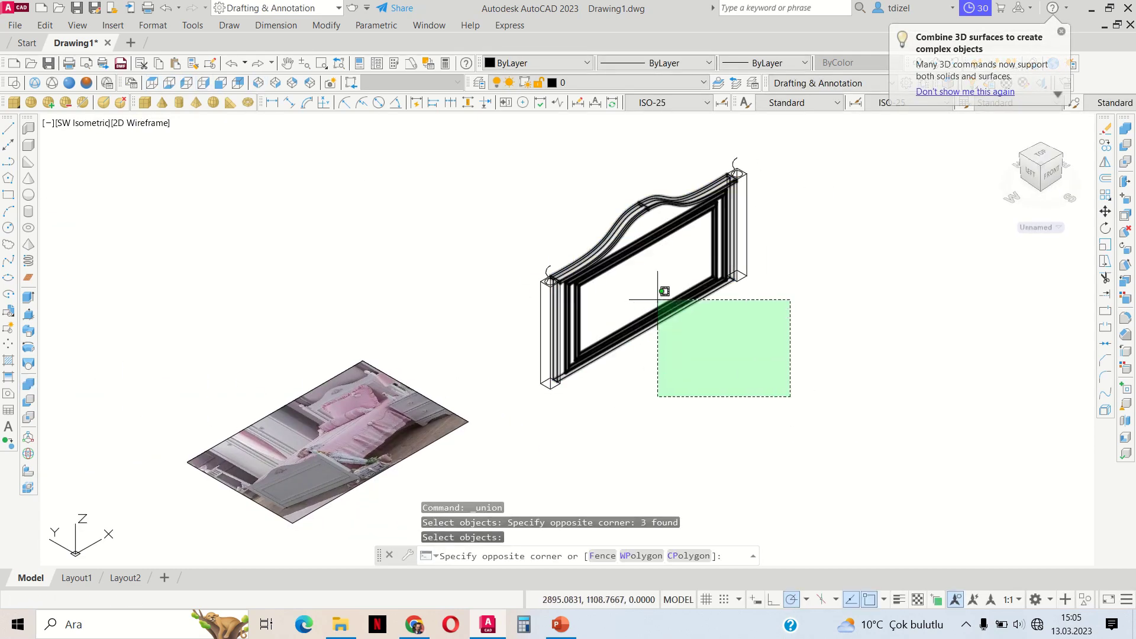
Step: Window-select the whole headboard and union it into one solid
key("Escape")
key("space")
left_click(988, 429)
left_click(510, 140)
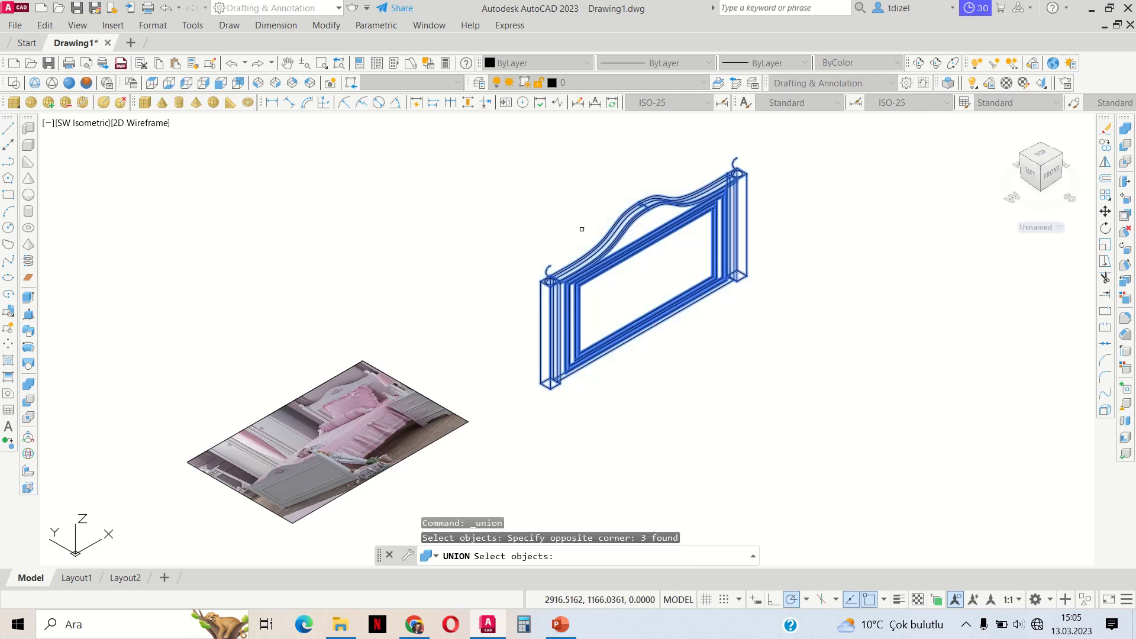
key("Return")
Step: Copy the united headboard 190 units away
left_click(1106, 145)
left_click(550, 331)
key("Return")
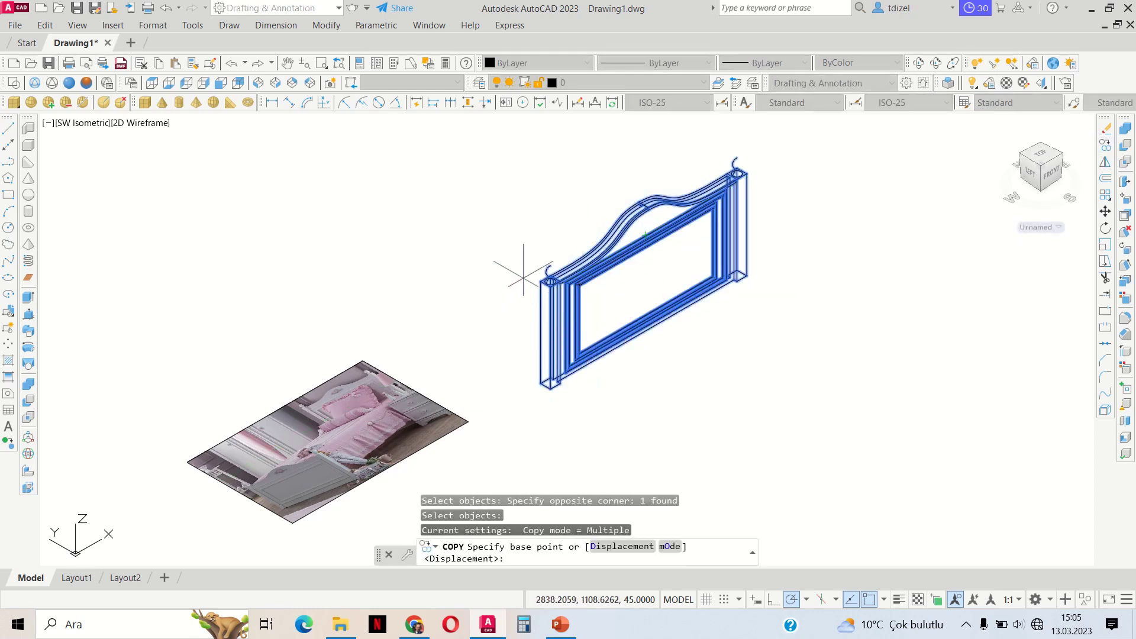
left_click(551, 281)
type("0")
key("Return")
key("Return")
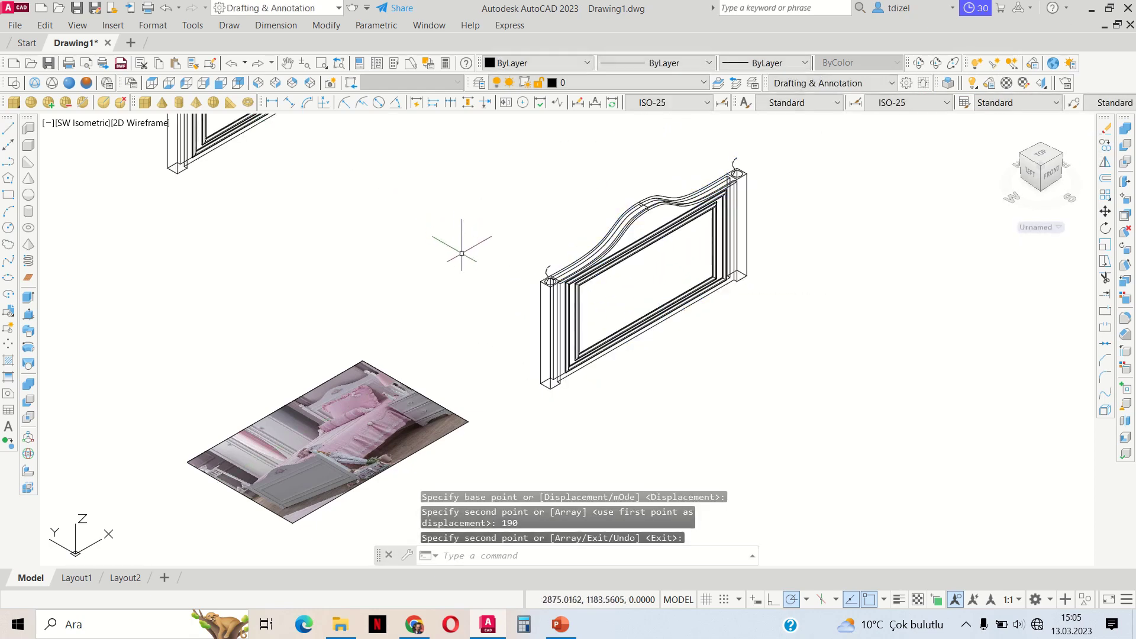
Step: Move the original headboard 40 units with 3DMOVE from an endpoint
middle_click_drag(456, 246, 591, 327)
left_click(28, 437)
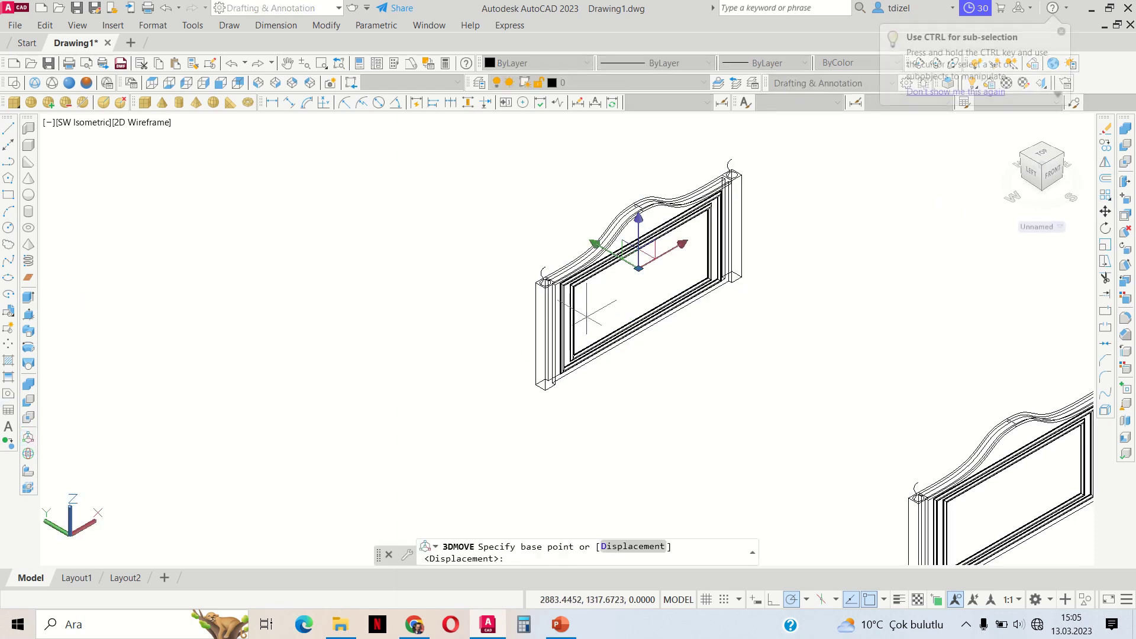
left_click(640, 262)
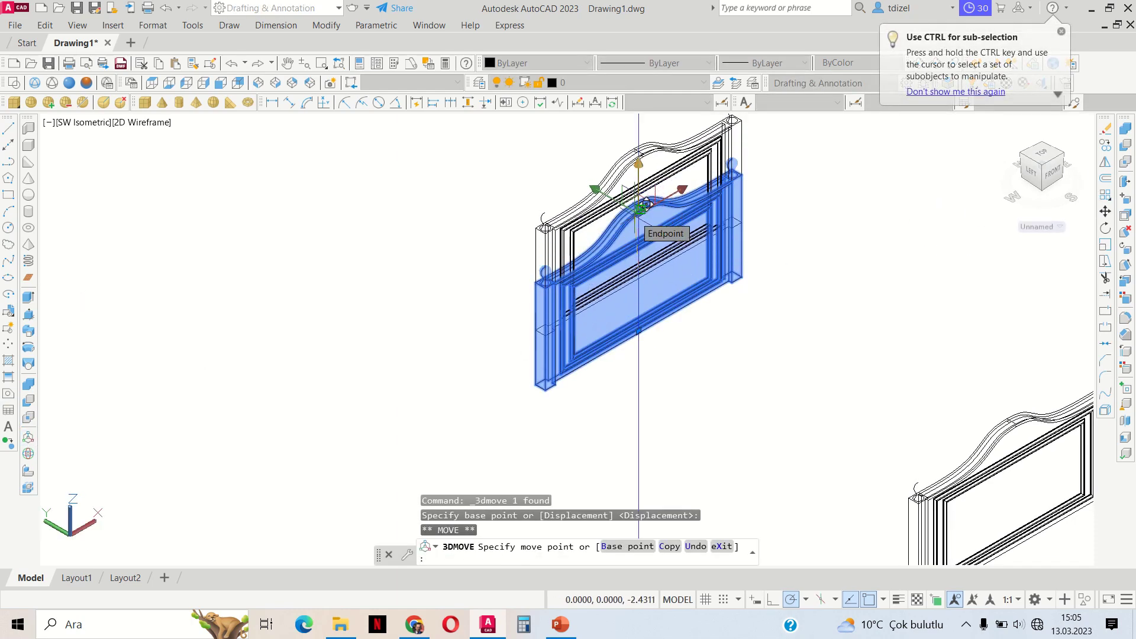
type("40")
key("Return")
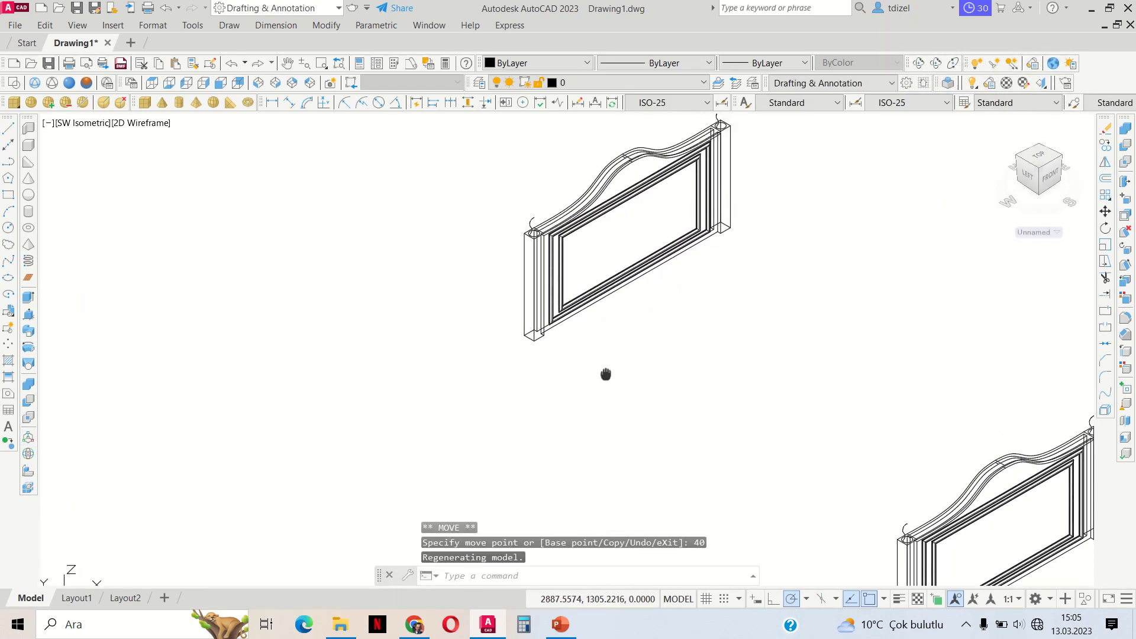
Step: Show both headboards in Conceptual shading and orbit around them
middle_click_drag(603, 376, 553, 418)
left_click(86, 82)
middle_click_drag(609, 376, 592, 309, "shift")
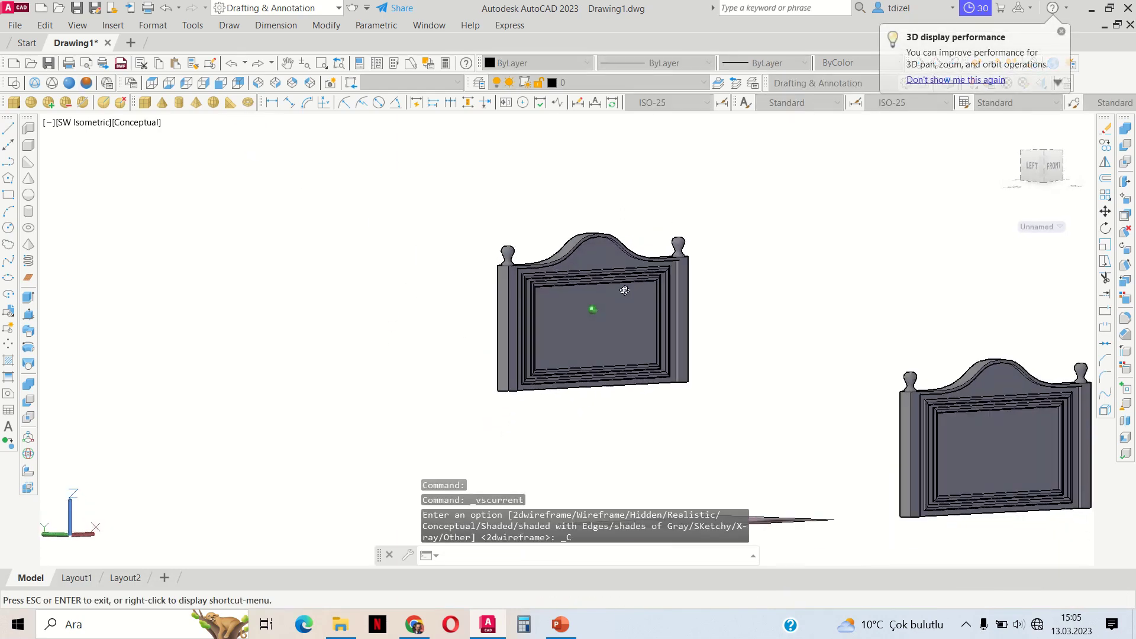
Step: Move the headboard's bottom face 40 units with Solid Editing Move Faces
scroll(593, 310, "up", 5)
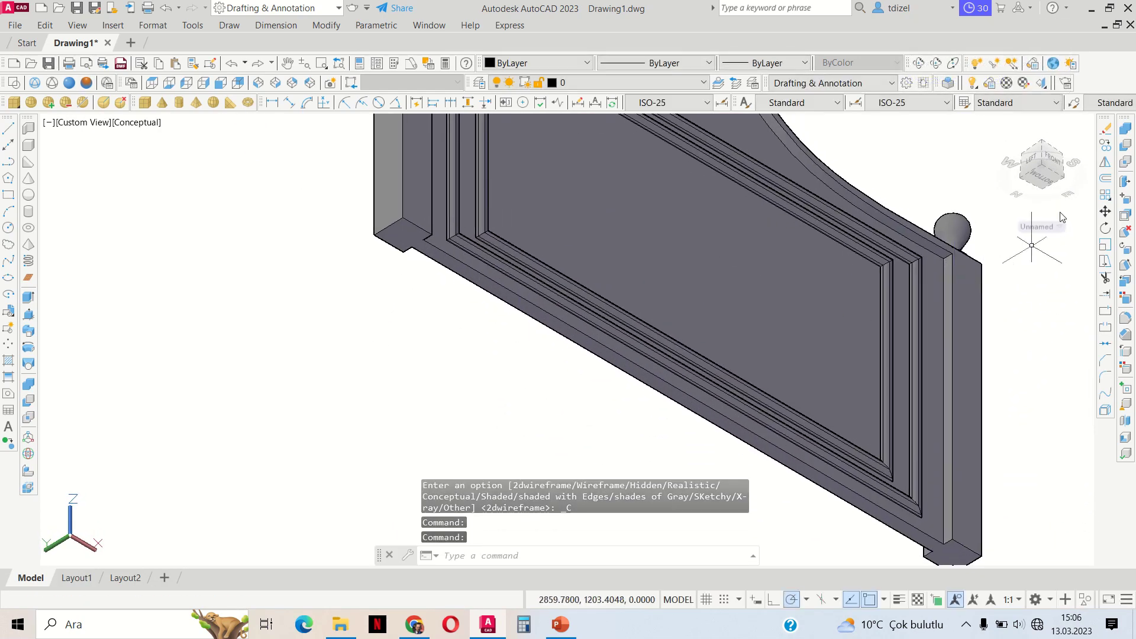
left_click(1128, 205)
scroll(350, 257, "up", 3)
left_click(391, 246)
key("Escape")
left_click(1126, 200)
left_click(450, 219)
key("Return")
left_click(509, 218)
key("Return")
key("Return")
scroll(533, 367, "down", 3)
scroll(562, 402, "down", 3)
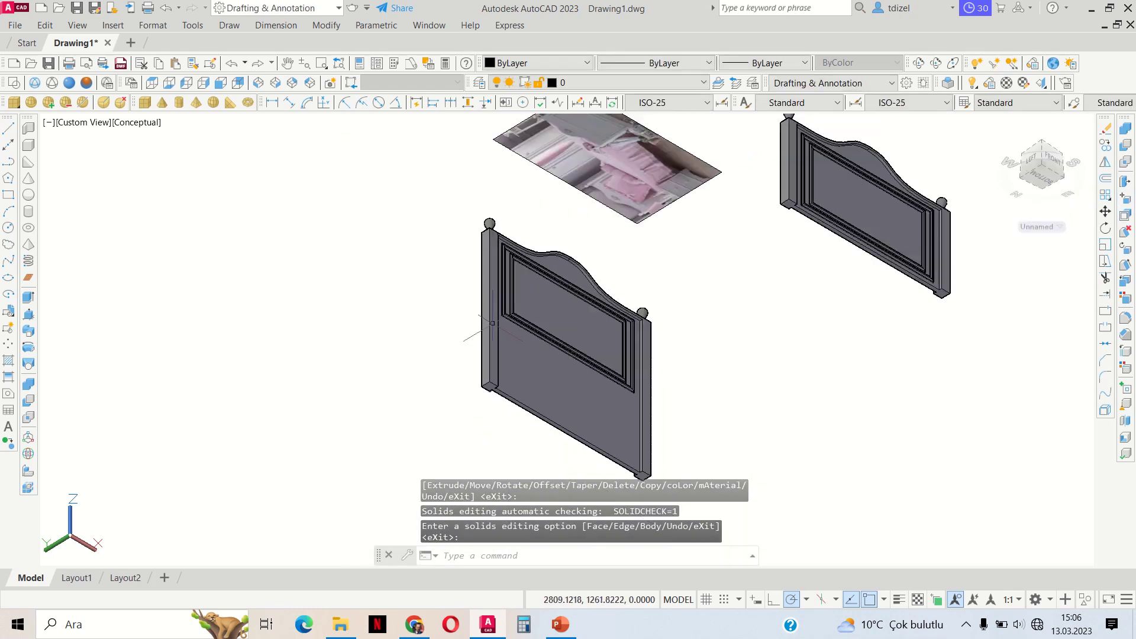
scroll(581, 437, "down", 1)
key("Escape")
key("Escape")
Step: Check the headboards from the Left view, then return to SW Isometric 2D Wireframe
middle_click_drag(582, 436, 558, 336)
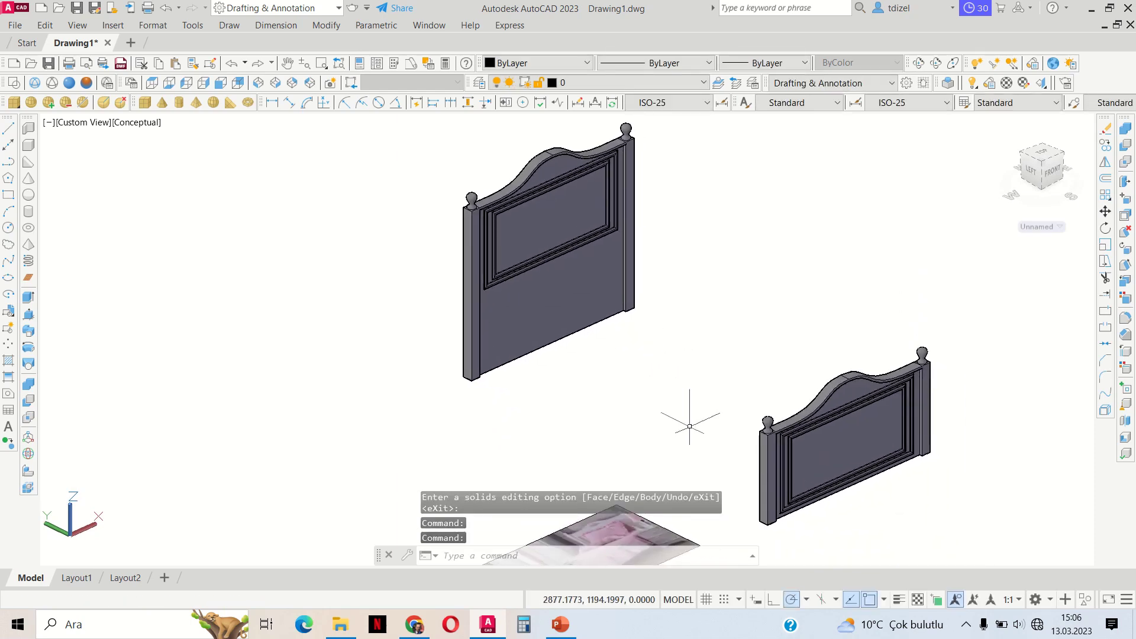
left_click(185, 82)
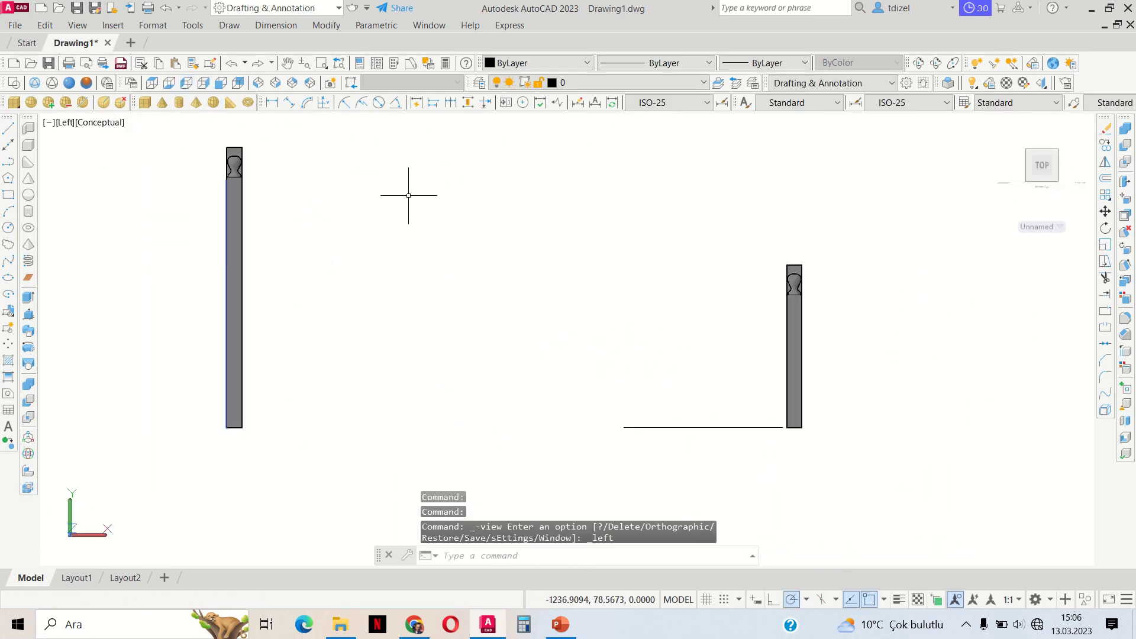
left_click(151, 82)
left_click(258, 82)
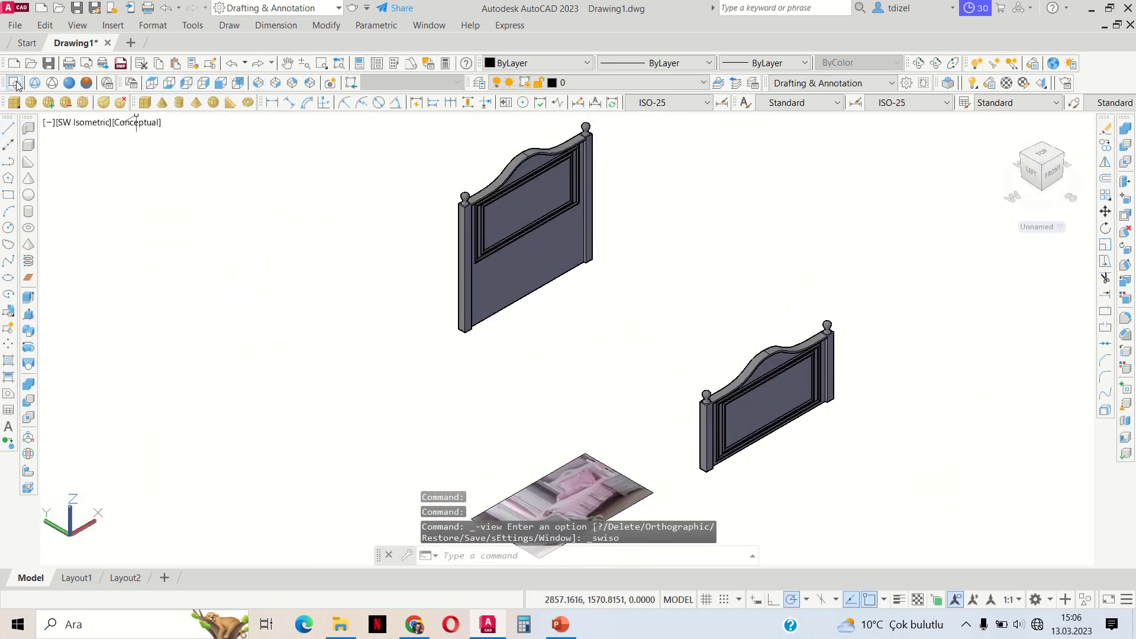
left_click(16, 84)
Step: Start a box and place its first corner to the right of the headboards
left_click(28, 145)
middle_click_drag(1089, 432, 953, 421)
left_click(851, 405)
type("@2,190,25")
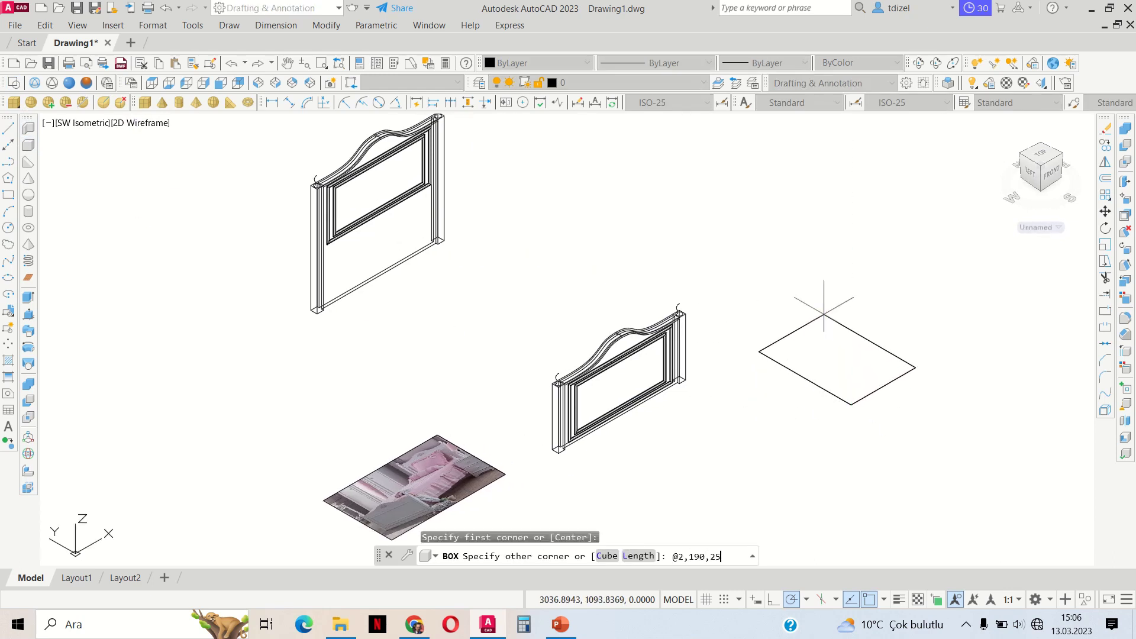
Step: Create the 2×190×25 side-rail box and move it 15 units
key("Return")
left_click(835, 356)
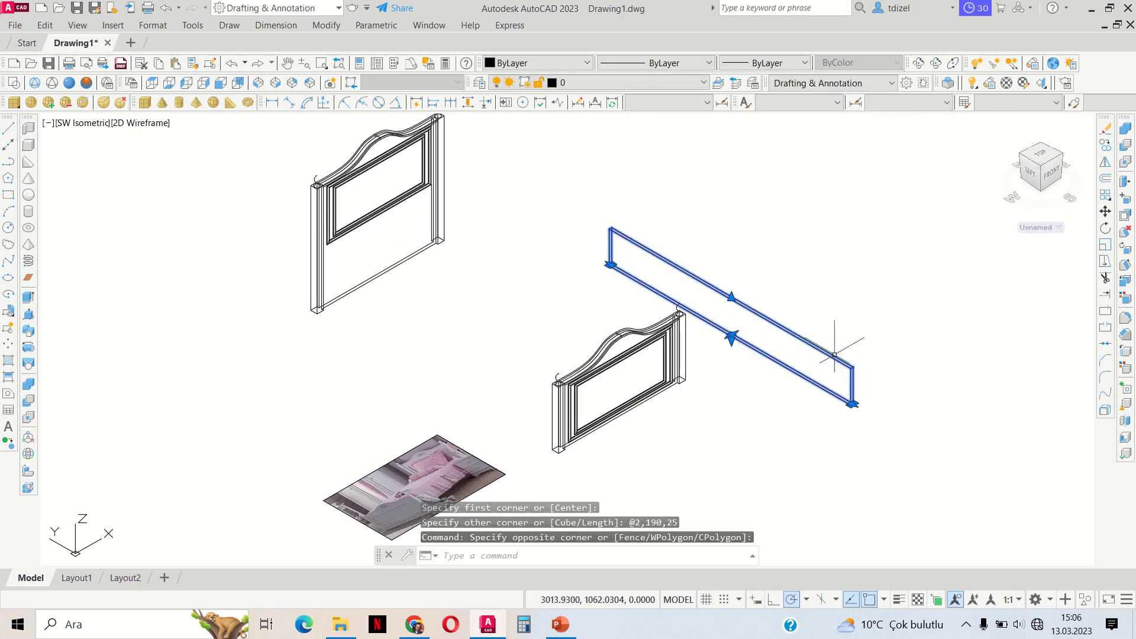
left_click(1105, 211)
scroll(852, 402, "up", 5)
left_click(857, 396)
scroll(858, 397, "down", 4)
scroll(558, 381, "up", 3)
scroll(602, 357, "up", 3)
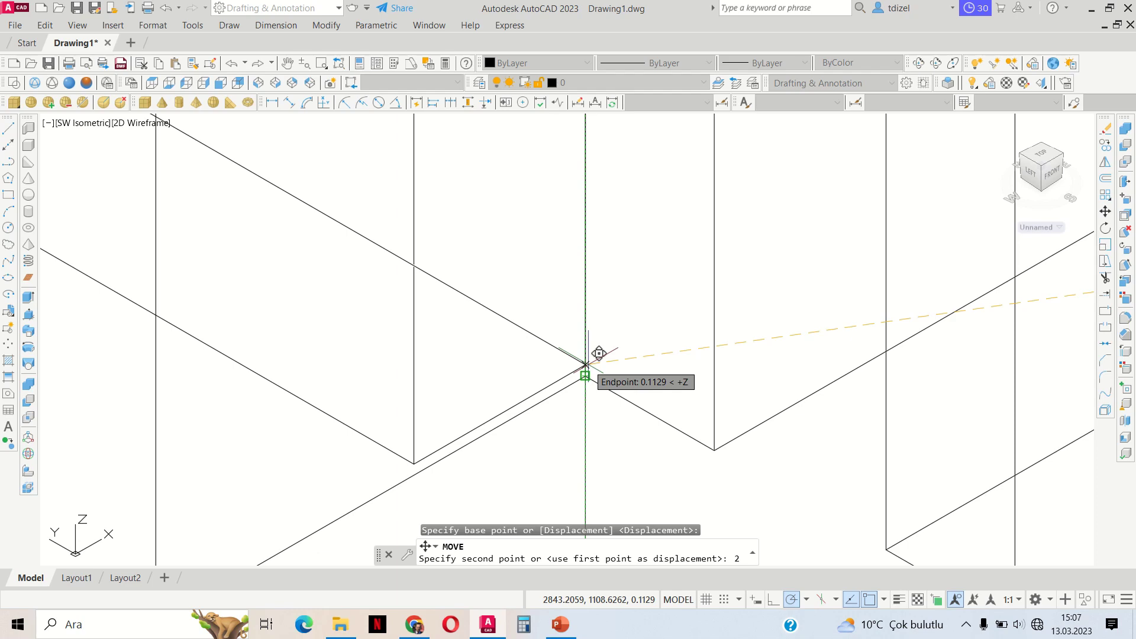
type("15")
key("Return")
scroll(590, 451, "down", 6)
scroll(590, 451, "up", 2)
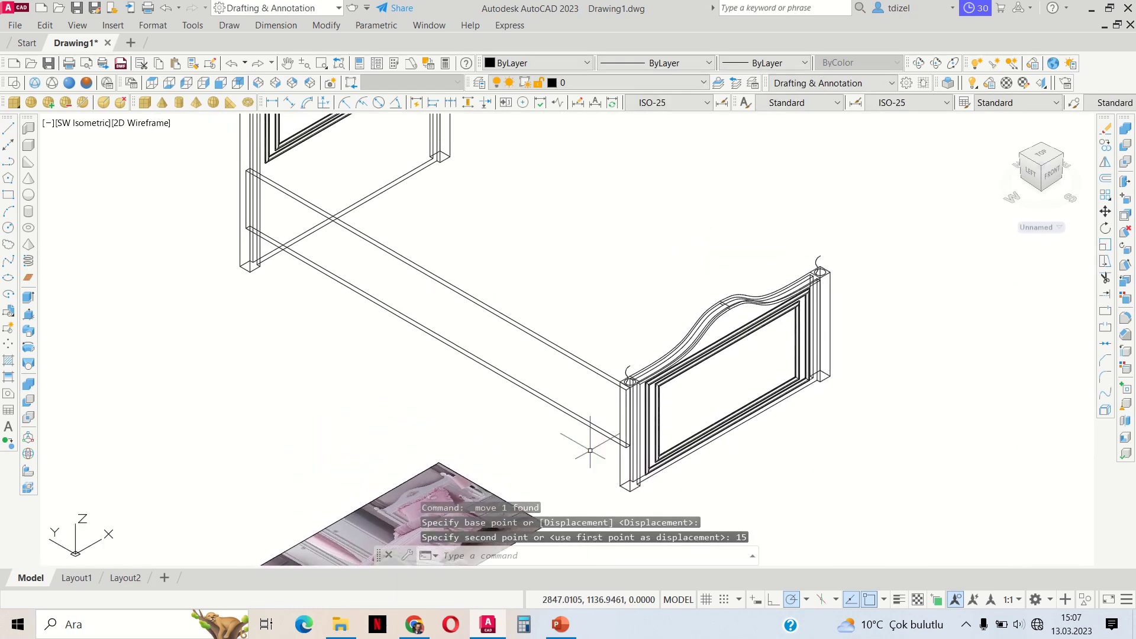
Step: In Left view, move the vertical headboard piece 5 units
left_click(187, 83)
left_click_drag(584, 386, 563, 279)
mouse_move(563, 279)
middle_mouse_down()
mouse_move(378, 410)
mouse_move(400, 417)
middle_mouse_up()
key("Escape")
left_click(252, 480)
left_click(1105, 211)
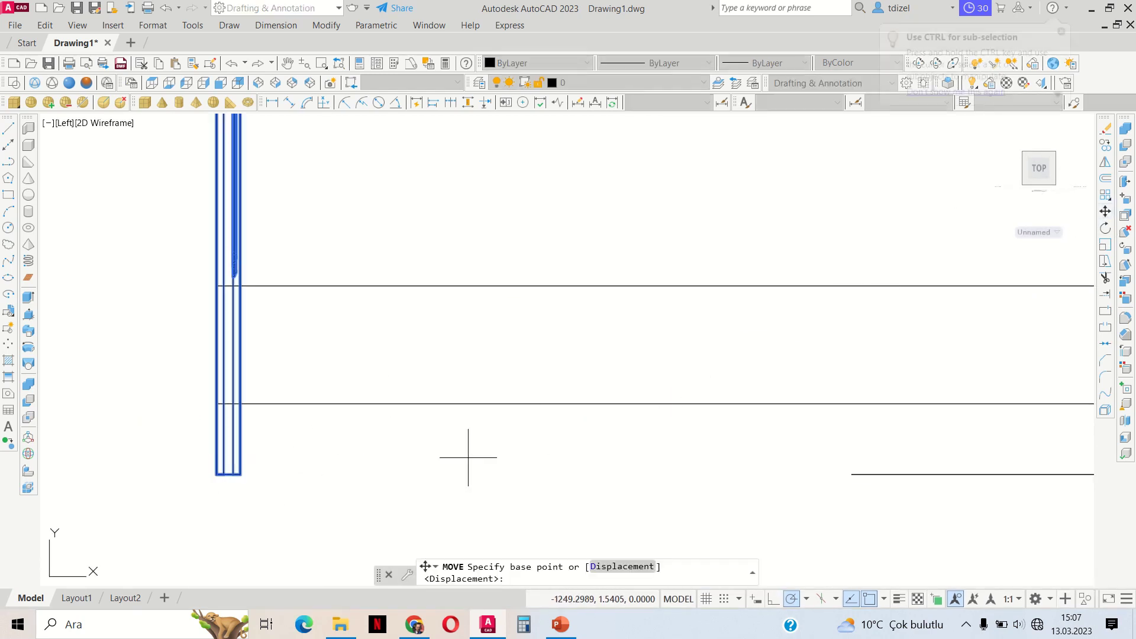
left_click(242, 475)
type("5")
key("Return")
scroll(270, 481, "down", 4)
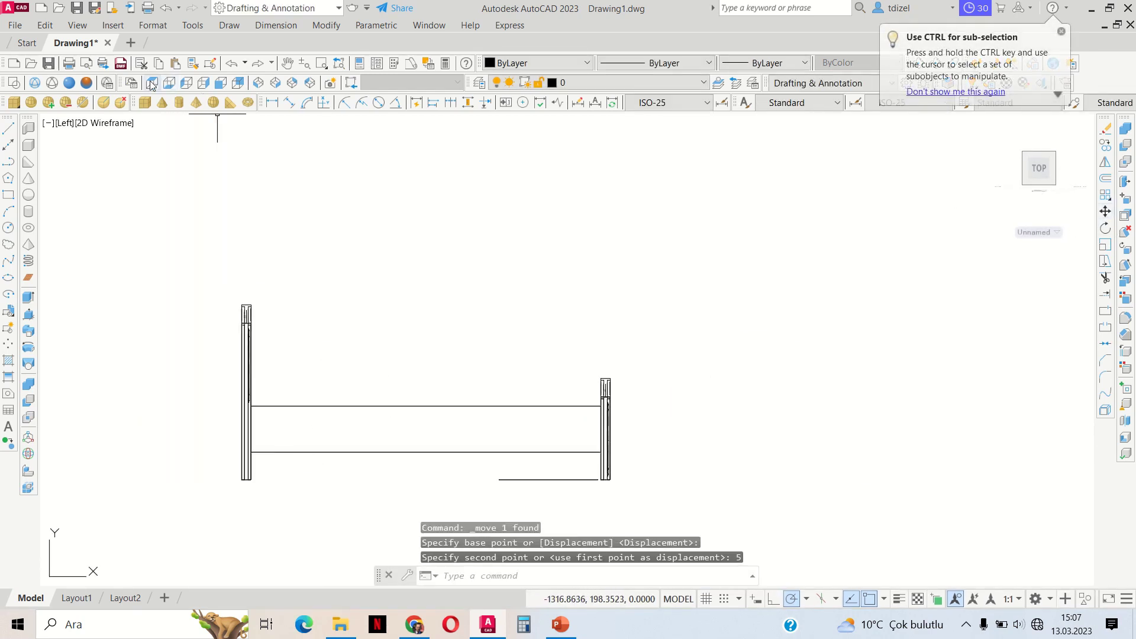
Step: From Top view, move the side rail onto the top of the frame
left_click(161, 80)
scroll(548, 388, "down", 3)
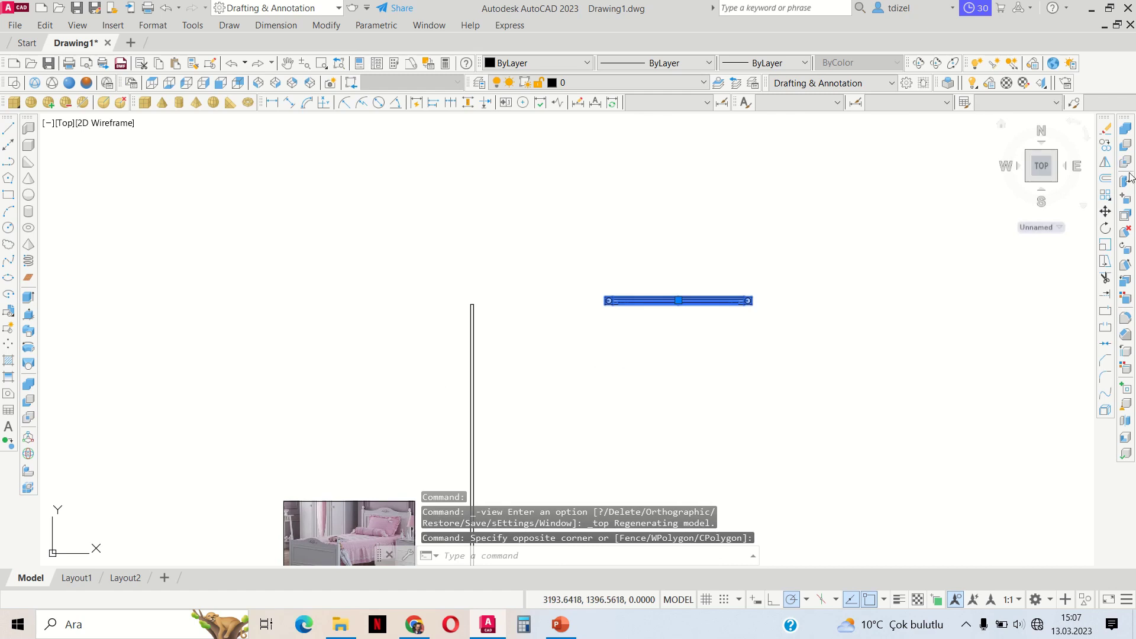
left_click(1106, 211)
scroll(608, 335, "up", 6)
left_click(624, 214)
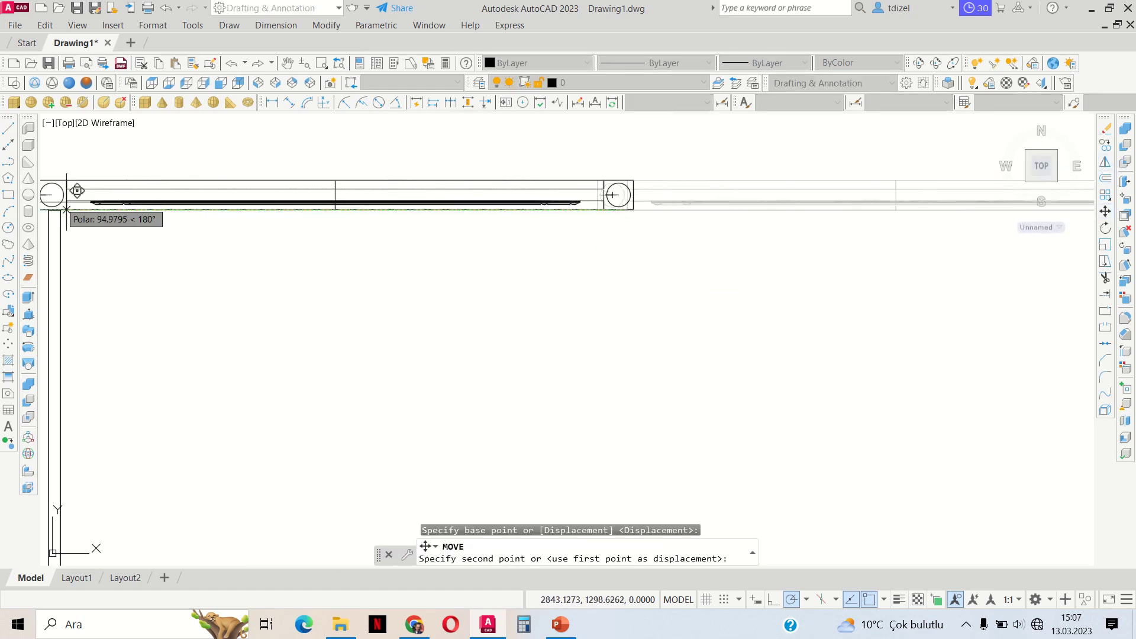
left_click(60, 210)
scroll(297, 266, "down", 3)
Step: In Left view, move the left vertical piece 15 units from its bottom endpoint
left_click(188, 83)
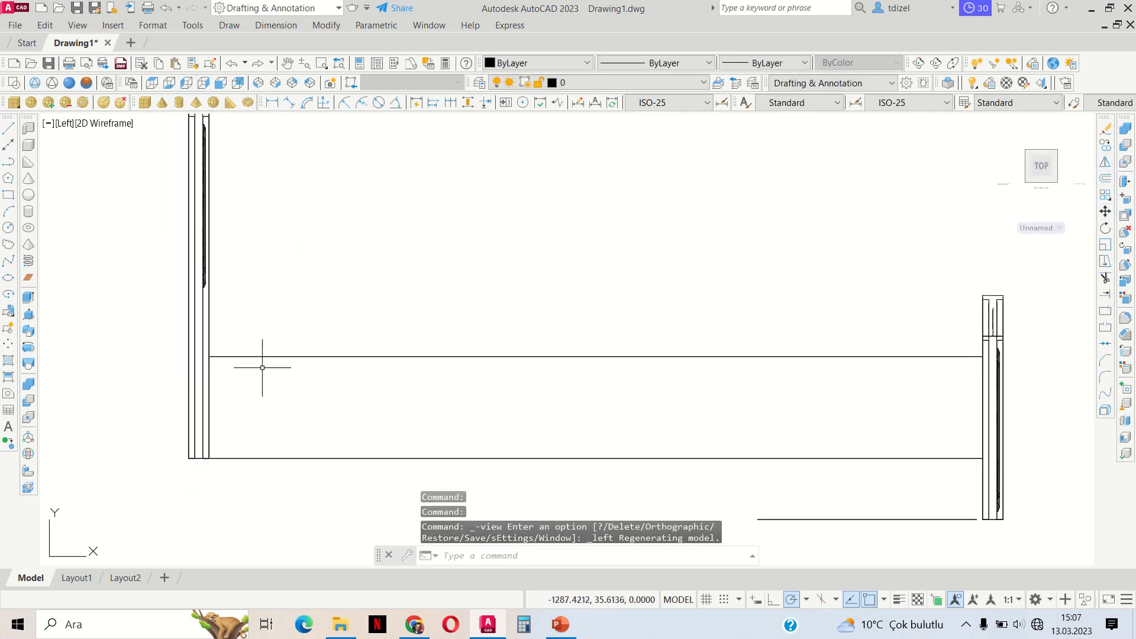
left_click(299, 329)
left_click(432, 258)
left_click(1105, 212)
middle_click_drag(202, 484, 368, 393)
left_click(379, 408)
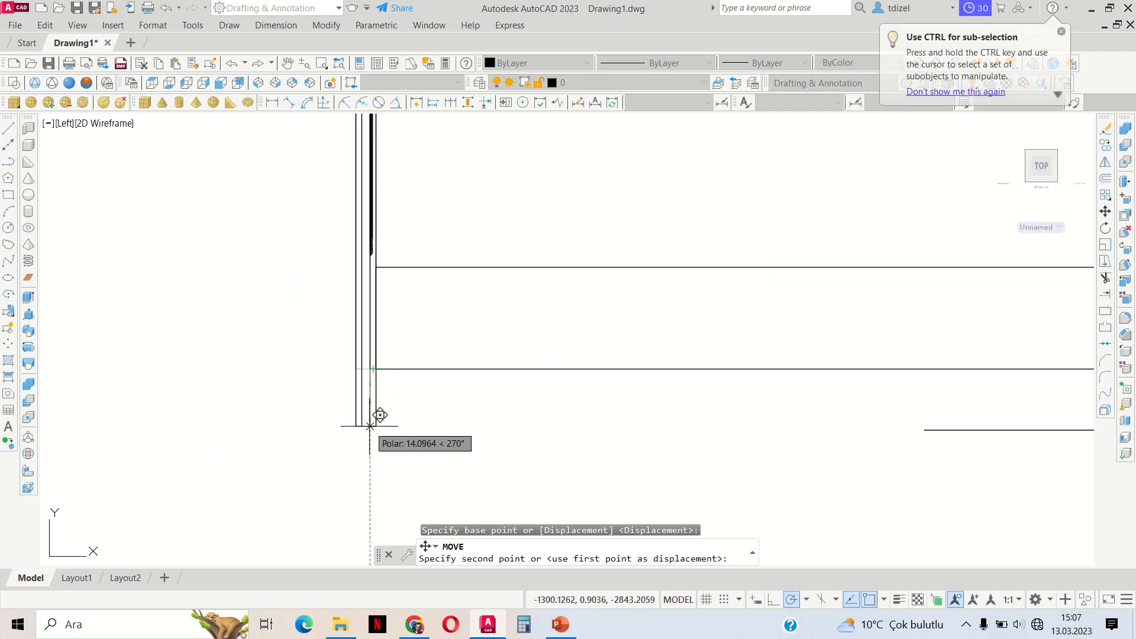
type("15")
key("Return")
scroll(403, 229, "down", 4)
Step: Mirror the side rail across the bed centre, keeping the original, and check it shaded in isometric
left_click(156, 85)
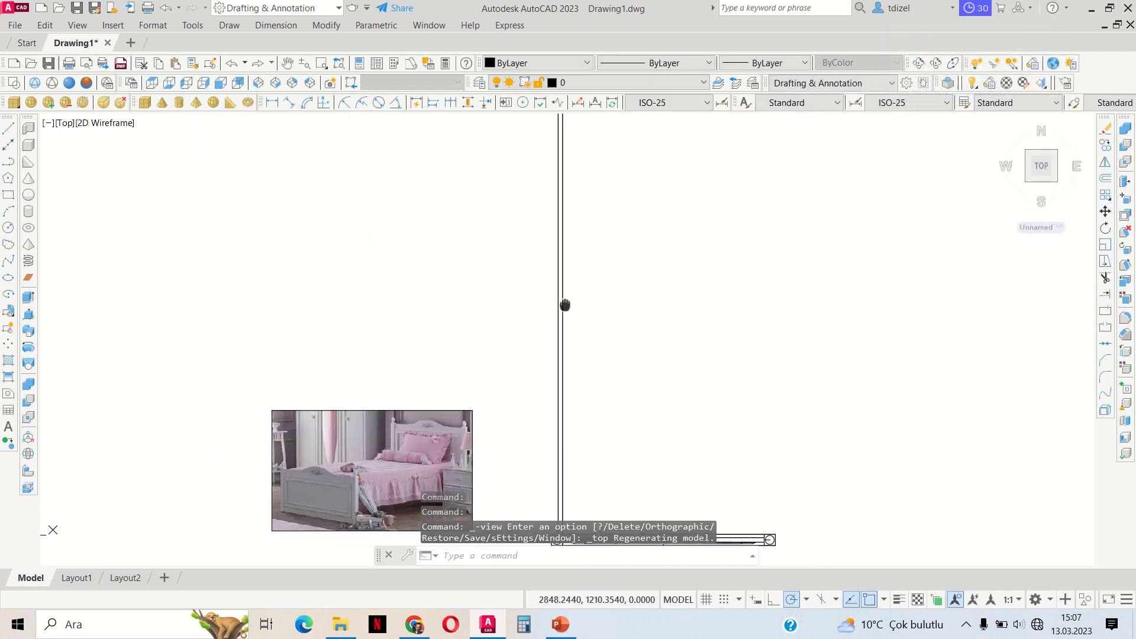
left_click(508, 278)
scroll(528, 299, "down", 3)
left_click(1106, 161)
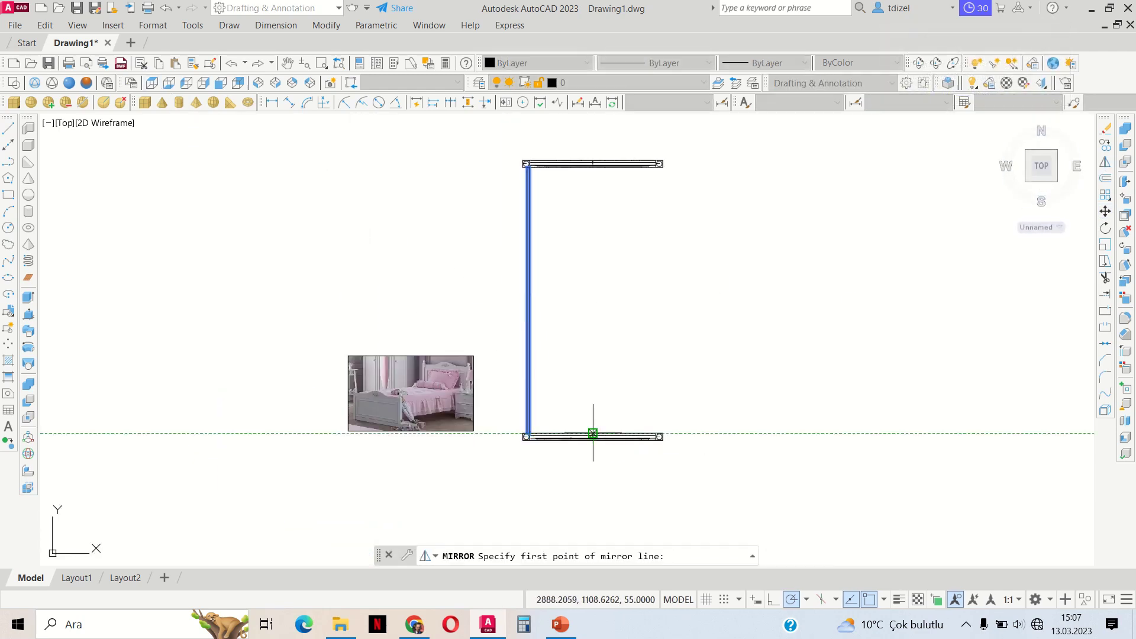
scroll(593, 434, "up", 5)
left_click(595, 312)
key("Return")
scroll(595, 312, "down", 4)
middle_click_drag(598, 322, 591, 457)
scroll(591, 456, "down", 2)
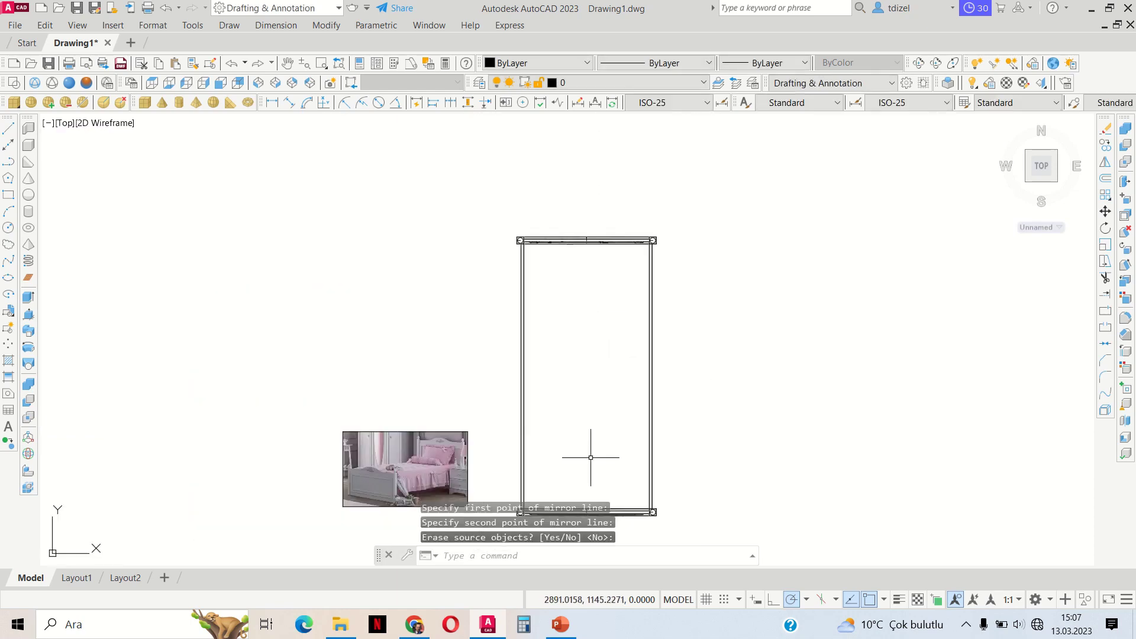
left_click(204, 86)
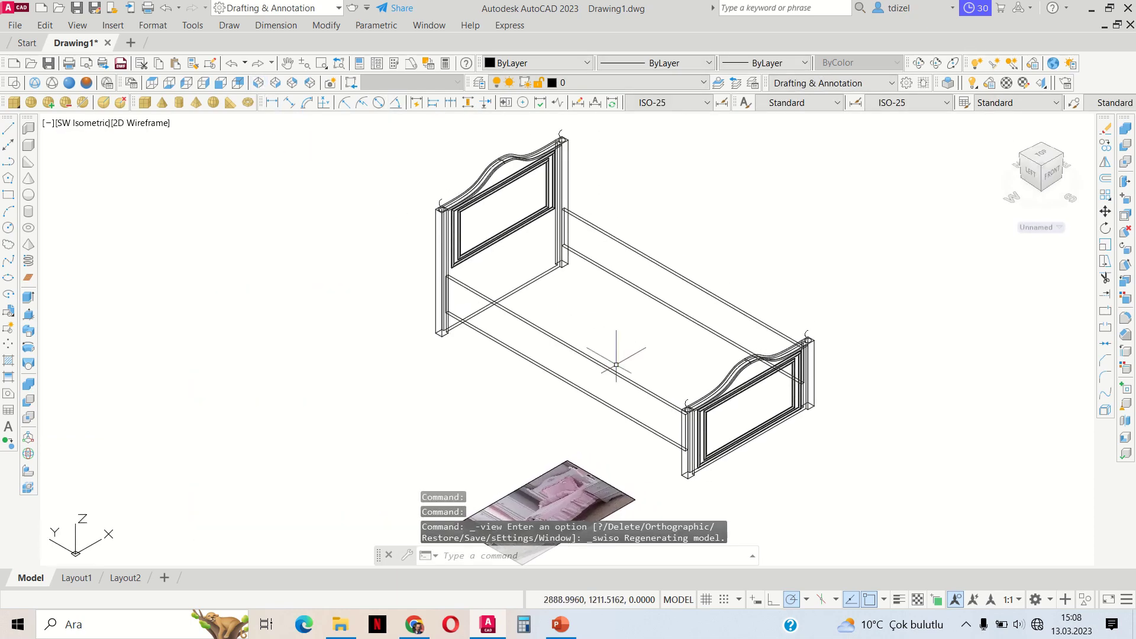
left_click(85, 85)
Step: Draw a 5×190×5 ledge box beside the bed in 2D Wireframe
left_click(14, 82)
left_click(27, 148)
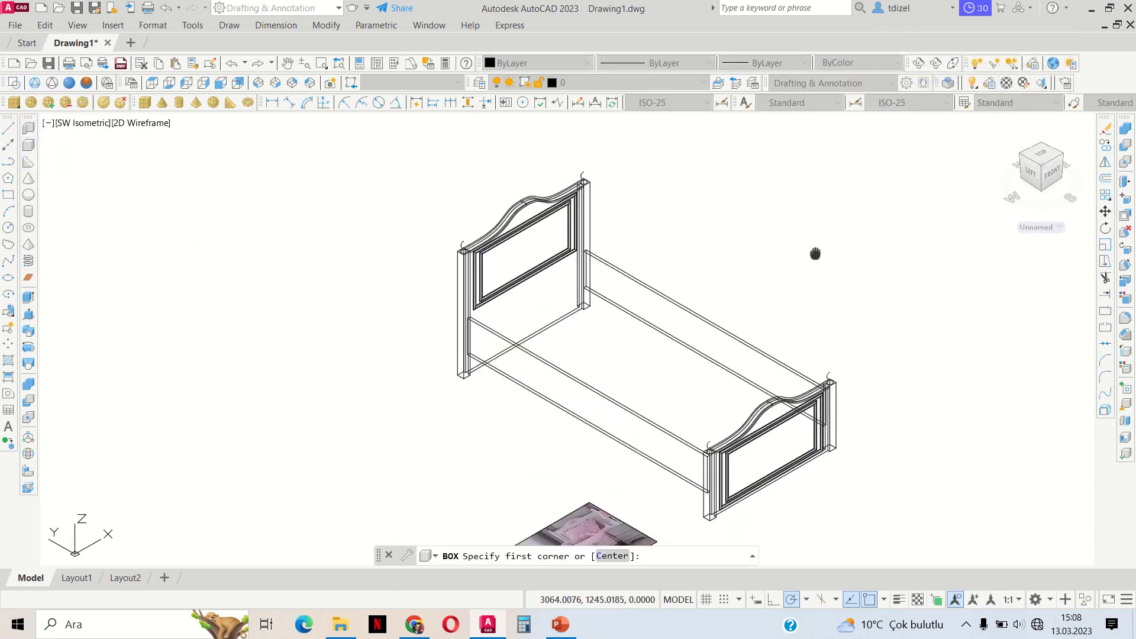
middle_click_drag(815, 254, 618, 280)
left_click(799, 378)
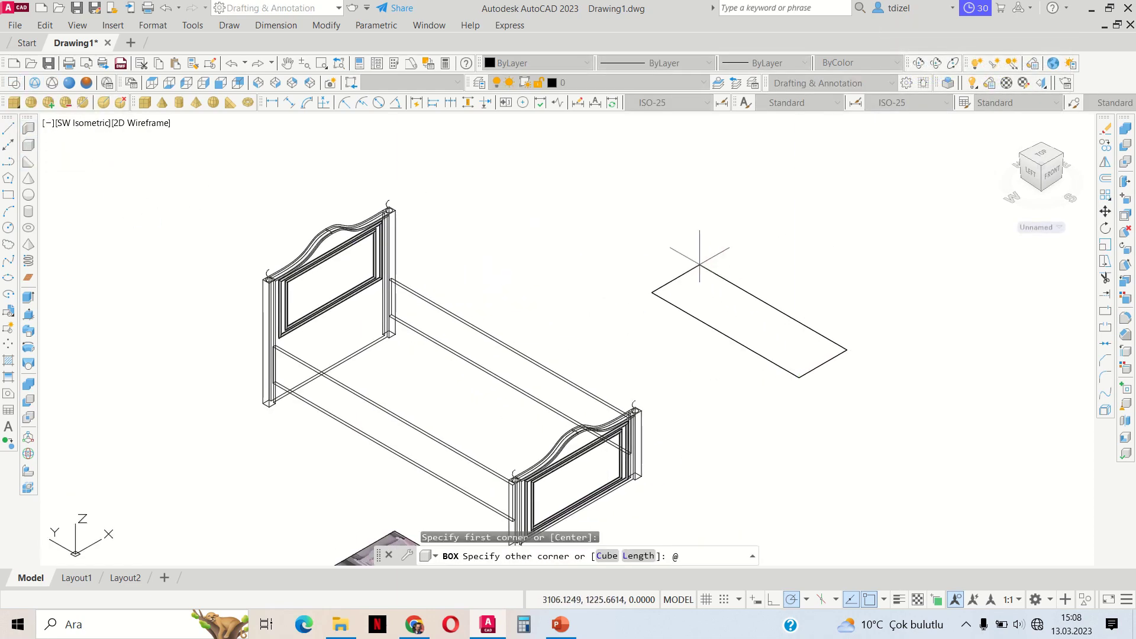
type("@5,190,5")
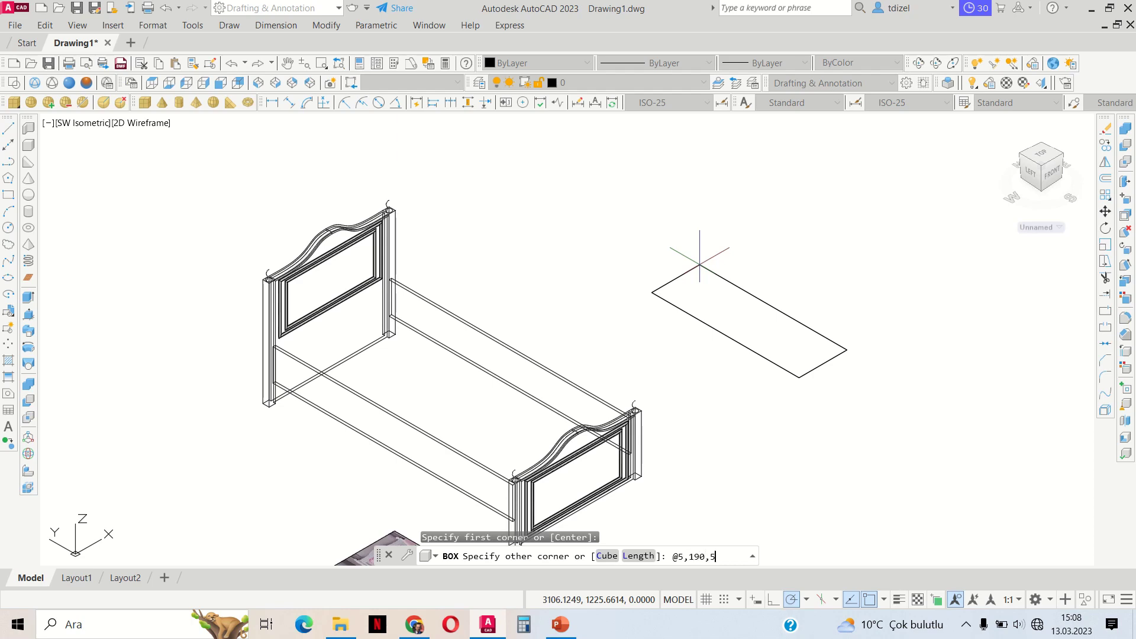
key("Return")
Step: Move the ledge onto the inner side rail using endpoint snaps
left_click(1105, 211)
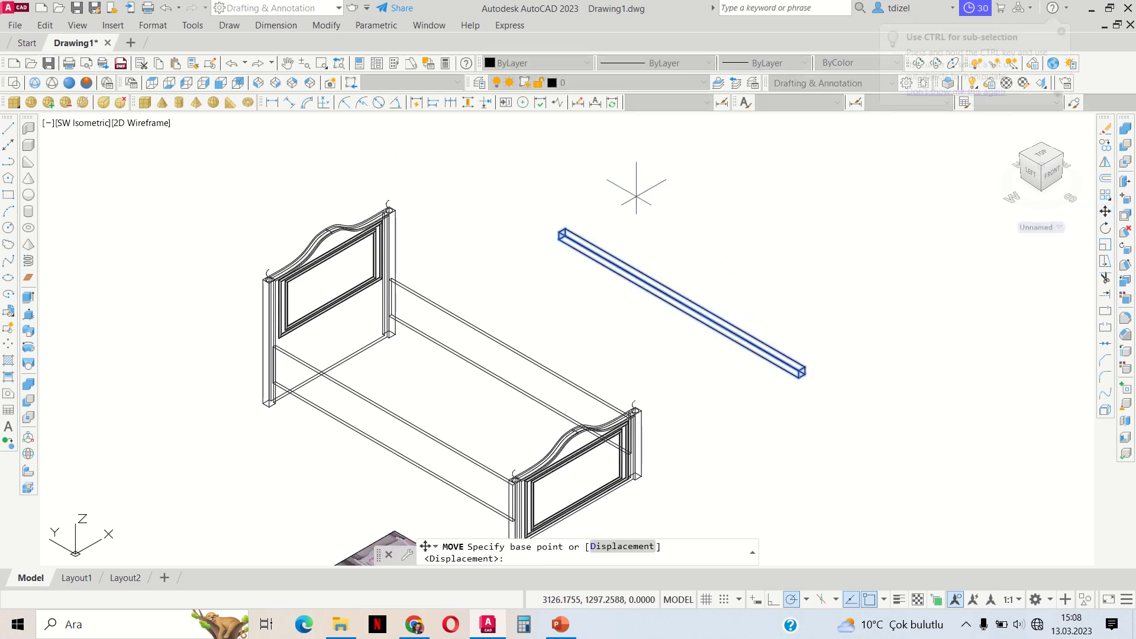
scroll(639, 190, "up", 5)
left_click(639, 204)
scroll(639, 204, "down", 4)
scroll(414, 309, "up", 4)
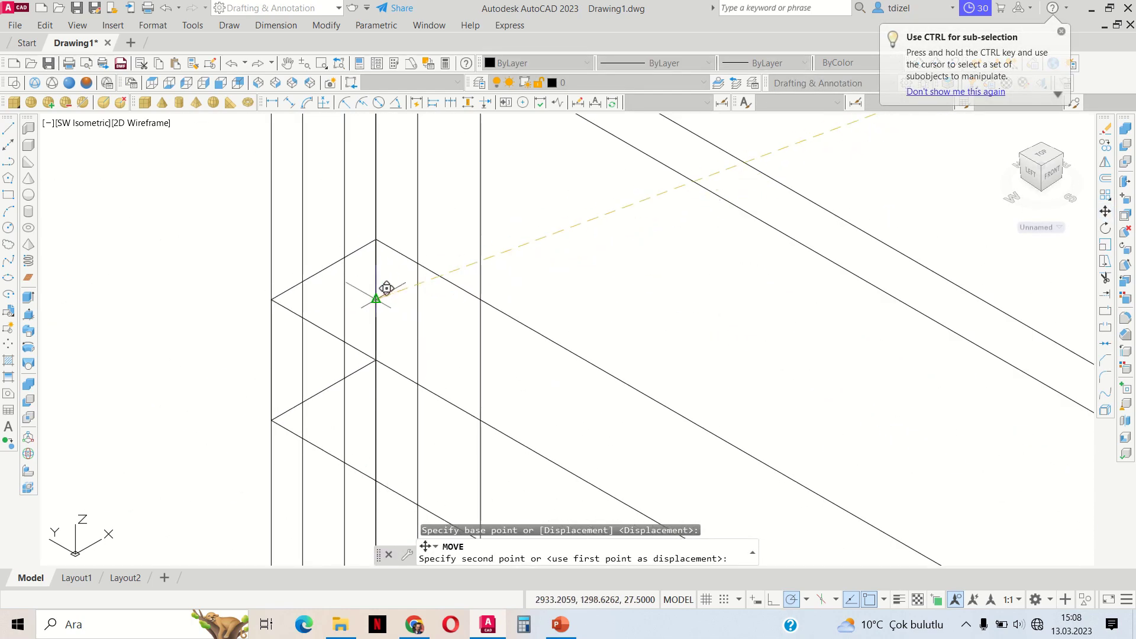
left_click(386, 288)
scroll(403, 293, "down", 5)
Step: Copy the ledge from its corner onto the opposite side rail
left_click(1106, 145)
scroll(426, 295, "up", 5)
scroll(406, 254, "up", 3)
left_click(406, 254)
scroll(406, 253, "down", 5)
scroll(229, 389, "up", 5)
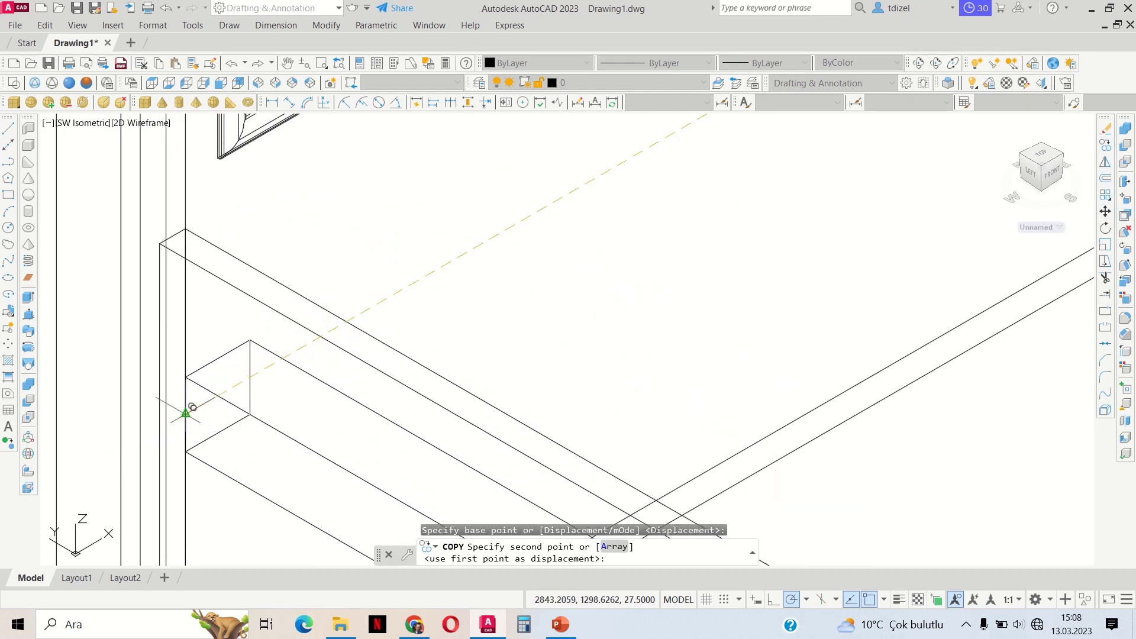
left_click(185, 413)
scroll(185, 413, "down", 3)
scroll(530, 385, "down", 2)
key("Return")
scroll(589, 262, "up", 2)
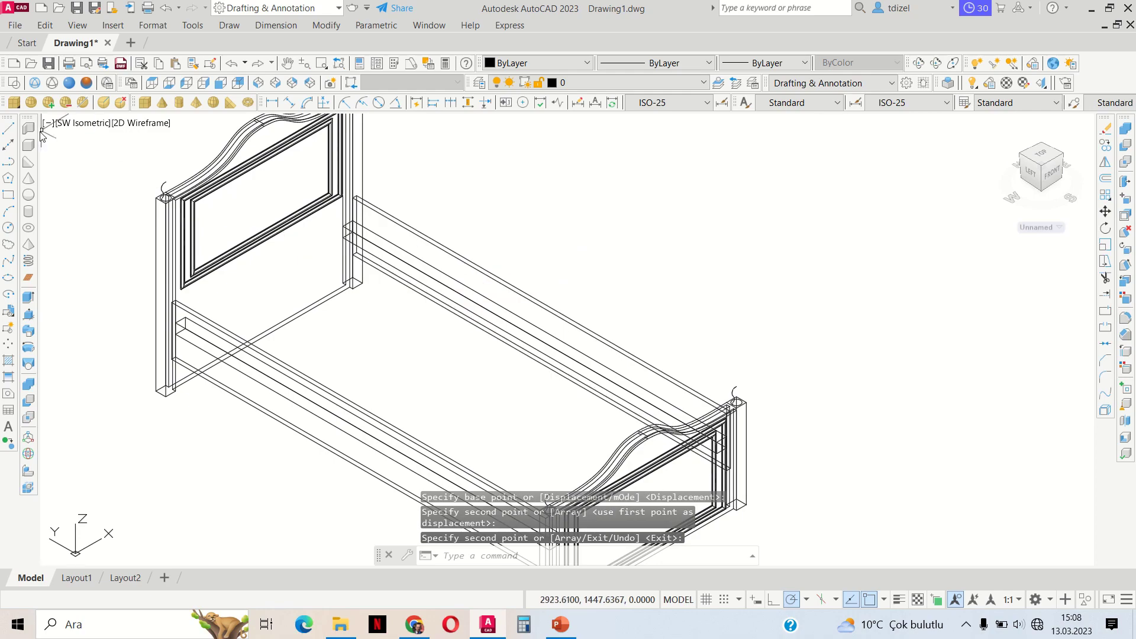
Step: Preview the ledges in Conceptual shading, then return to 2D Wireframe
left_click(28, 145)
mouse_move(665, 253)
middle_mouse_down()
mouse_move(603, 246)
mouse_move(458, 271)
mouse_move(586, 269)
middle_mouse_up()
left_click(86, 85)
left_click(13, 83)
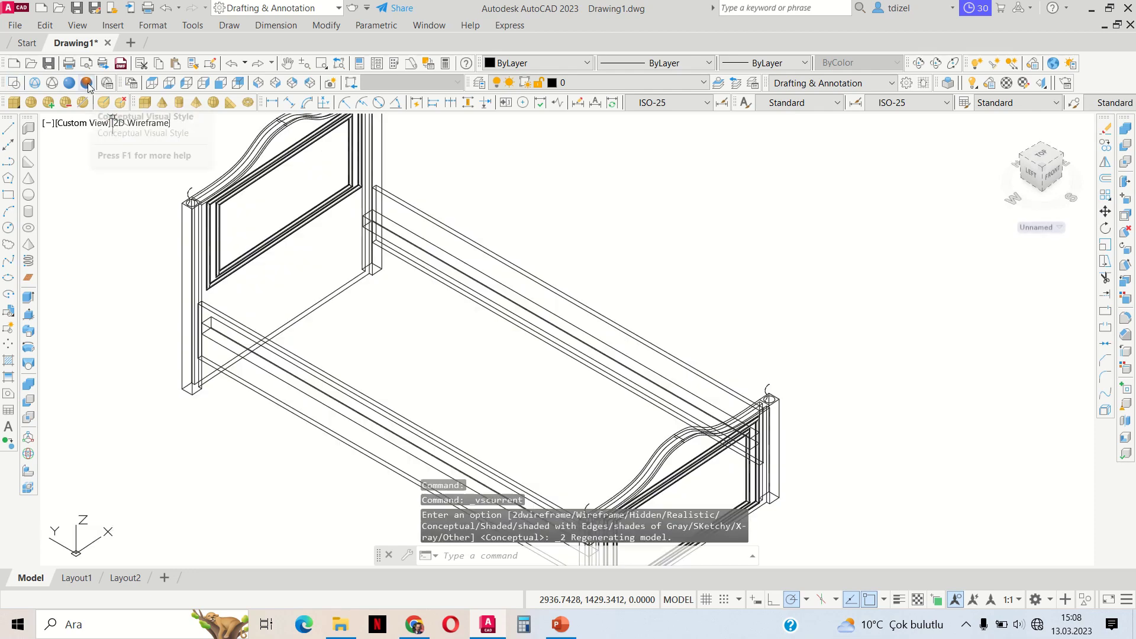
Step: Draw a 90×5×2 slat box
left_click(28, 145)
scroll(552, 359, "down", 2)
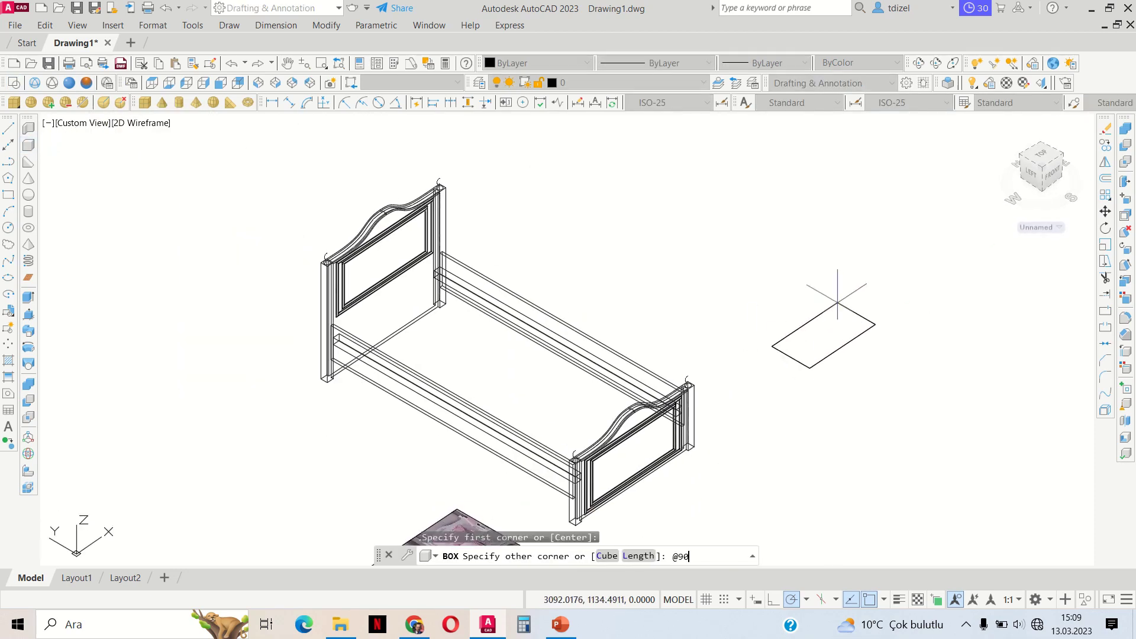
type("5")
key("Return")
Step: Move the slat into the bed corner between the side ledges
left_click(865, 330)
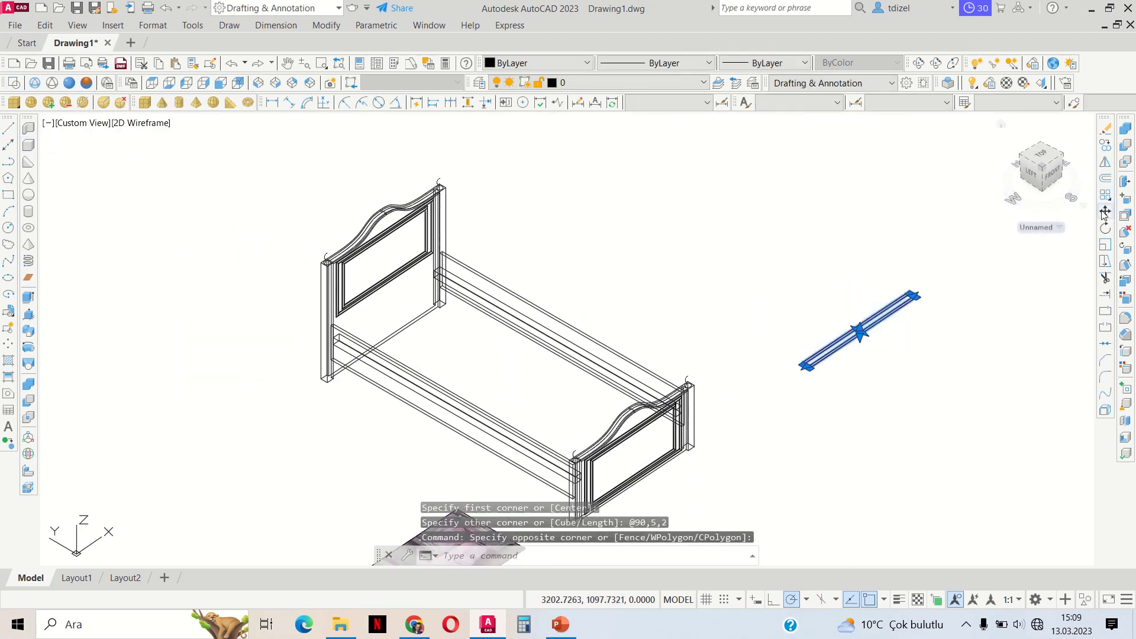
type("m")
key("Return")
scroll(905, 255, "up", 4)
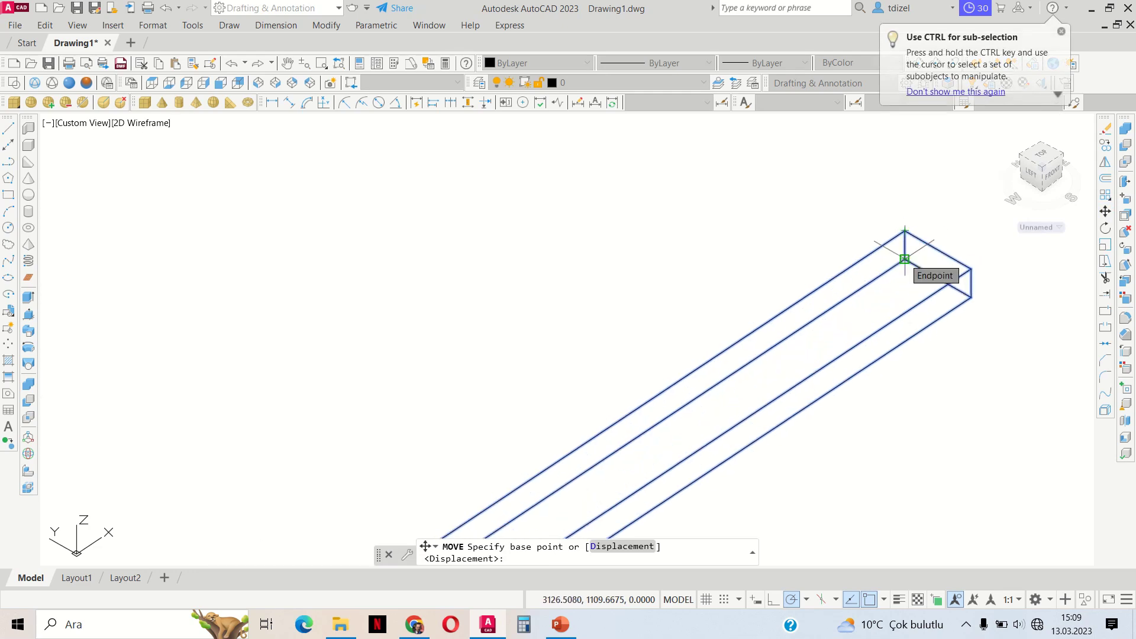
left_click(905, 258)
scroll(357, 261, "down", 5)
scroll(528, 249, "up", 5)
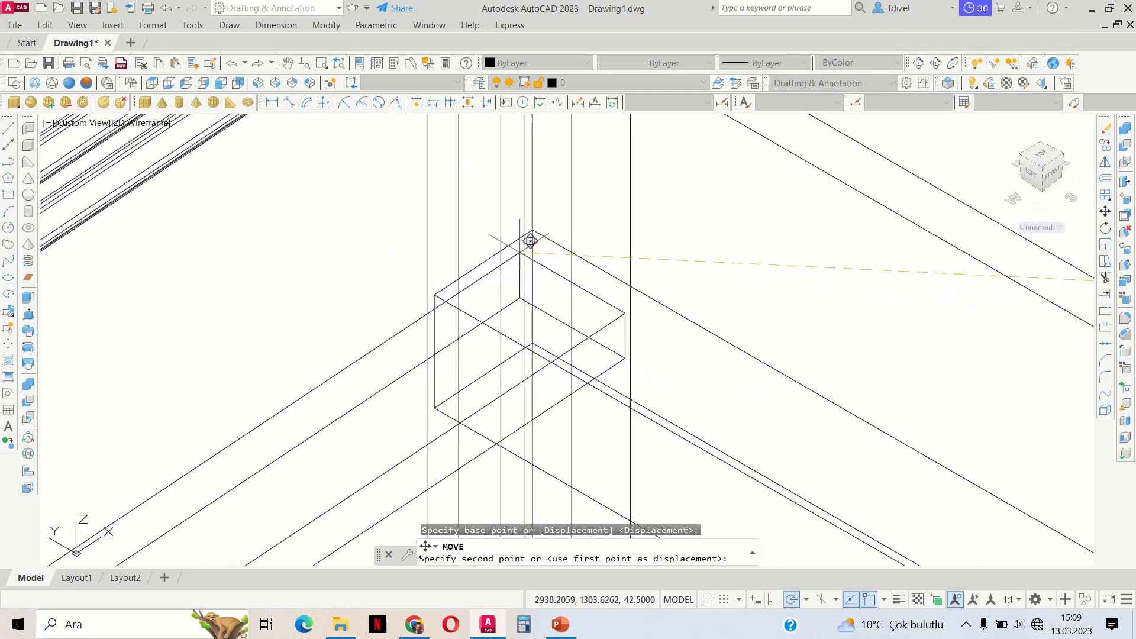
scroll(558, 250, "up", 2)
left_click(654, 359)
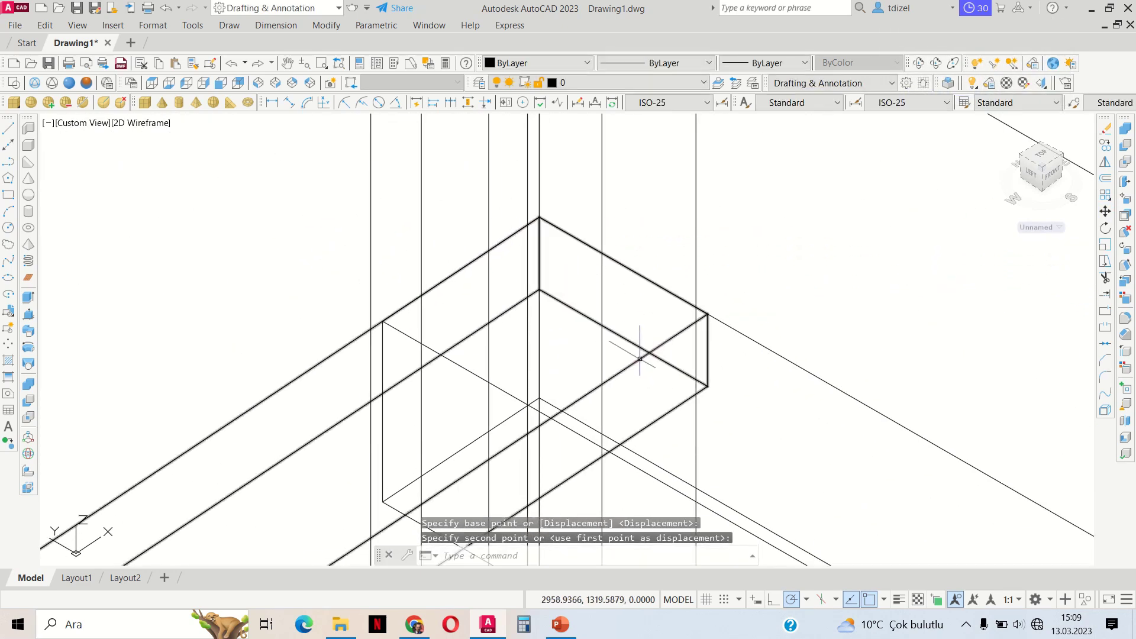
Step: Copy the slat 40 and 65 units along the rails
left_click(1106, 145)
left_click(622, 262)
scroll(908, 414, "down", 5)
scroll(621, 279, "up", 5)
scroll(634, 296, "up", 2)
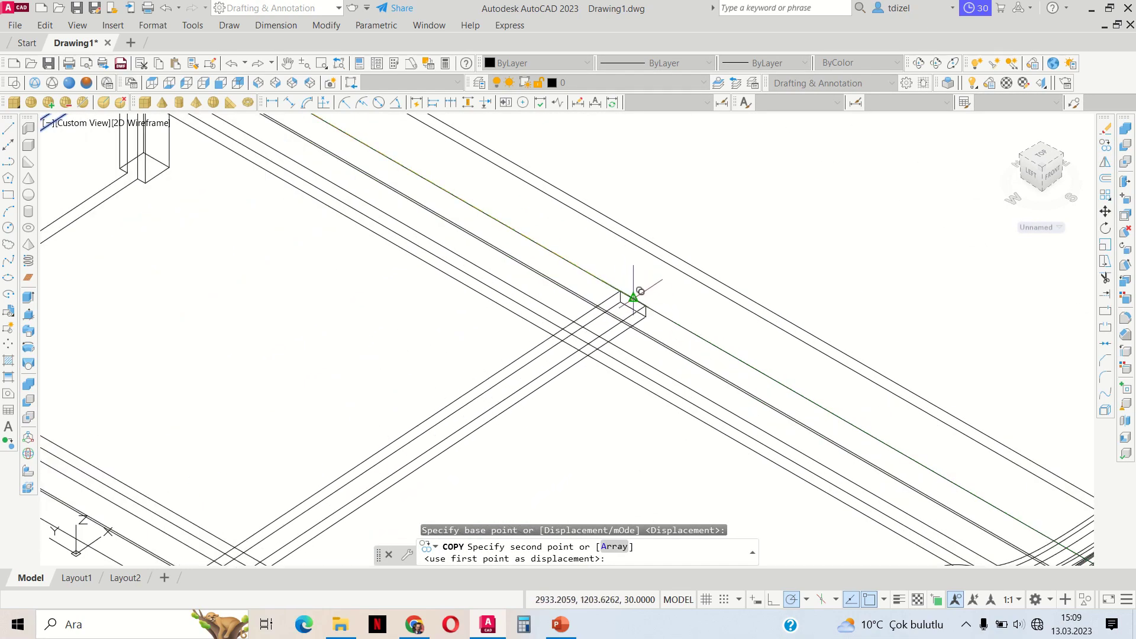
left_click(633, 296)
scroll(633, 296, "down", 5)
scroll(681, 309, "up", 5)
scroll(615, 262, "up", 2)
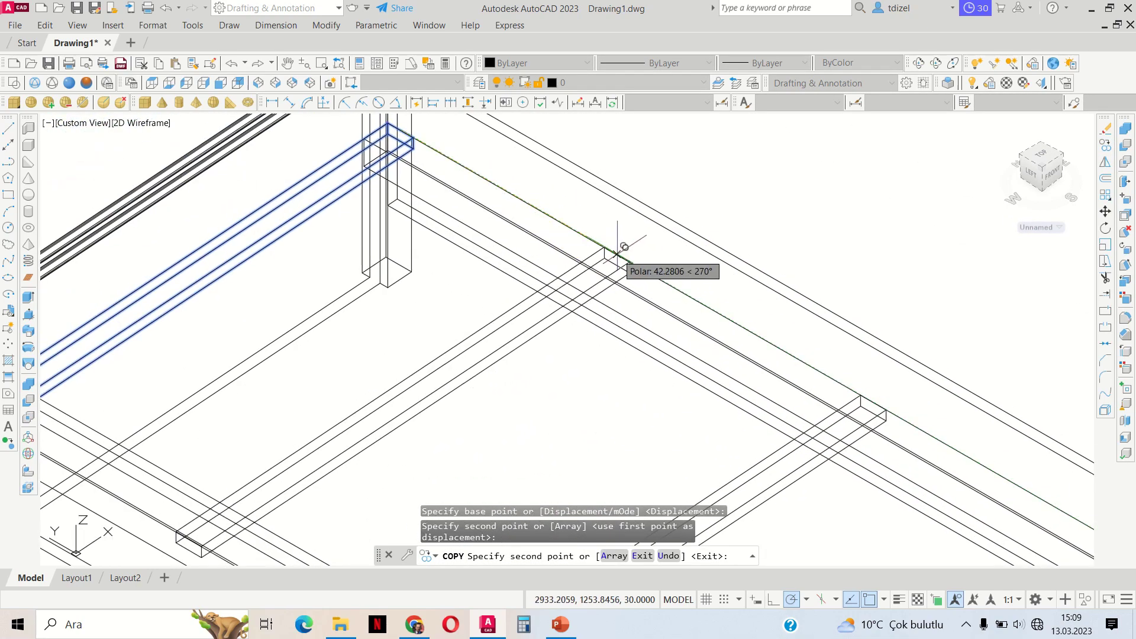
type("40")
key("Return")
scroll(777, 326, "down", 5)
scroll(667, 269, "up", 2)
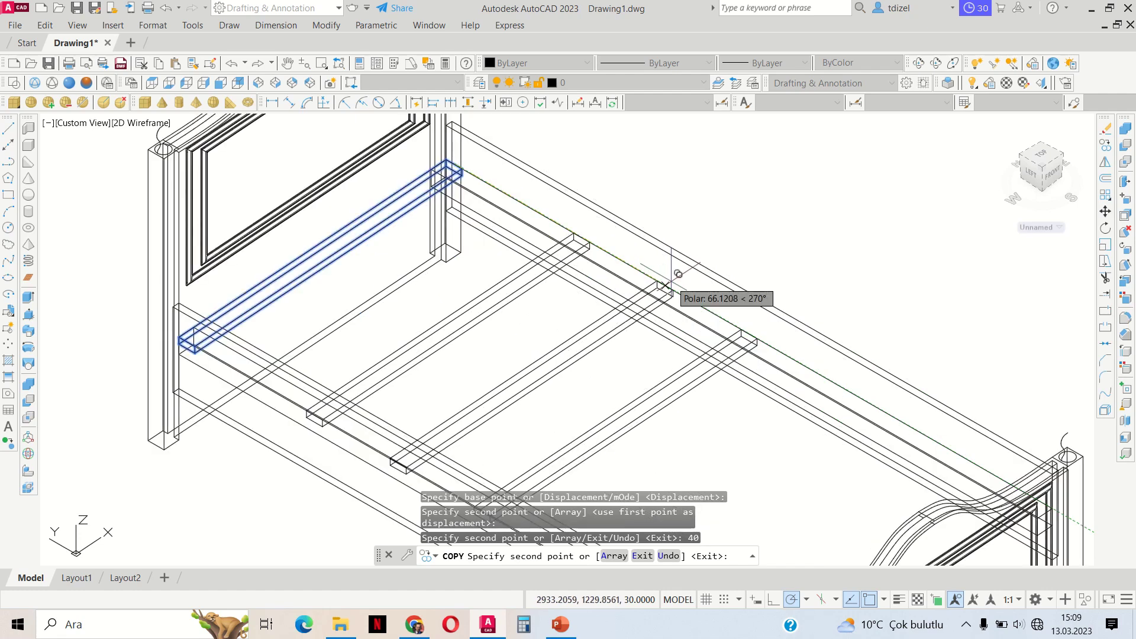
key("Return")
key("Return")
Step: Copy a slat 20 units away and view the bed from the top
left_click(447, 328)
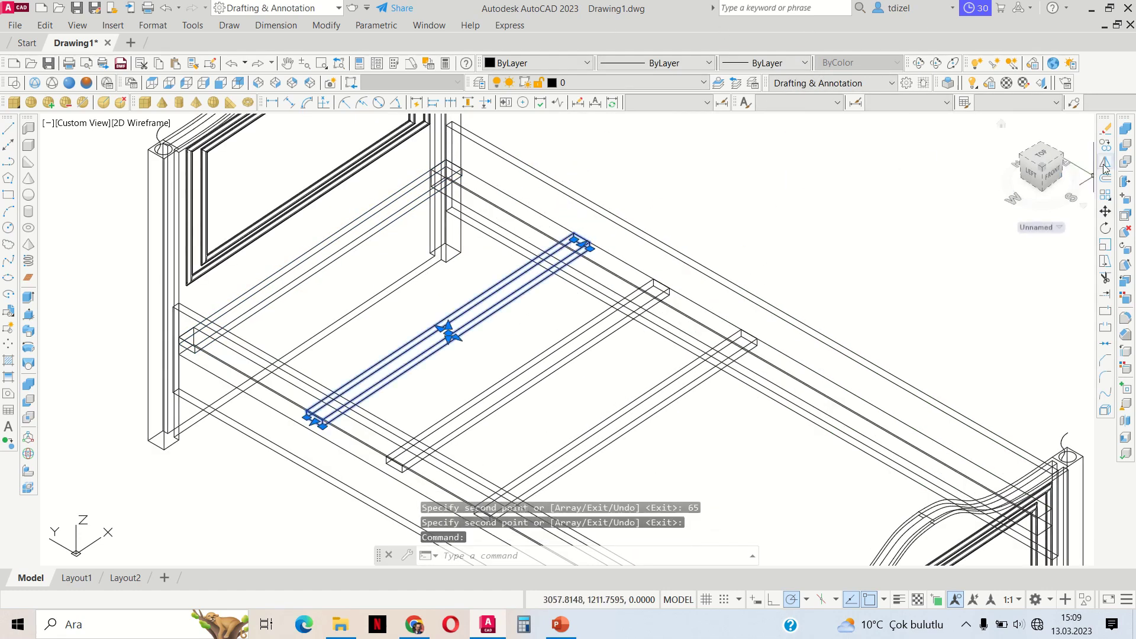
key("Return")
left_click(582, 236)
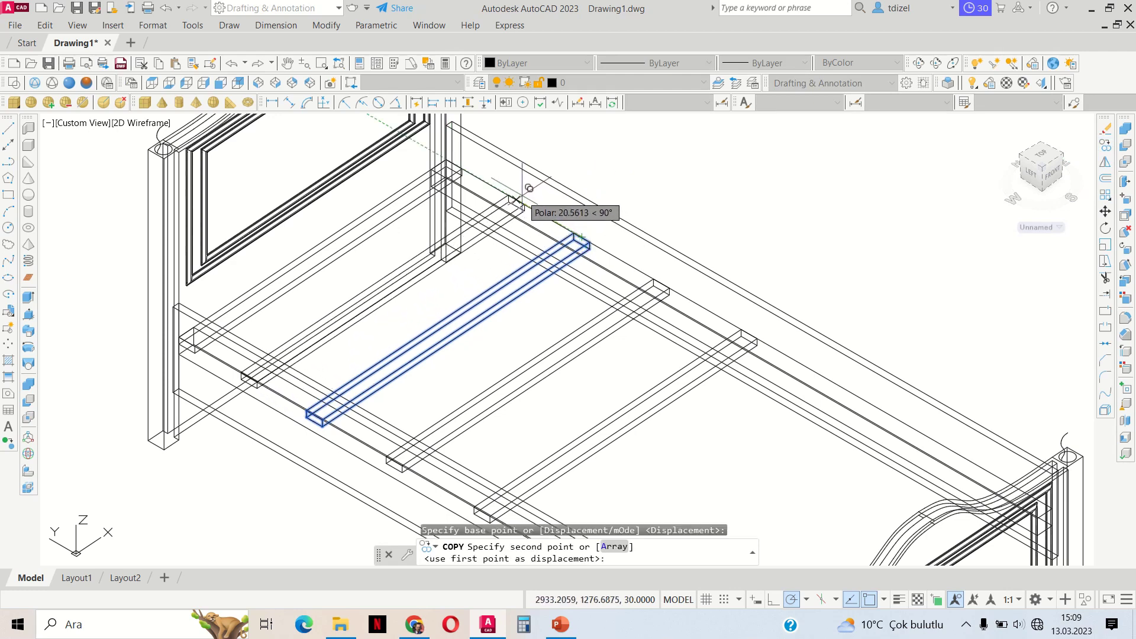
type("20")
key("Return")
left_click(167, 83)
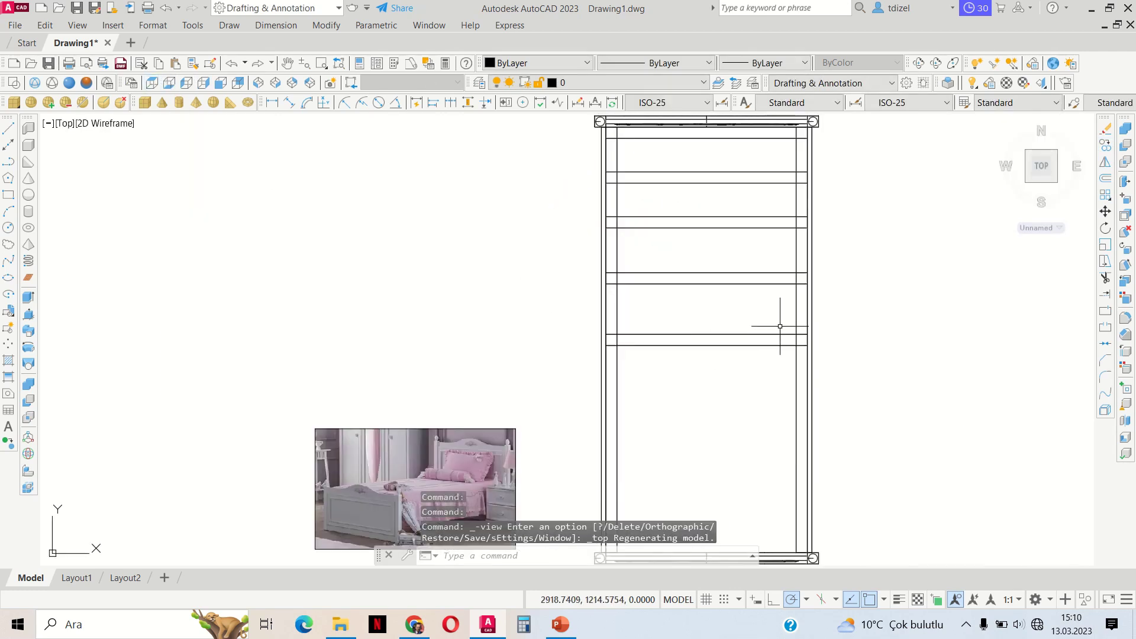
Step: Mirror the four slats across the bed's midline, keeping the originals
left_click(663, 176)
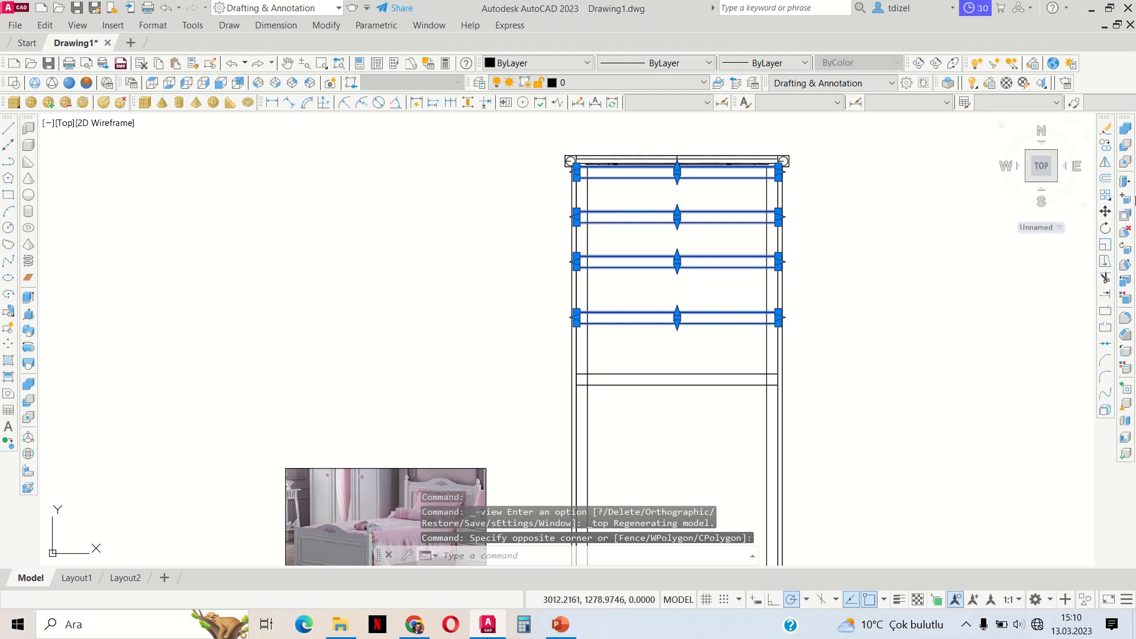
left_click(1105, 161)
key("Return")
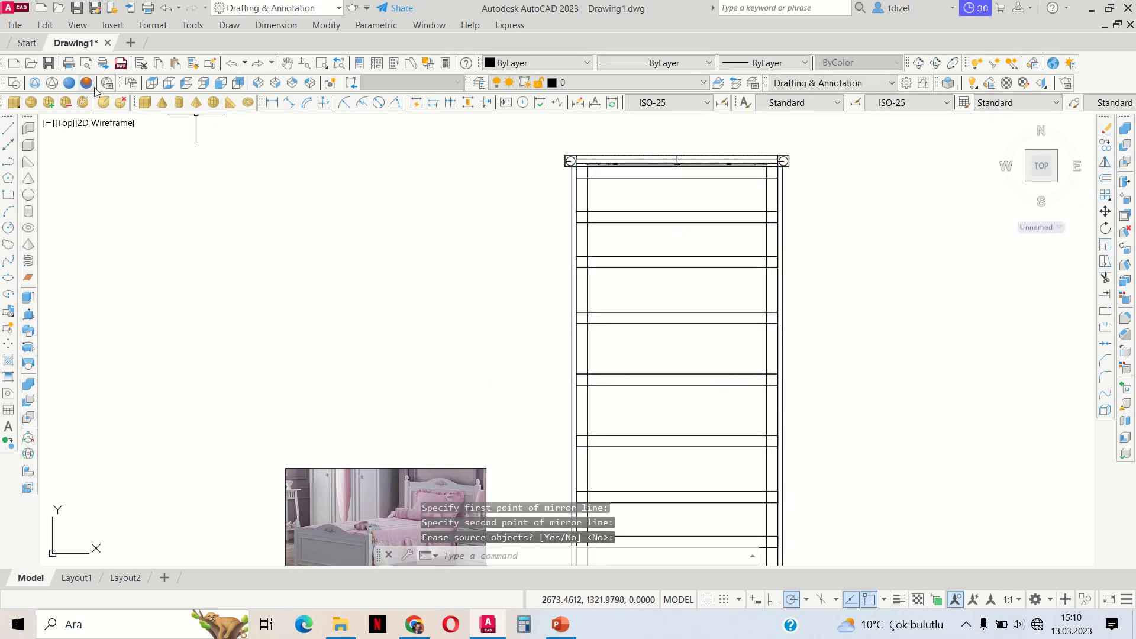
Step: Show the bed in SW Isometric view with Conceptual shading
left_click(258, 83)
left_click(86, 82)
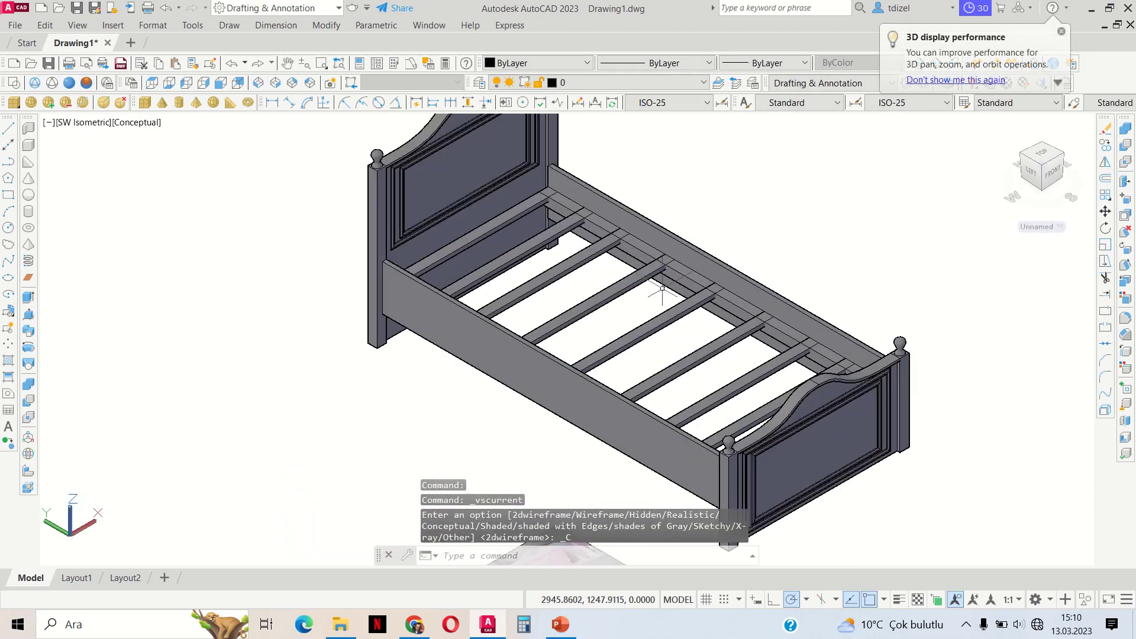
scroll(699, 248, "up", 2)
scroll(589, 330, "down", 3)
left_click(29, 145)
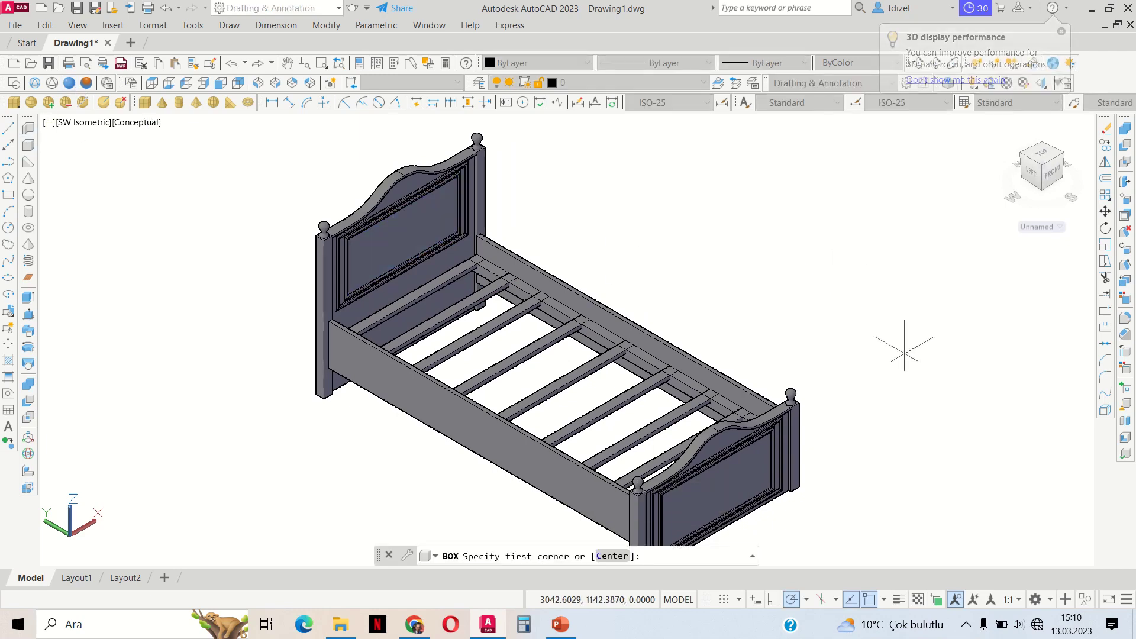
Step: Create a 90×190×2 board box and return to 2D Wireframe
left_click(906, 354)
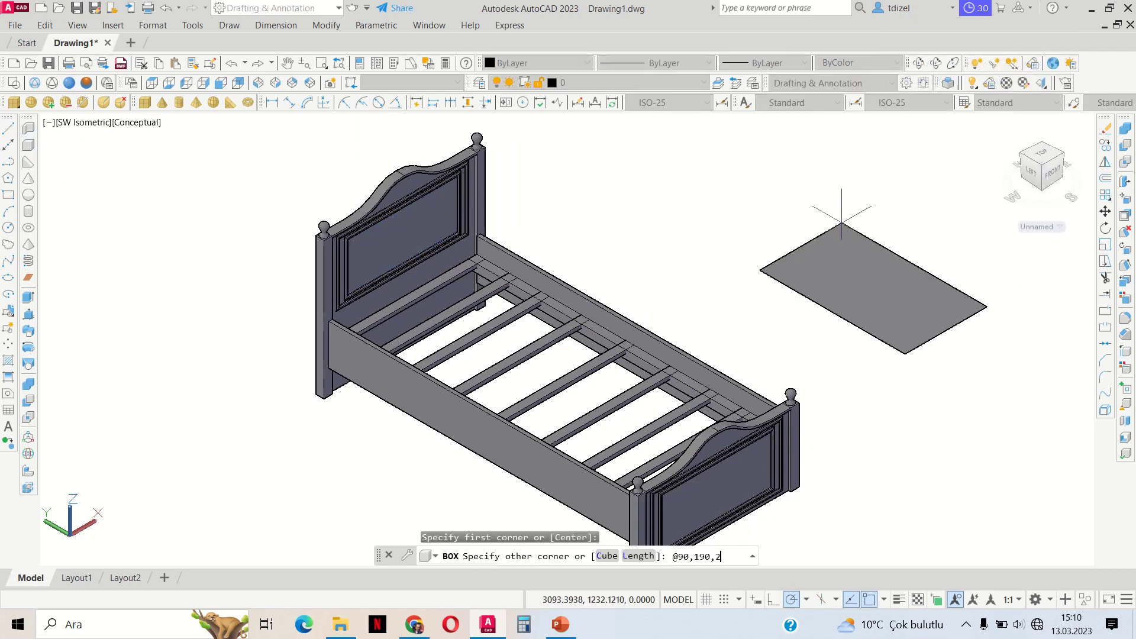
key("Return")
left_click(837, 296)
left_click(14, 82)
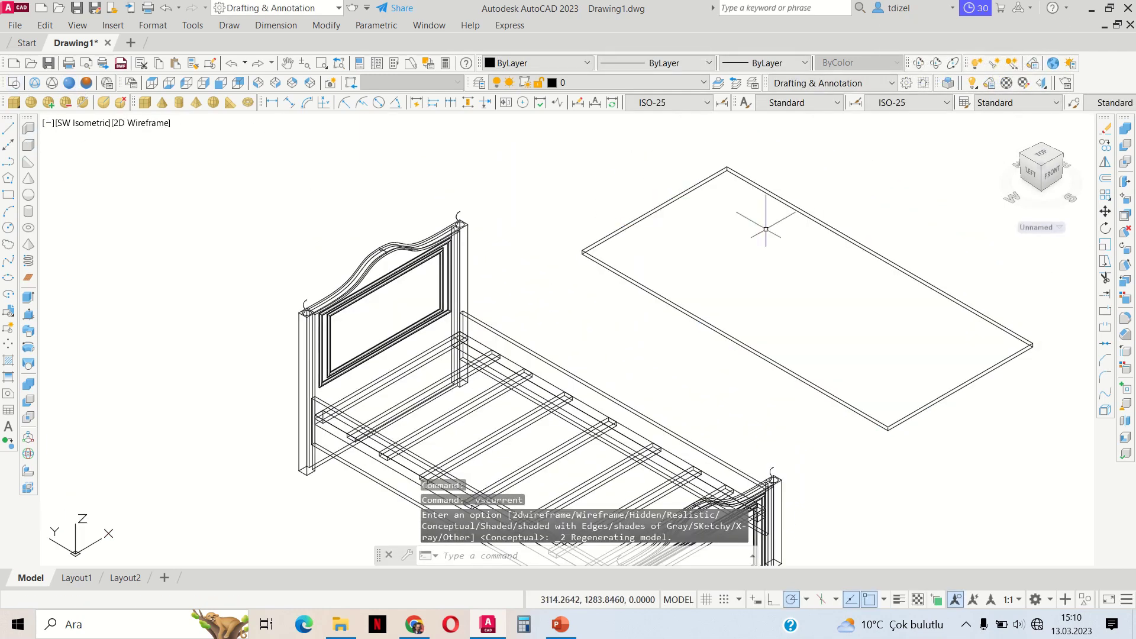
Step: Move the board into the bed corner on top of the slats and check it shaded
left_click(1106, 212)
scroll(651, 183, "up", 5)
left_click(603, 198)
scroll(520, 272, "down", 5)
scroll(487, 297, "up", 5)
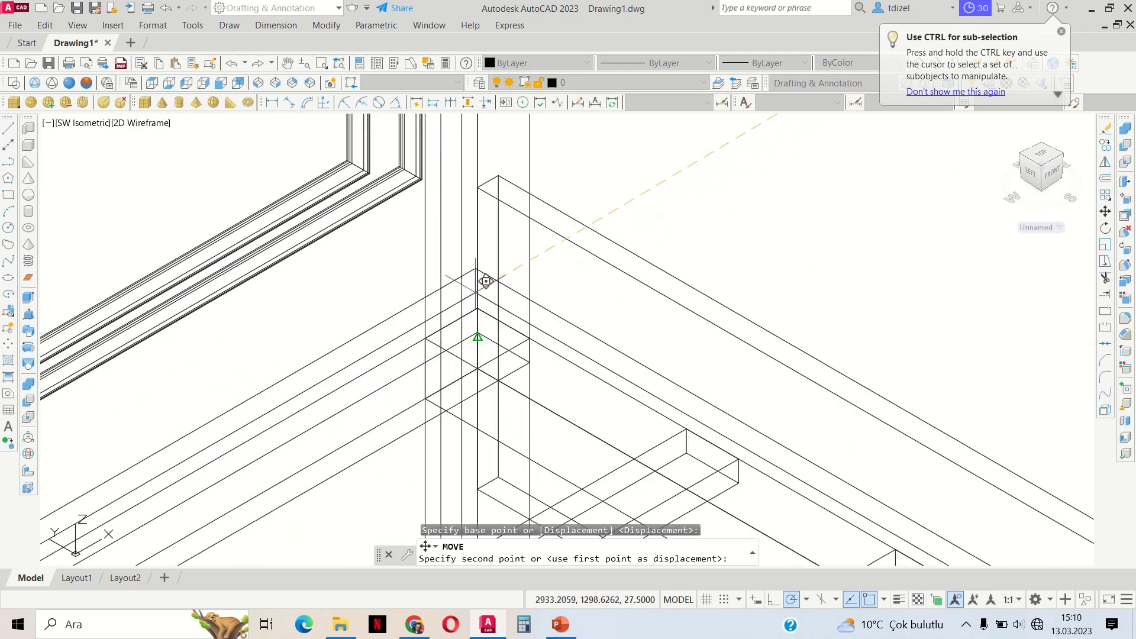
left_click(487, 298)
scroll(482, 342, "down", 5)
left_click(87, 83)
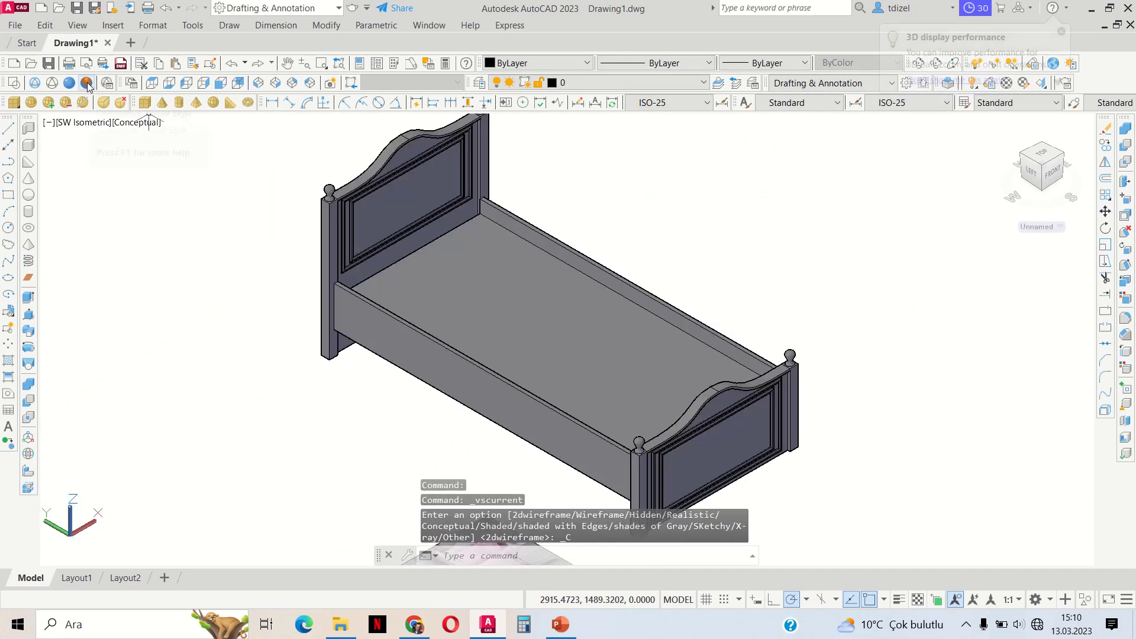
left_click(14, 83)
scroll(521, 331, "down", 2)
left_click(145, 103)
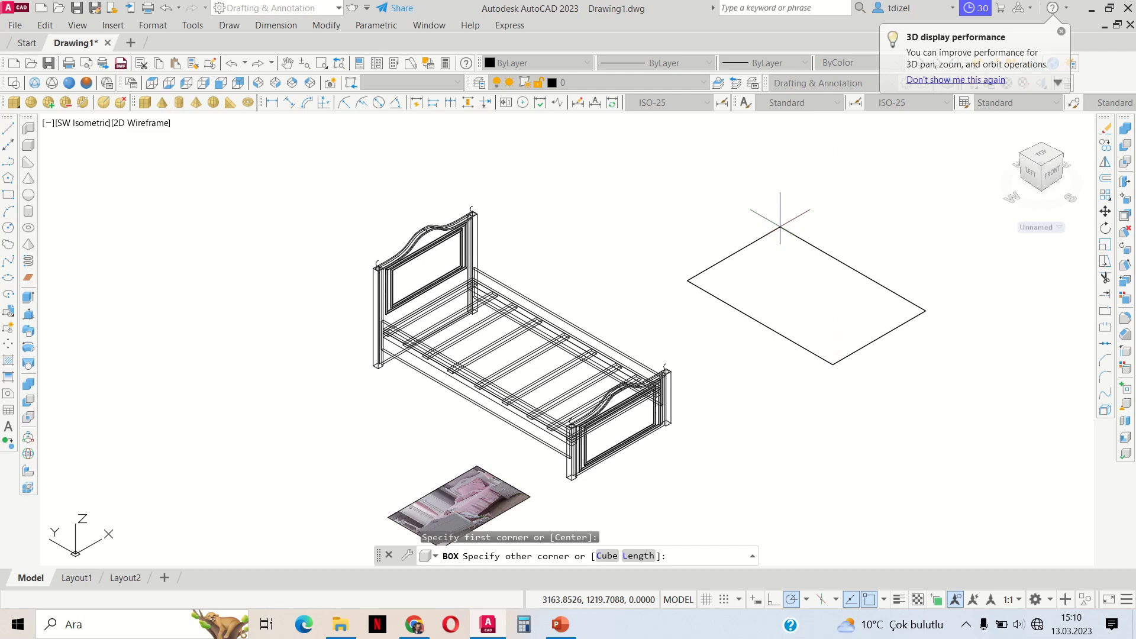
Step: Create the 90×190×20 mattress box and round four of its edges at radius 3
type("@9")
key("Return")
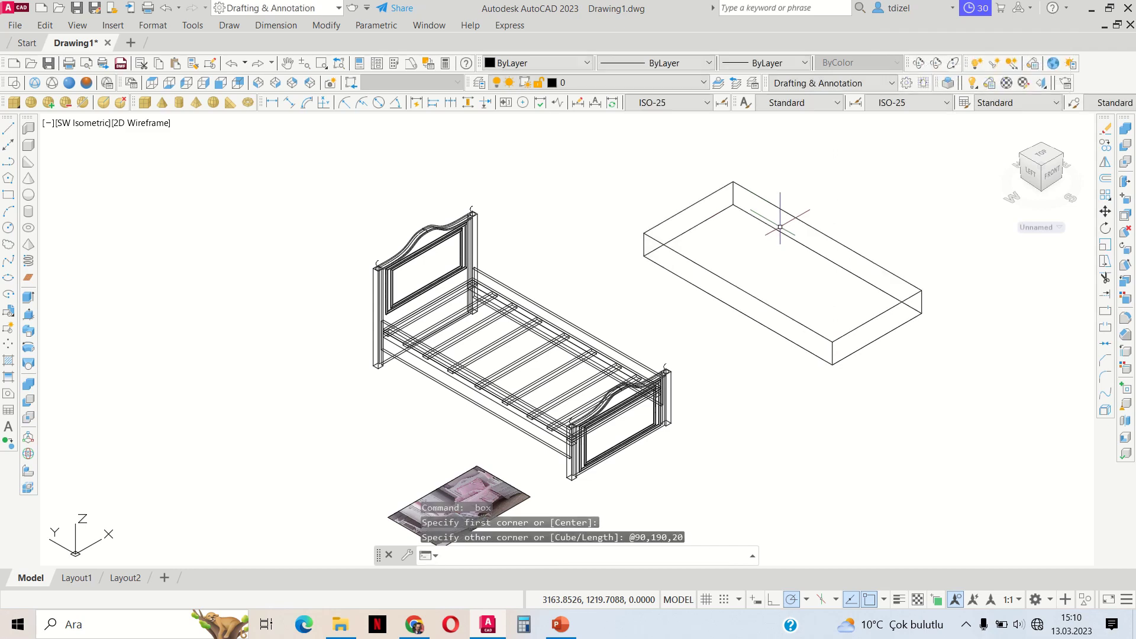
scroll(780, 227, "up", 2)
left_click(1126, 318)
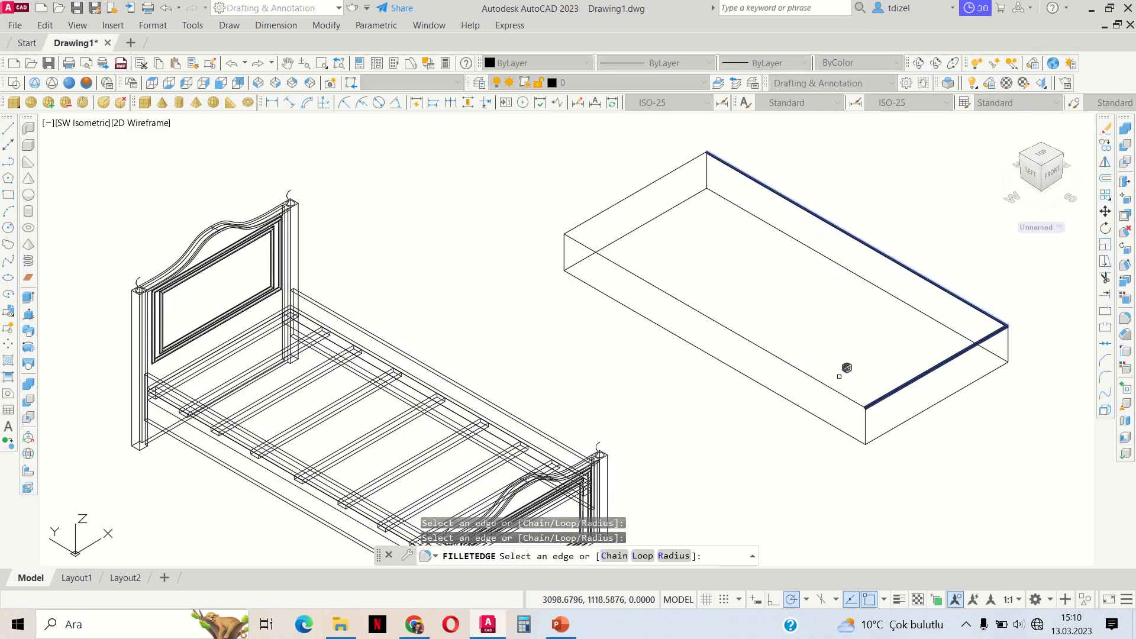
key("Return")
key("Return")
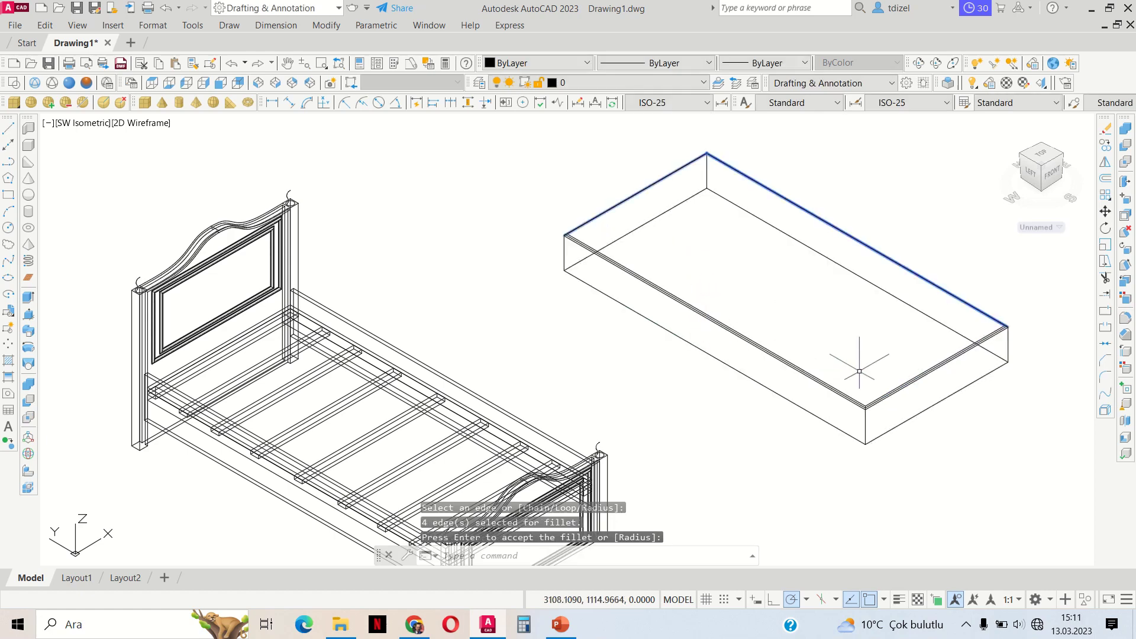
key("Return")
type("r")
key("Return")
type("3")
key("Return")
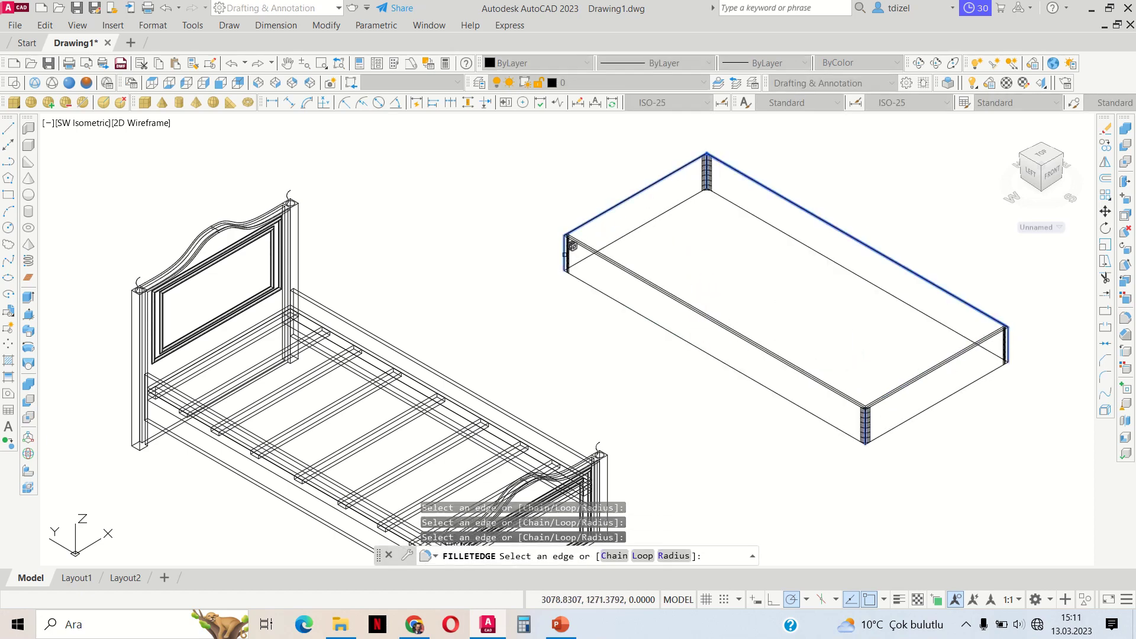
left_click(571, 246)
key("Return")
key("Return")
Step: Move the mattress onto the bed frame and check it in Conceptual style
left_click(1106, 211)
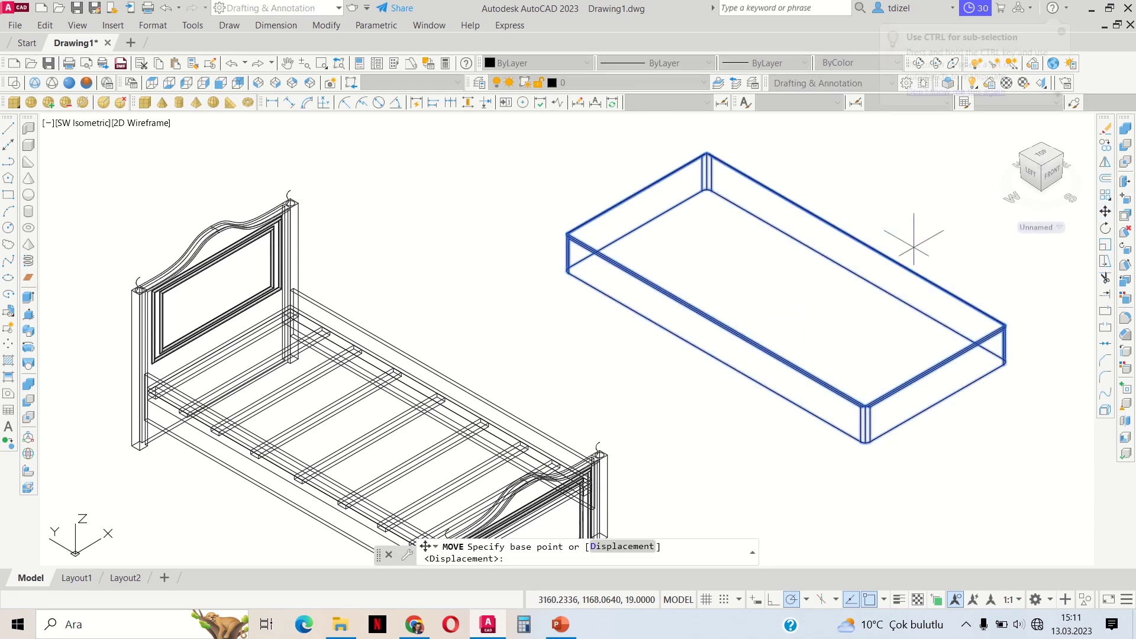
left_click(855, 274)
scroll(421, 375, "up", 5)
scroll(568, 399, "up", 3)
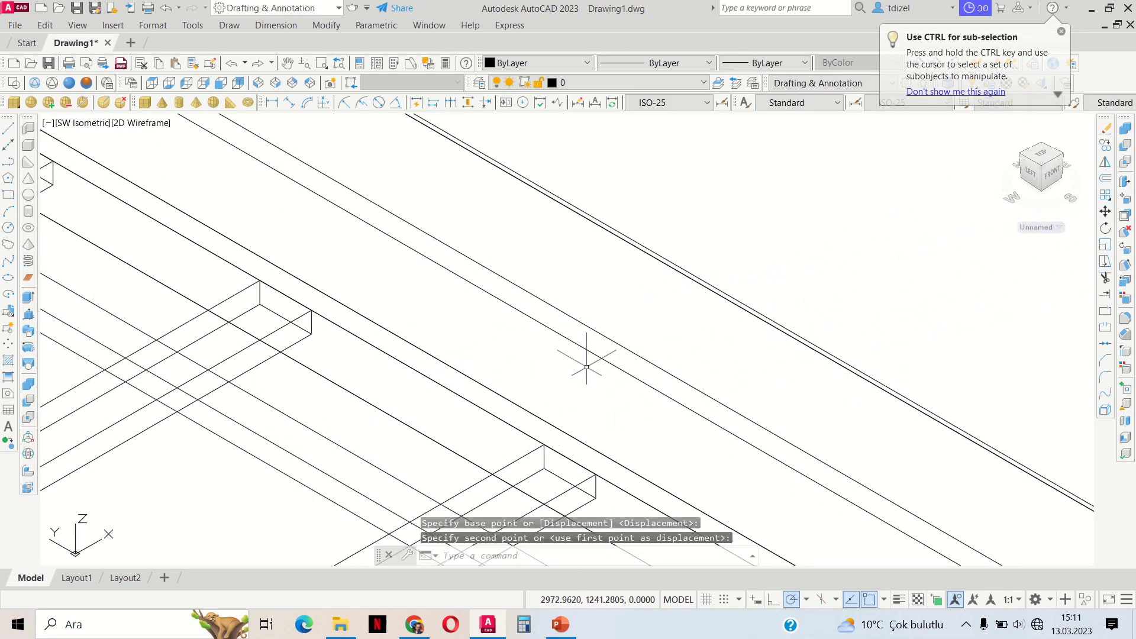
scroll(586, 355, "down", 8)
left_click(86, 82)
scroll(630, 274, "down", 2)
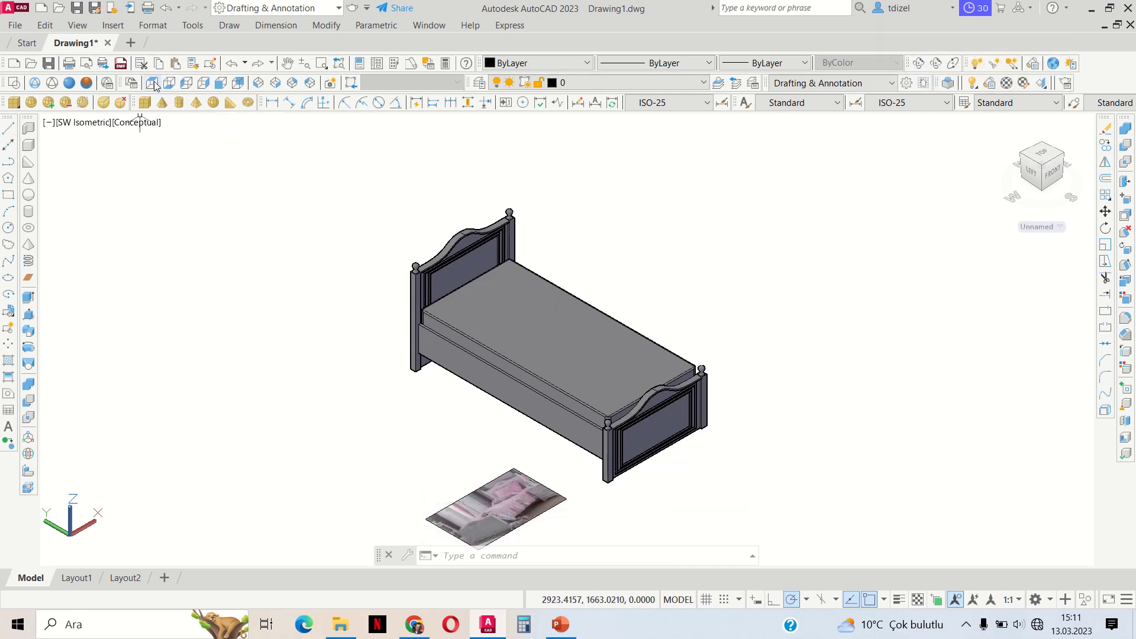
left_click(14, 82)
left_click(220, 82)
Step: Draw a line 90 units across with 10-unit vertical sides in Front view
scroll(563, 241, "up", 2)
scroll(871, 330, "down", 3)
scroll(616, 317, "up", 1)
scroll(613, 261, "up", 2)
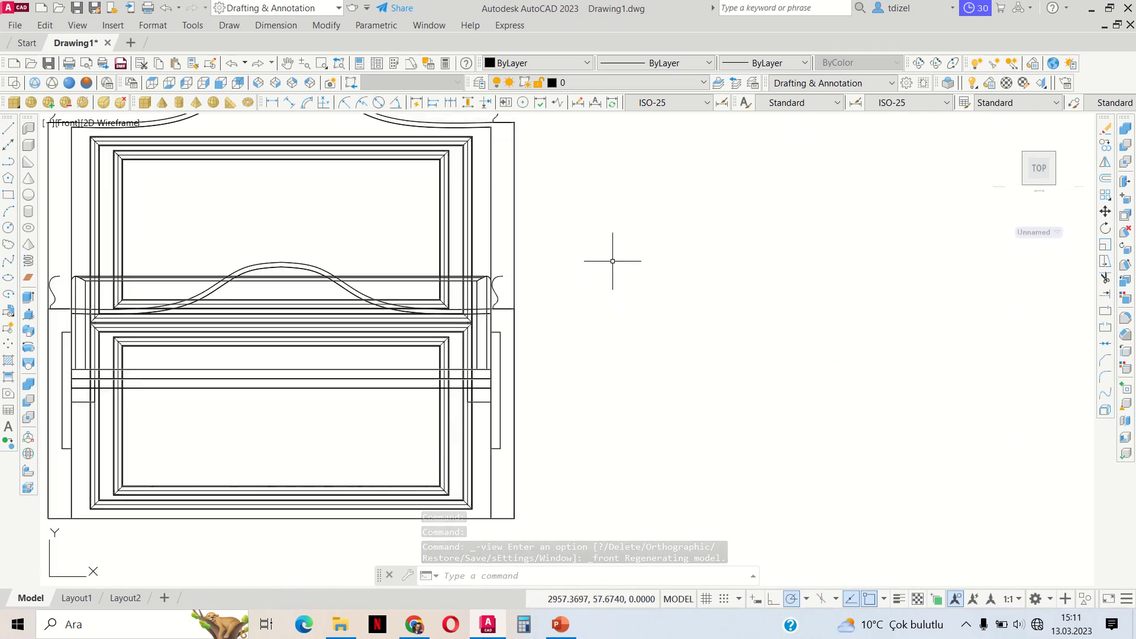
left_click(9, 127)
left_click(451, 277)
type("90")
key("Return")
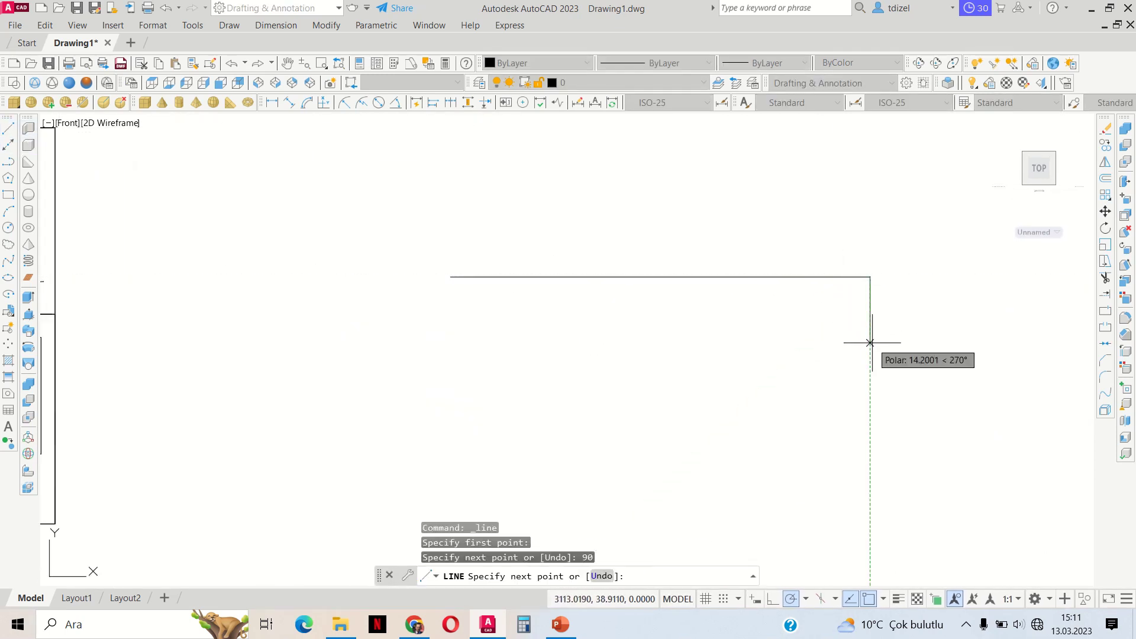
type("0")
key("Return")
key("Return")
key("Return")
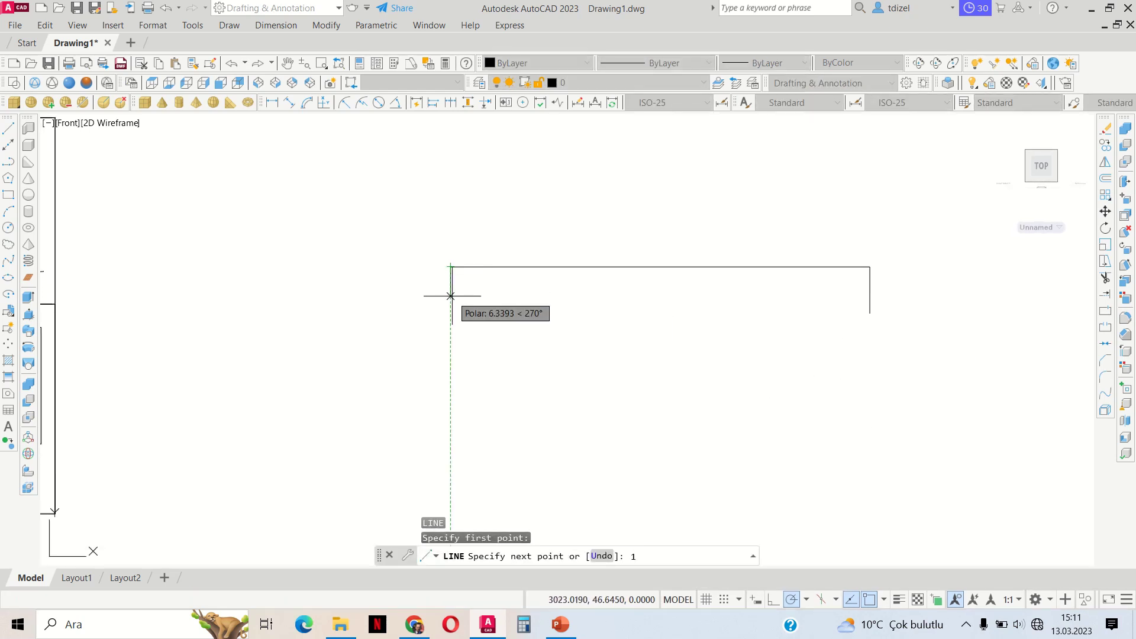
type("10")
key("Return")
key("Return")
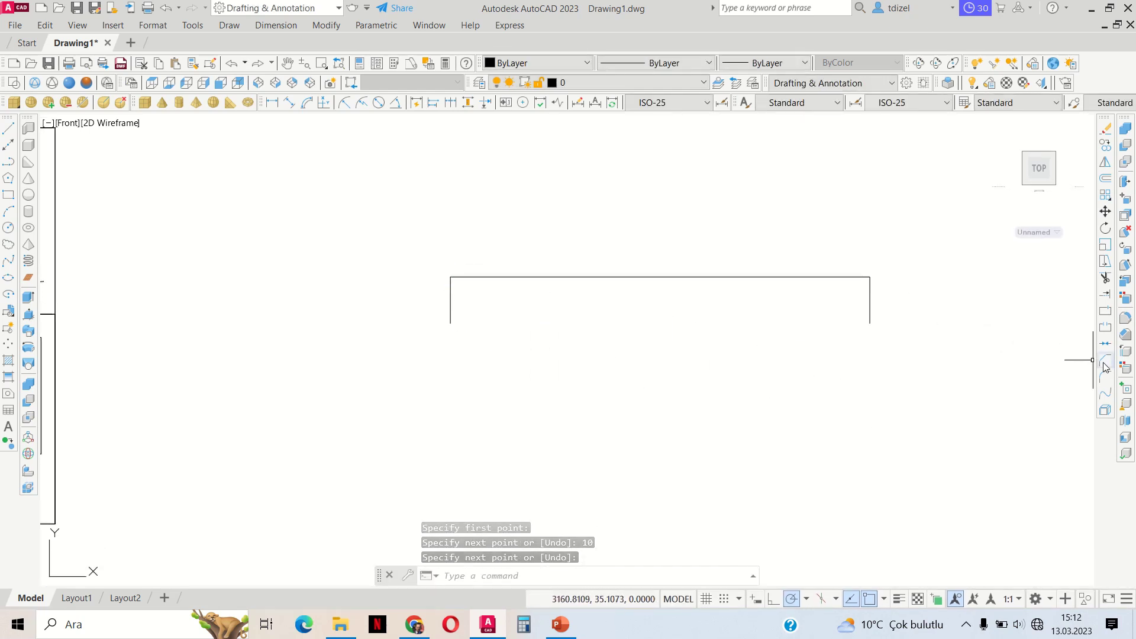
Step: Round the top corners with radius 1
left_click(1104, 364)
key("Return")
type("1")
key("Return")
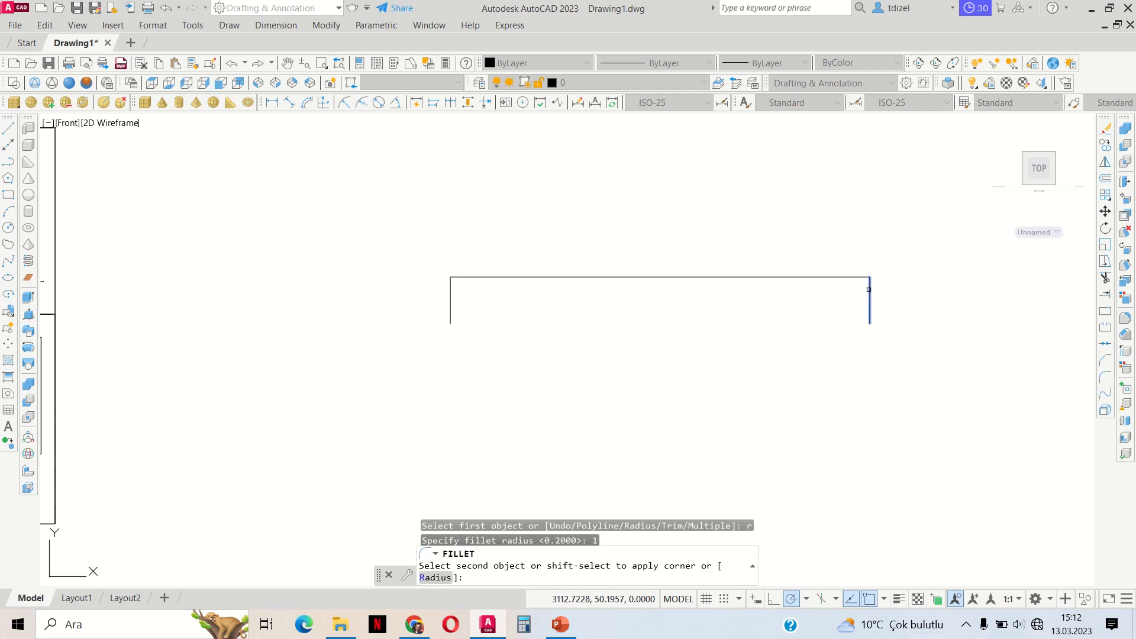
key("Return")
left_click(448, 282)
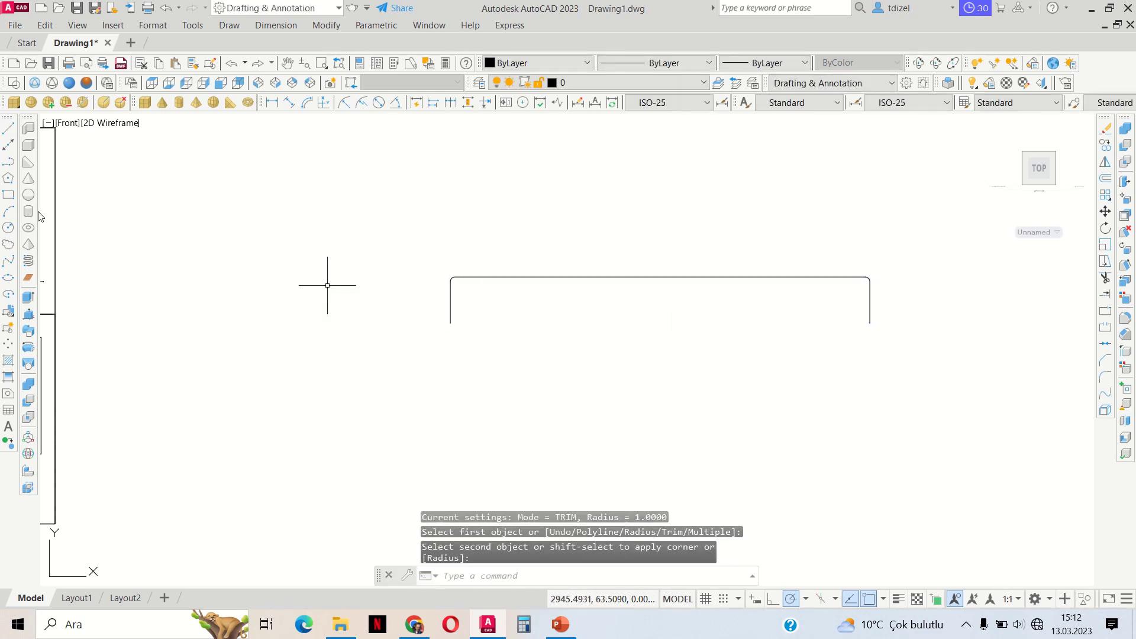
Step: Draw a spline for the right leg flaring outward and downward
left_click(8, 261)
left_click(870, 323)
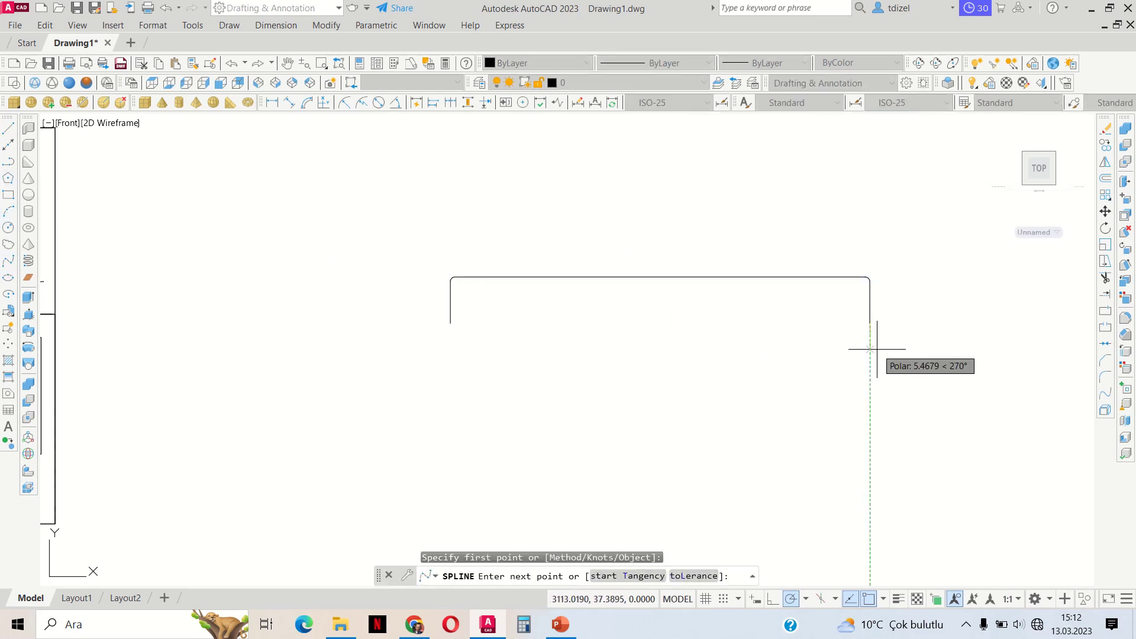
left_click(881, 342)
scroll(877, 355, "up", 2)
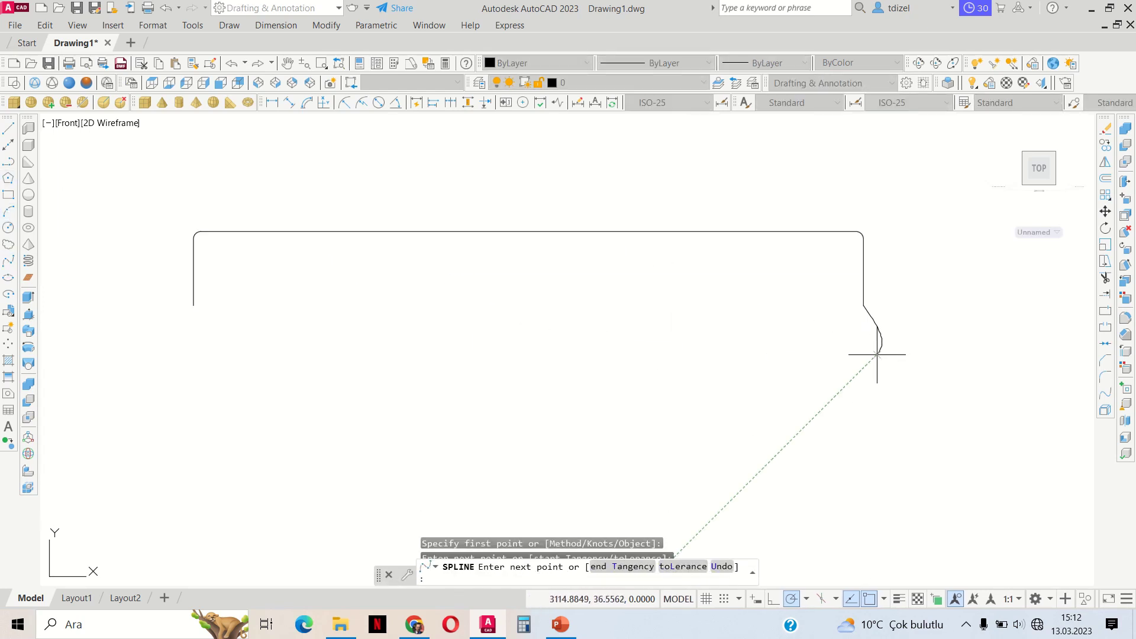
left_click(897, 410)
key("Return")
scroll(875, 296, "up", 2)
left_click(876, 296)
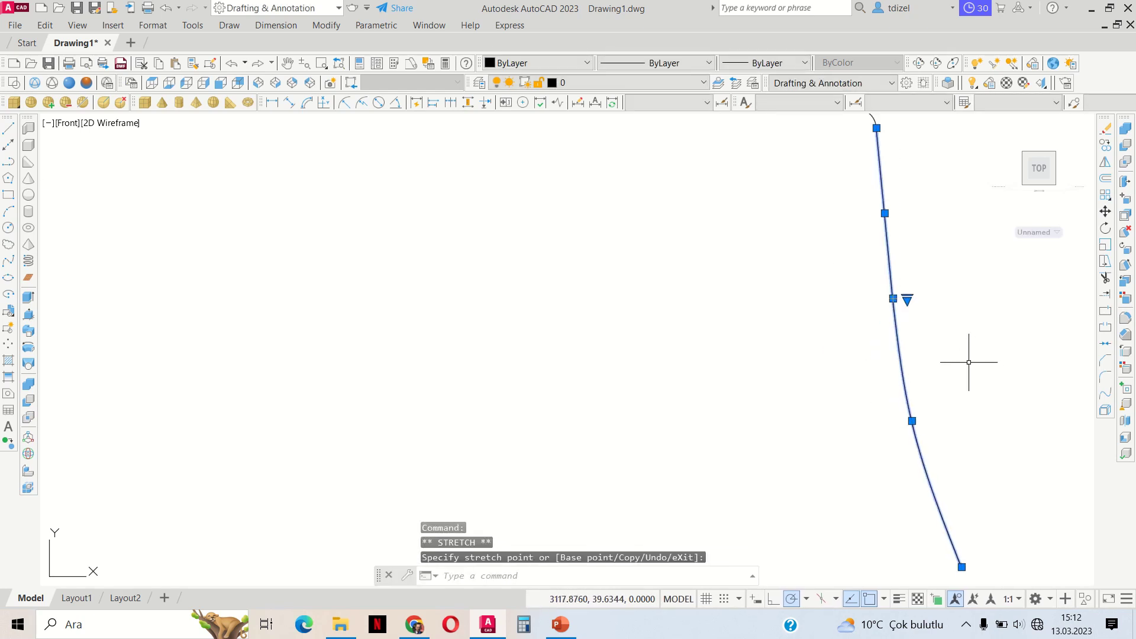
key("Escape")
Step: Erase the left line and mirror the curved leg across the top's centre
left_click(264, 317)
key("Delete")
left_click(990, 401)
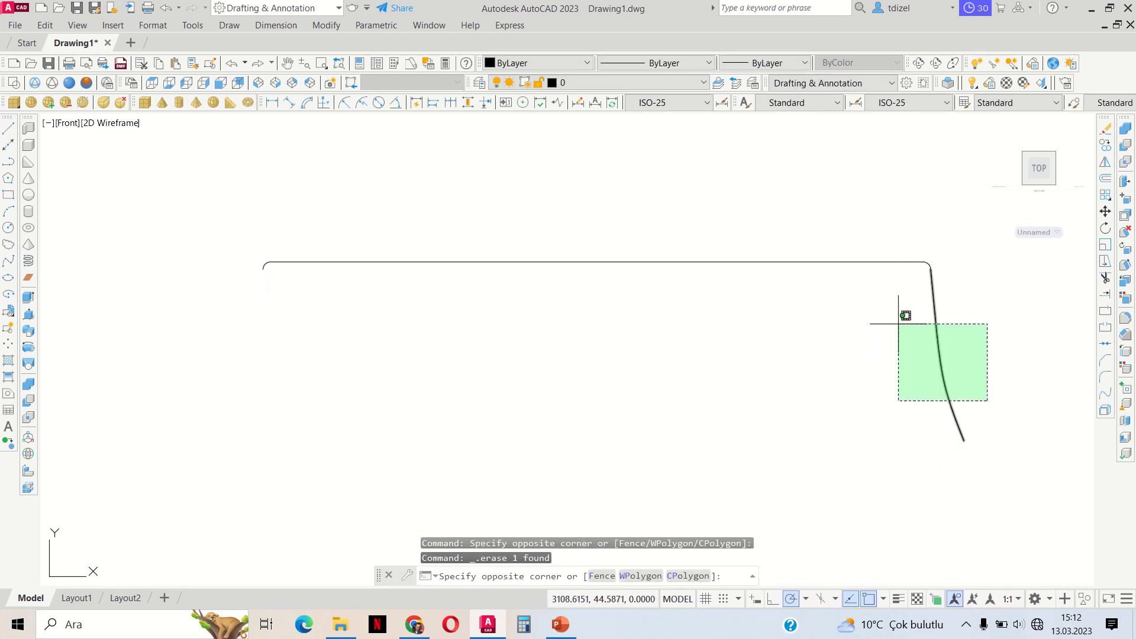
left_click(906, 317)
left_click(1106, 178)
left_click(595, 373)
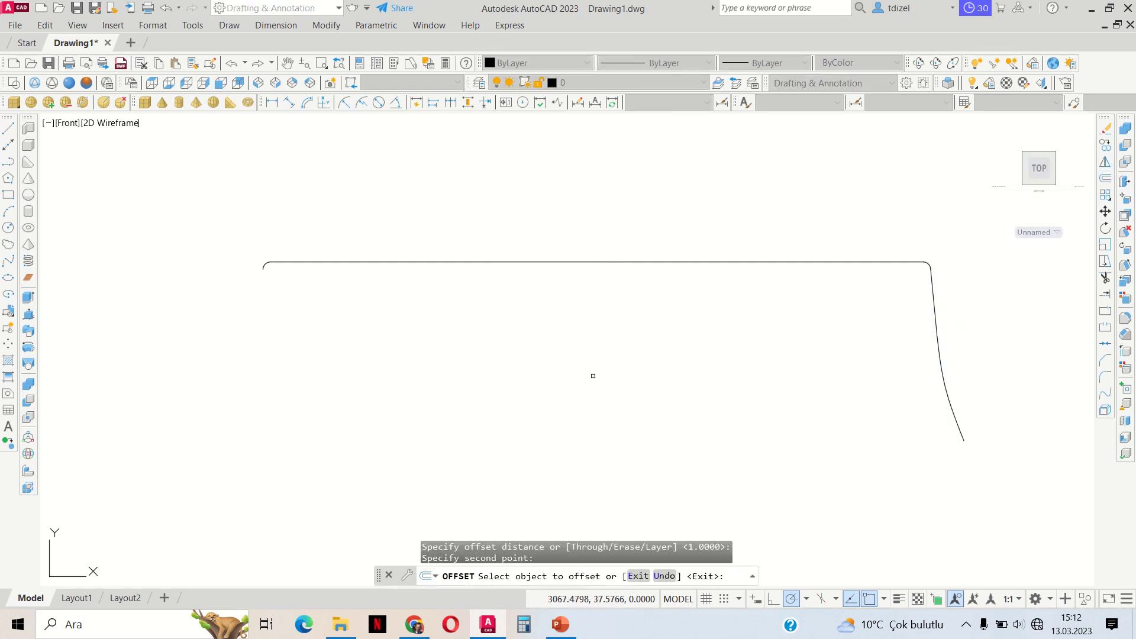
key("Escape")
left_click(929, 363)
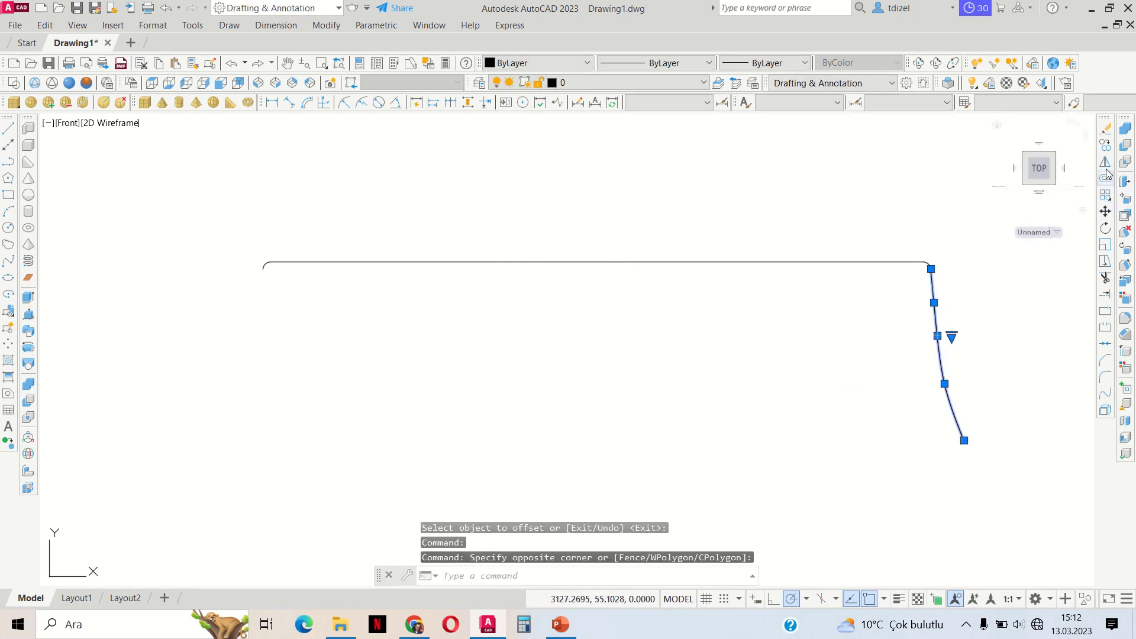
left_click(1105, 161)
left_click(597, 291)
key("Return")
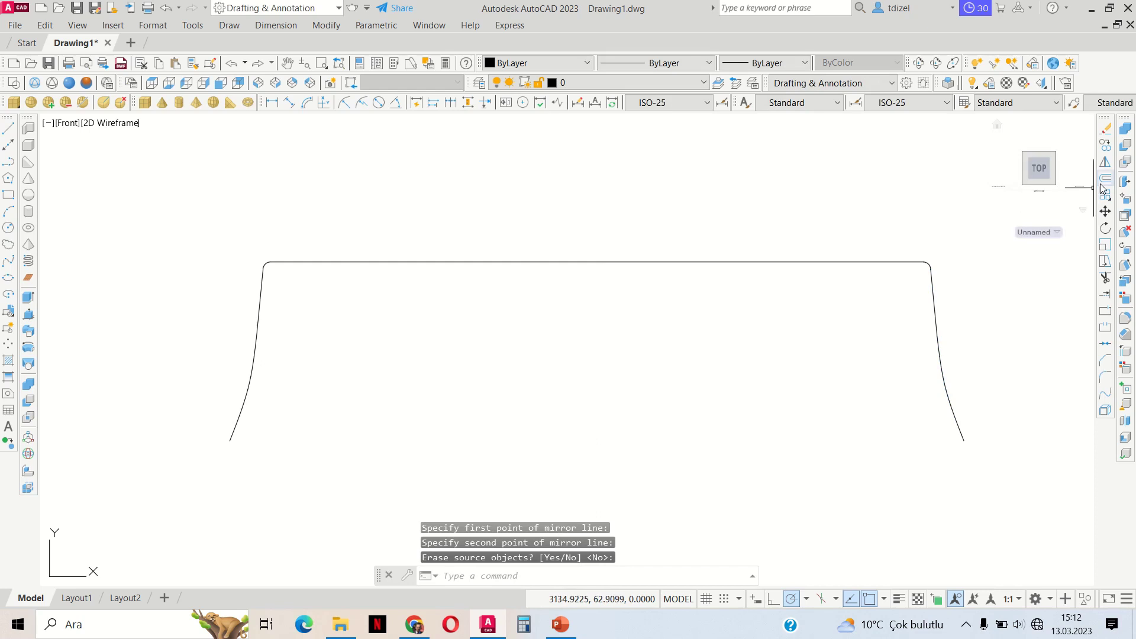
left_click(1106, 179)
type("1")
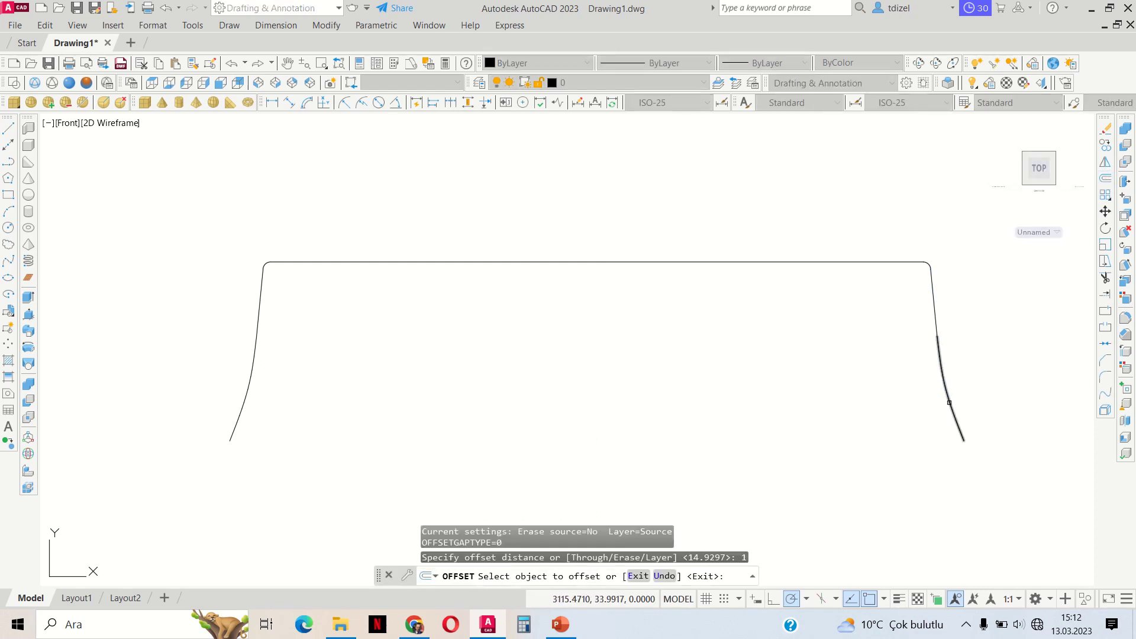
Step: Offset the right curve, top line, top-left corner and left curve outward by 1 unit
left_click(942, 367)
left_click(936, 278)
left_click(909, 261)
left_click(652, 251)
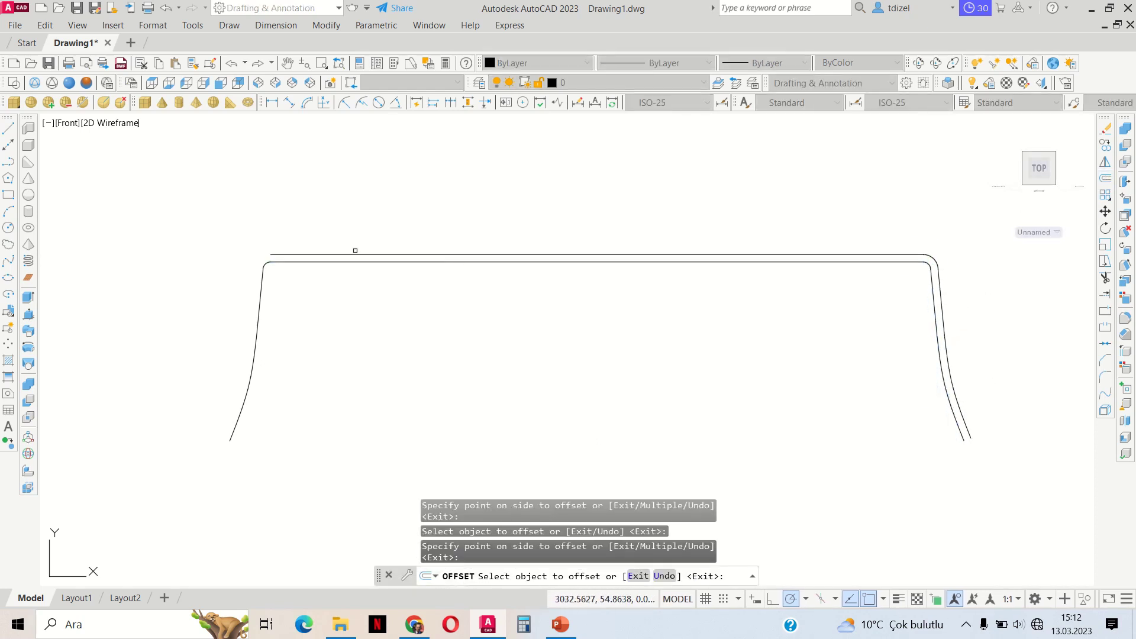
left_click(266, 265)
left_click(255, 258)
left_click(252, 367)
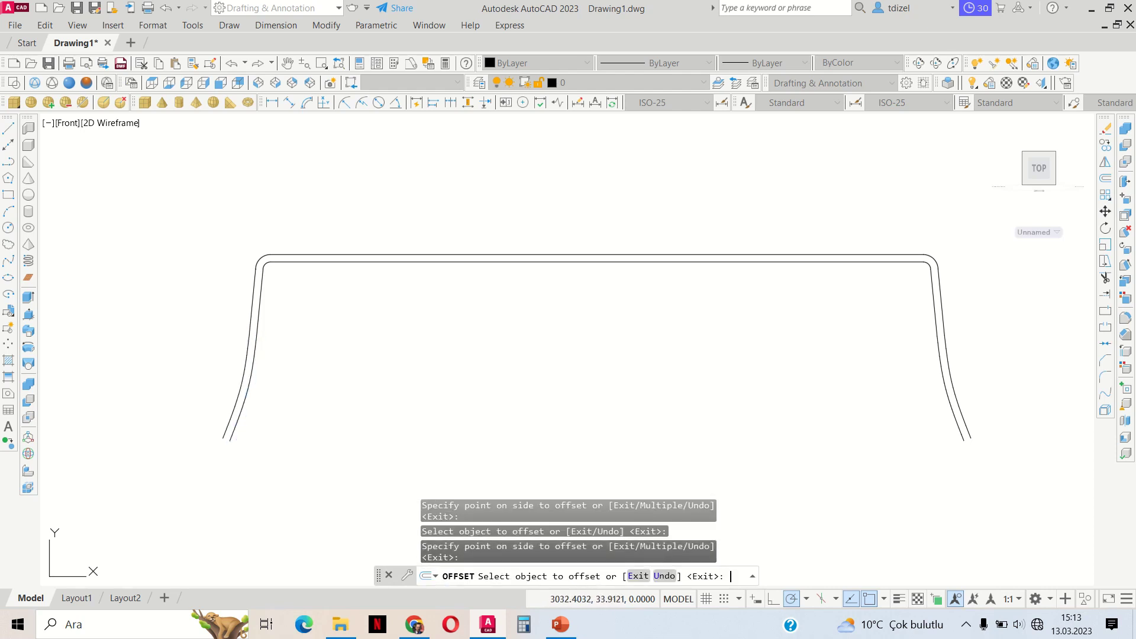
key("Return")
Step: Draw a line closing the bottom of the profile's leg
key("Return")
type("l")
key("Return")
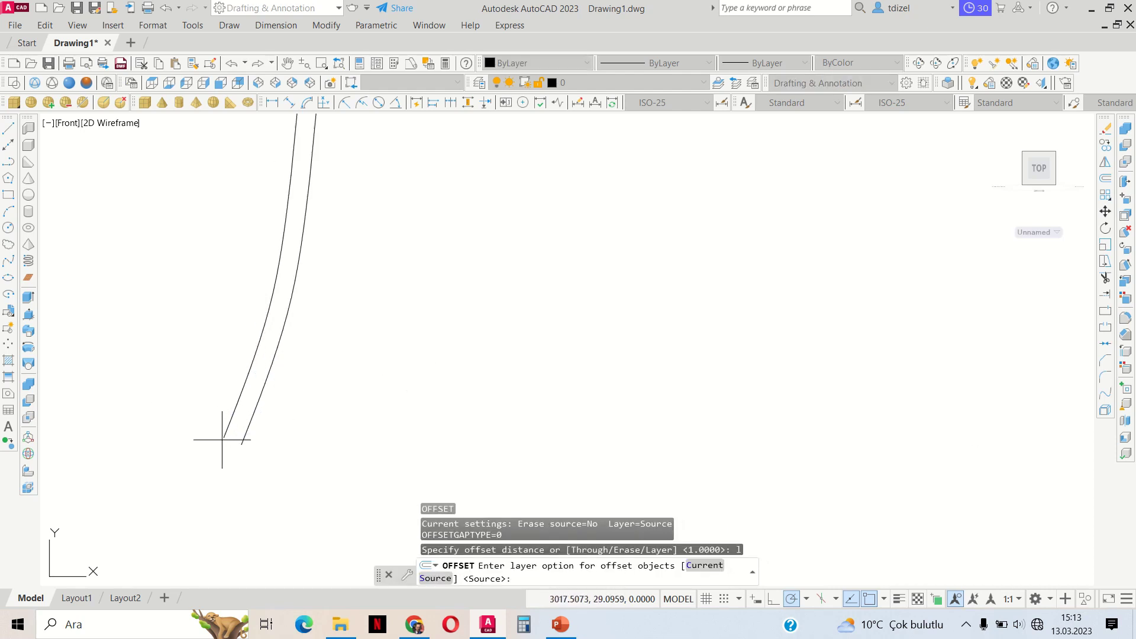
key("Escape")
scroll(222, 440, "down", 3)
type("l")
key("Return")
left_click(237, 459)
scroll(228, 452, "up", 3)
scroll(238, 440, "down", 3)
scroll(868, 446, "up", 3)
key("Escape")
key("Return")
left_click(880, 436)
key("Escape")
Step: Trim away the leftover short line inside the profile
scroll(862, 406, "down", 3)
scroll(825, 279, "up", 3)
left_click(817, 296)
left_click(1009, 263)
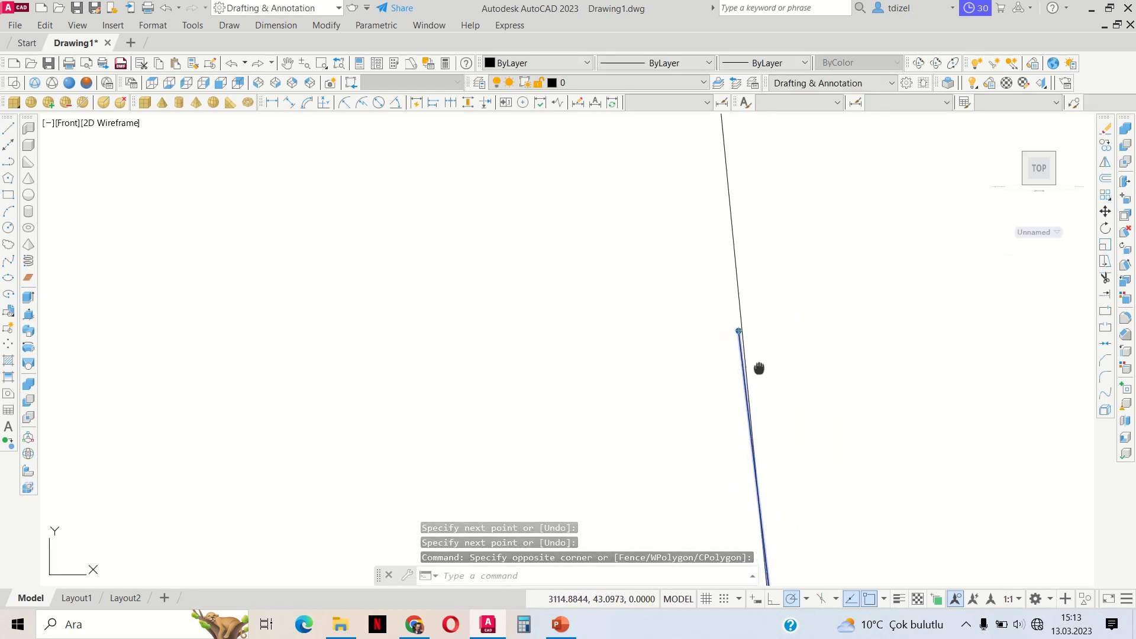
key("Escape")
key("Return")
left_click(751, 335)
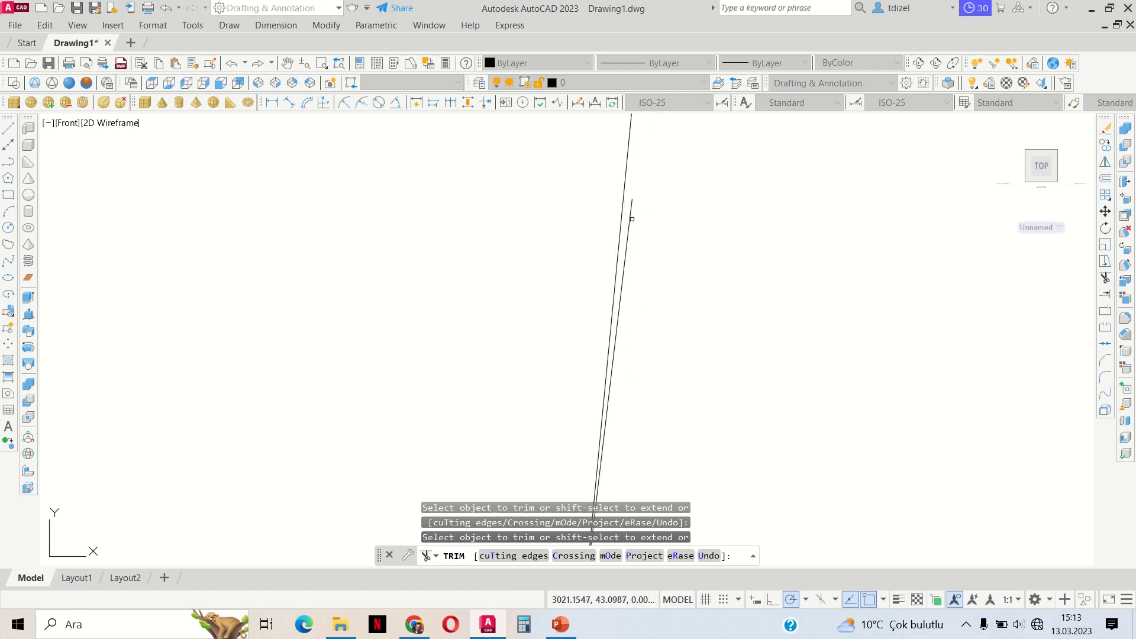
scroll(677, 250, "down", 5)
middle_click_drag(677, 250, 521, 266)
key("Escape")
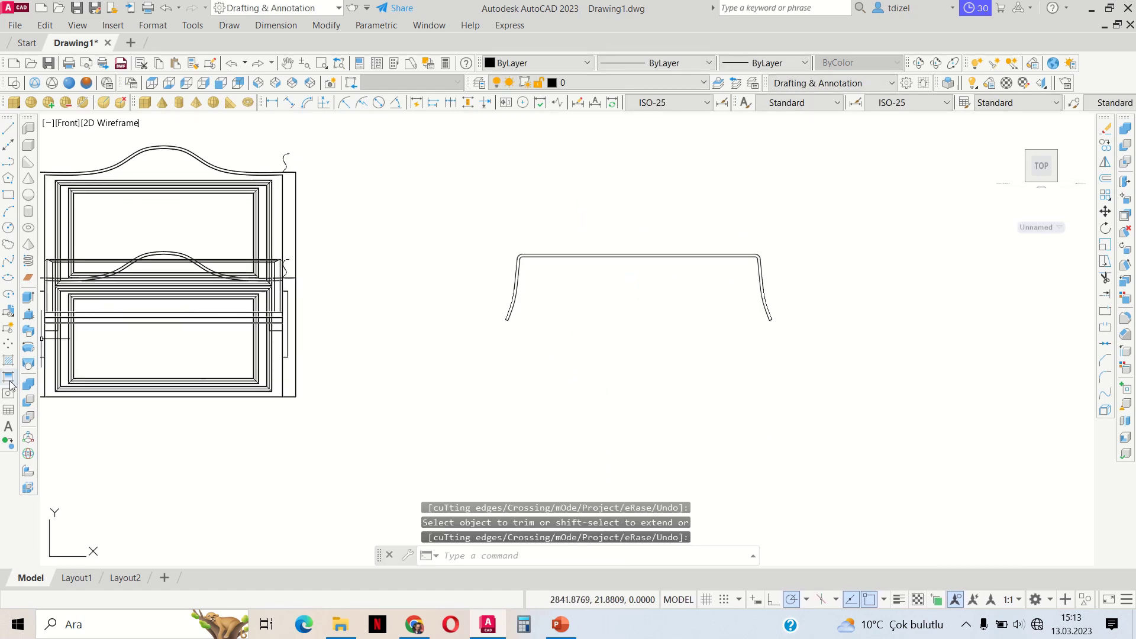
Step: Try converting the profile to a region using a window selection
left_click(9, 393)
left_click(842, 403)
left_click(451, 183)
key("Return")
scroll(516, 269, "up", 5)
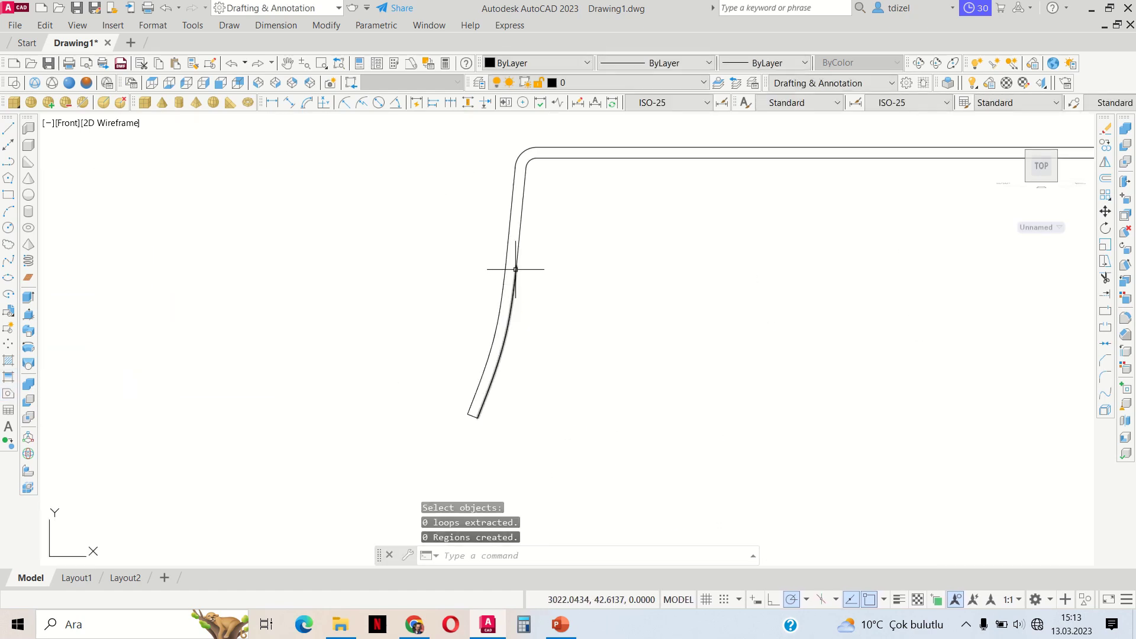
scroll(505, 269, "up", 2)
scroll(507, 254, "up", 4)
scroll(507, 287, "down", 4)
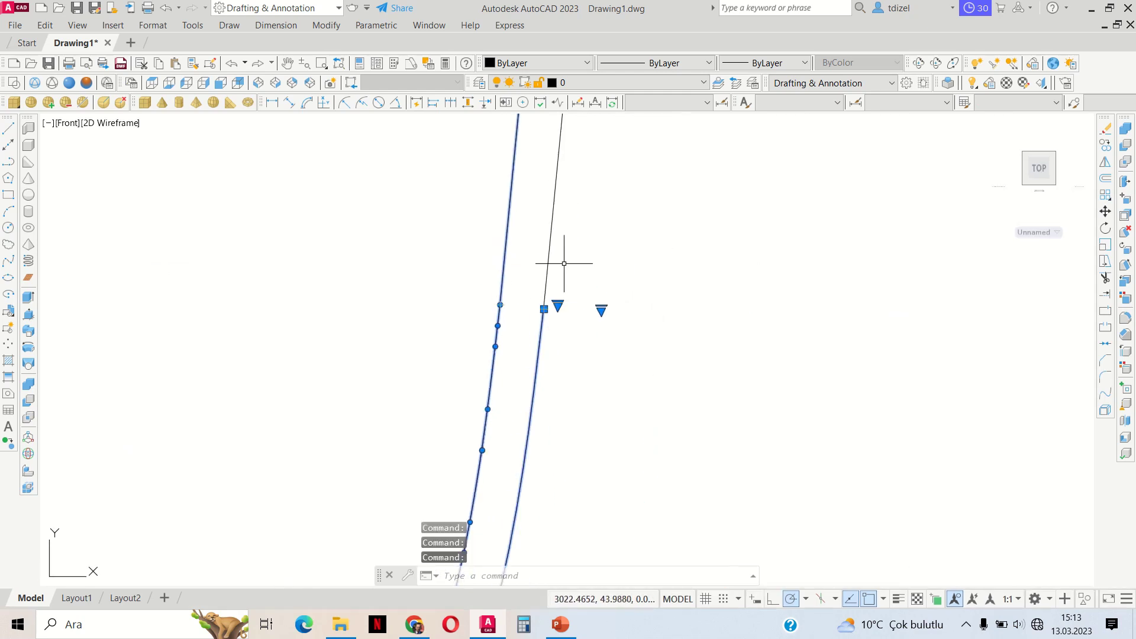
scroll(586, 291, "up", 4)
scroll(556, 243, "up", 3)
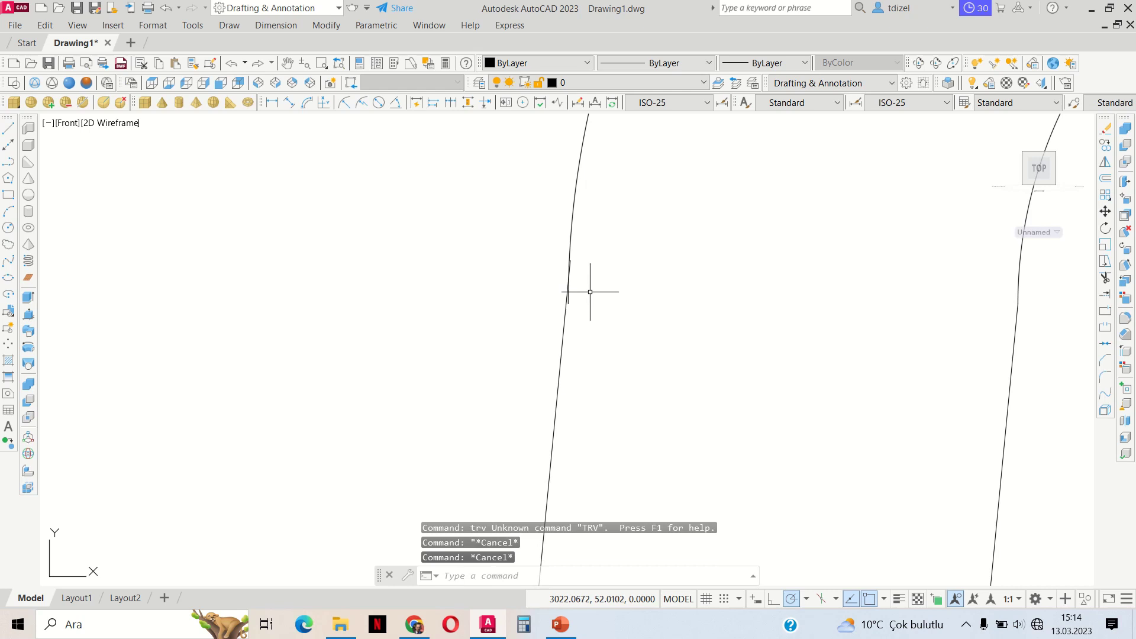
Step: Trim the short stray leg segment off the profile
type("tr")
key("Return")
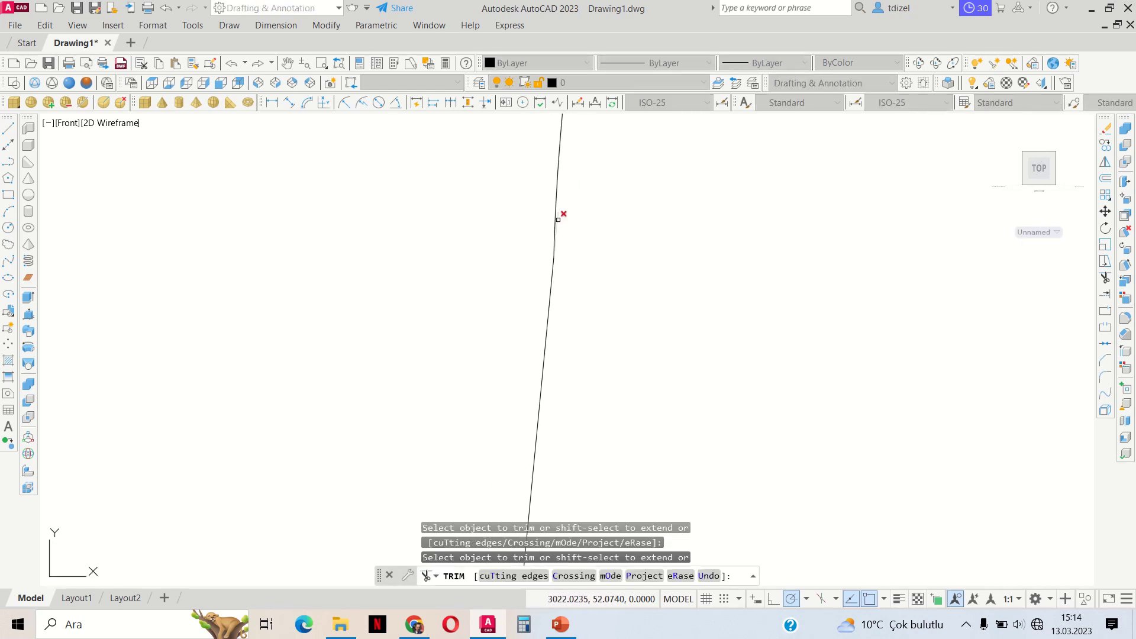
scroll(956, 257, "down", 5)
scroll(743, 274, "up", 4)
scroll(788, 296, "up", 3)
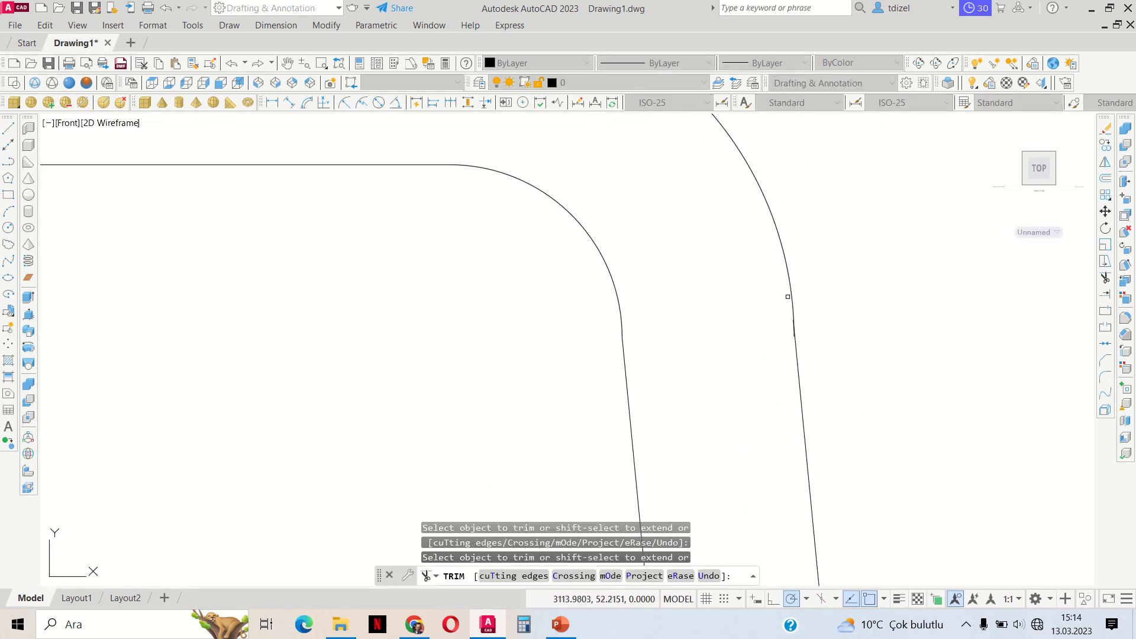
left_click(776, 254)
key("Return")
Step: Make the trimmed outline one region with a crossing window, then view it in SW Isometric
scroll(767, 271, "down", 5)
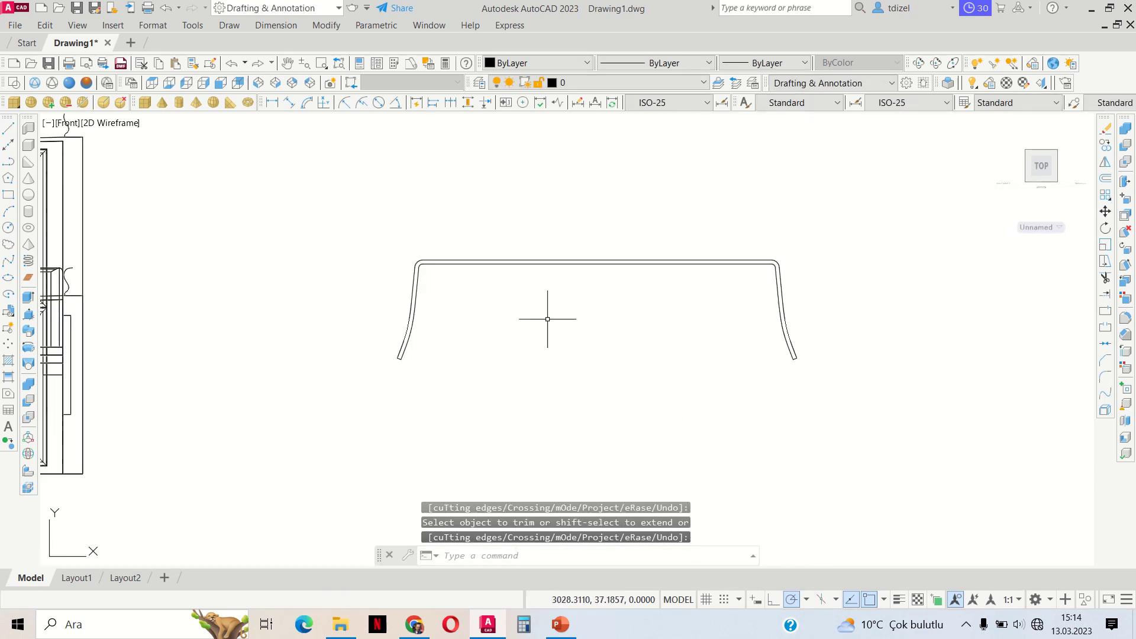
left_click(8, 395)
left_click(860, 416)
left_click(435, 256)
key("Return")
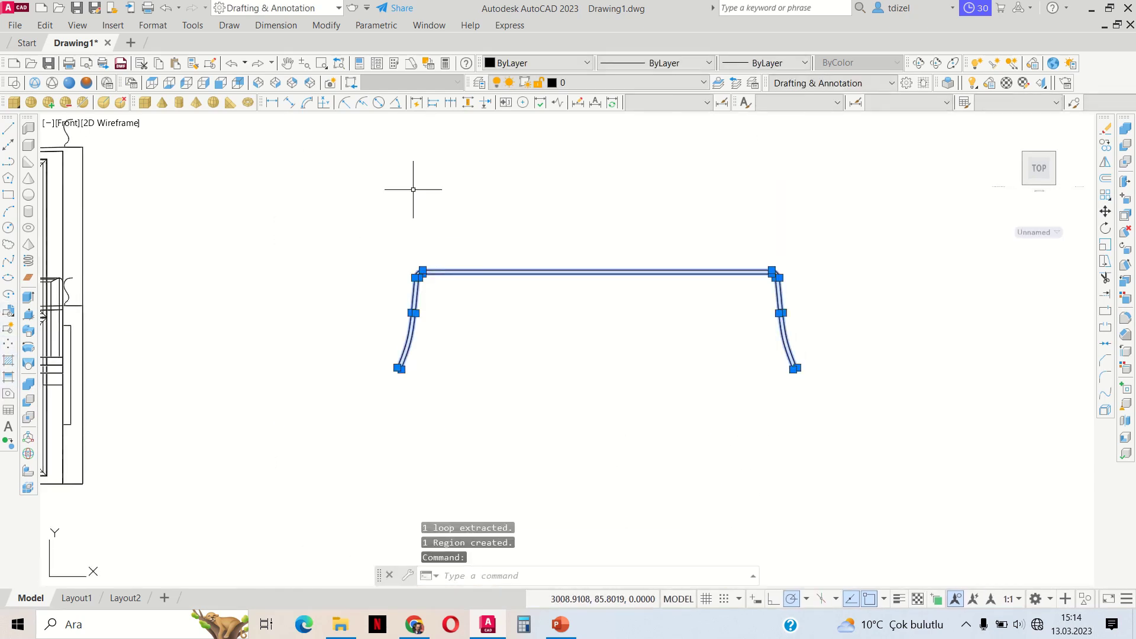
left_click(259, 82)
left_click(862, 470)
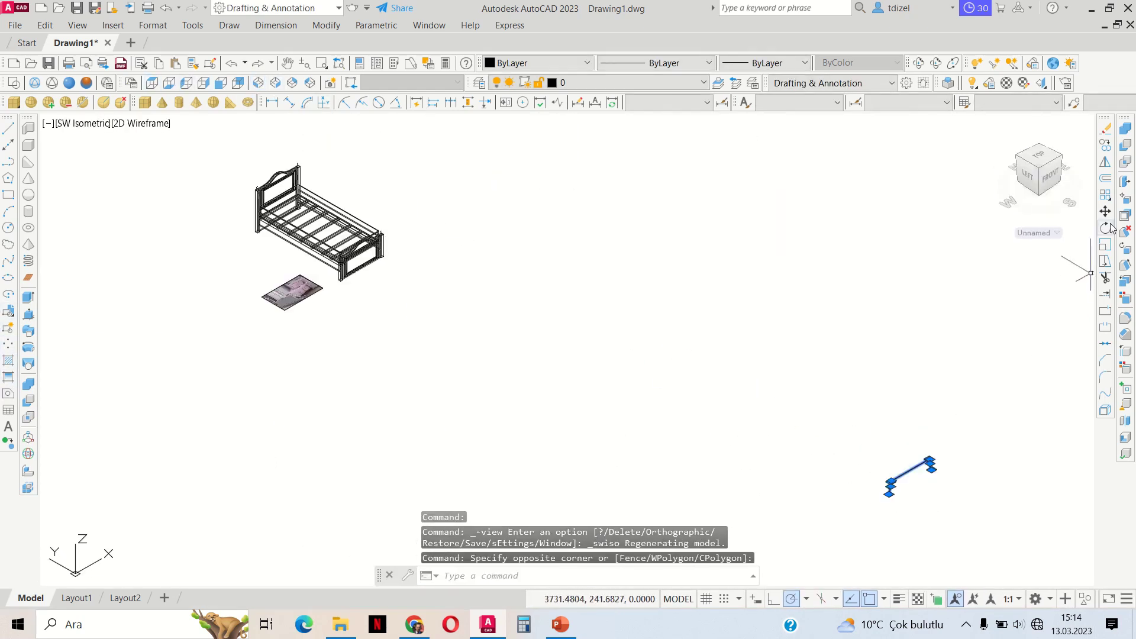
Step: Extrude the region 60 units, then undo the extrusion
left_click(10, 293)
scroll(876, 488, "up", 3)
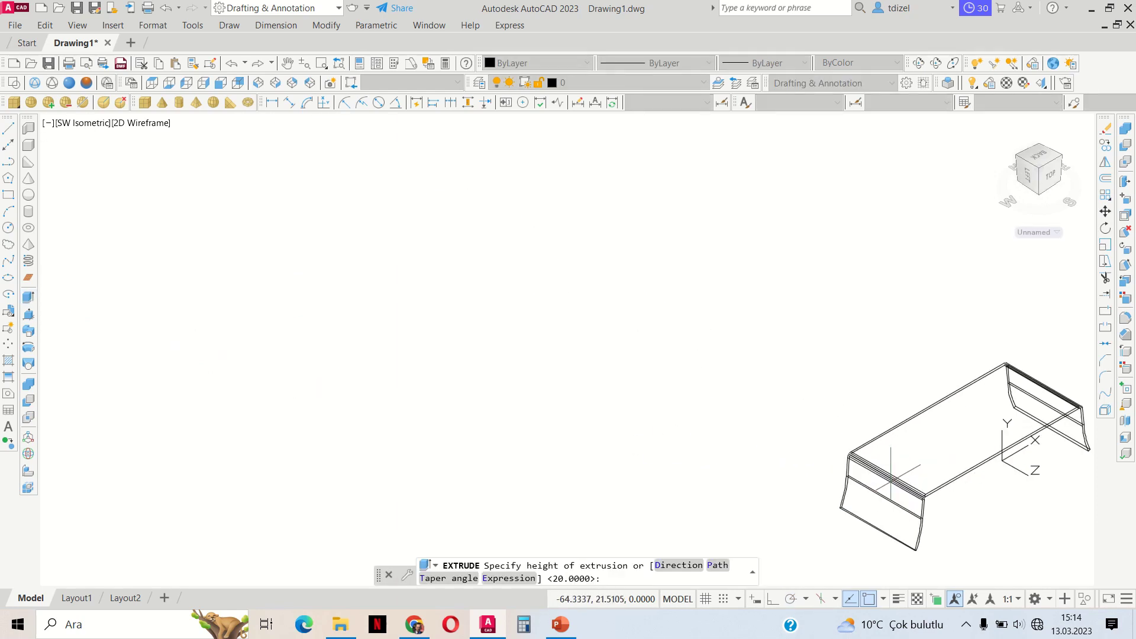
scroll(680, 380, "up", 4)
type("60")
key("Return")
scroll(925, 418, "down", 5)
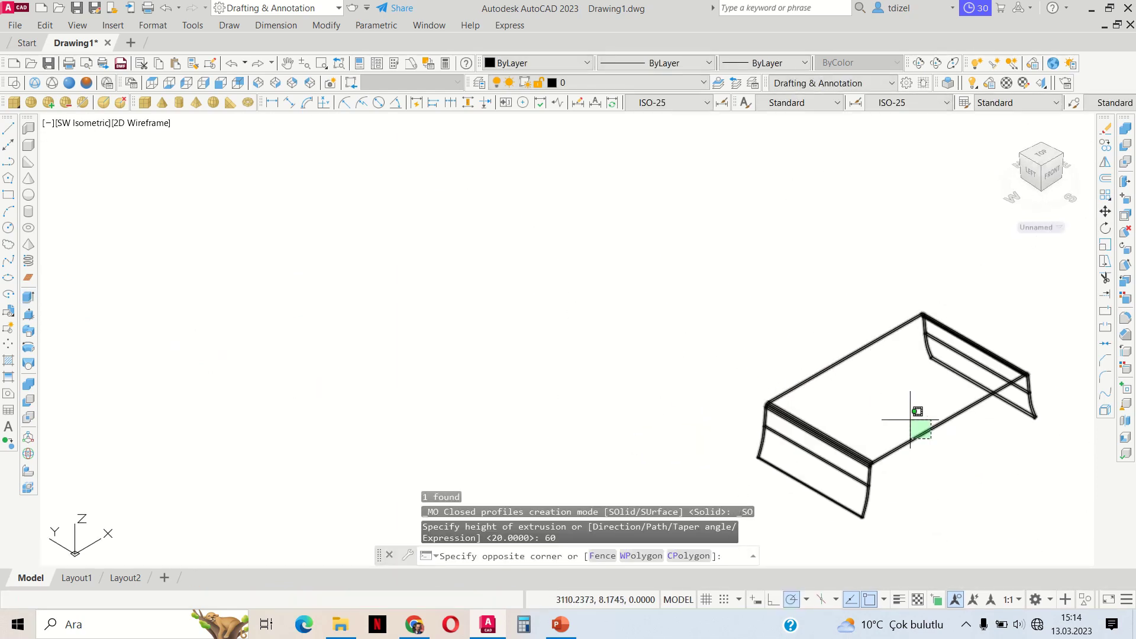
left_click(231, 63)
Step: Move the curved profile from its corner to a new spot near the bed
left_click(911, 472)
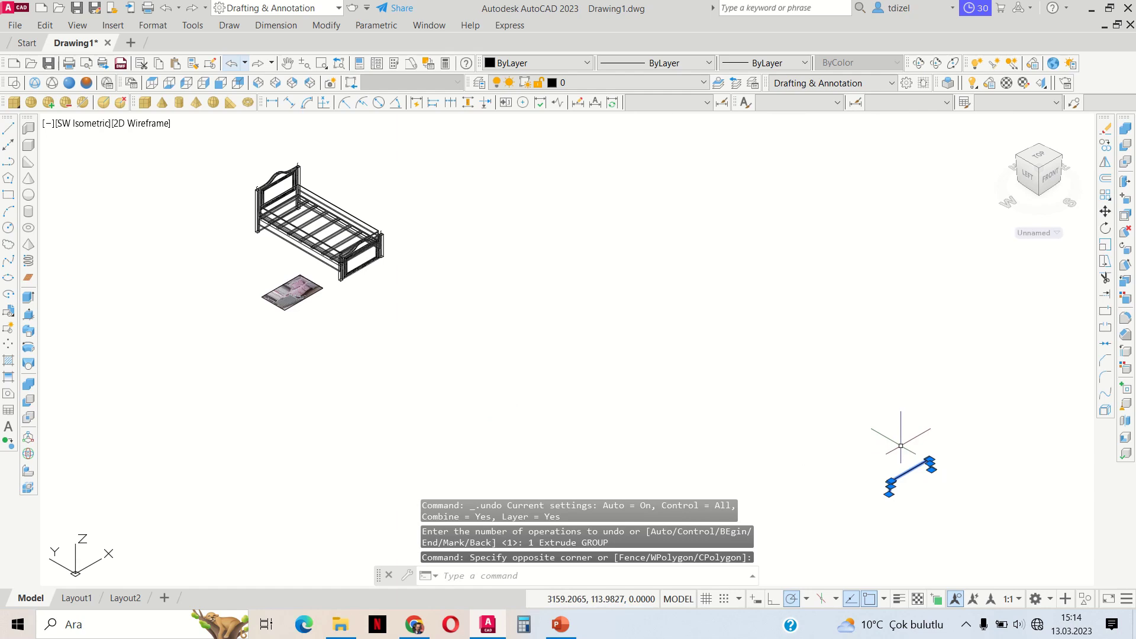
left_click(1106, 211)
left_click(930, 461)
scroll(718, 332, "up", 2)
scroll(718, 332, "up", 2)
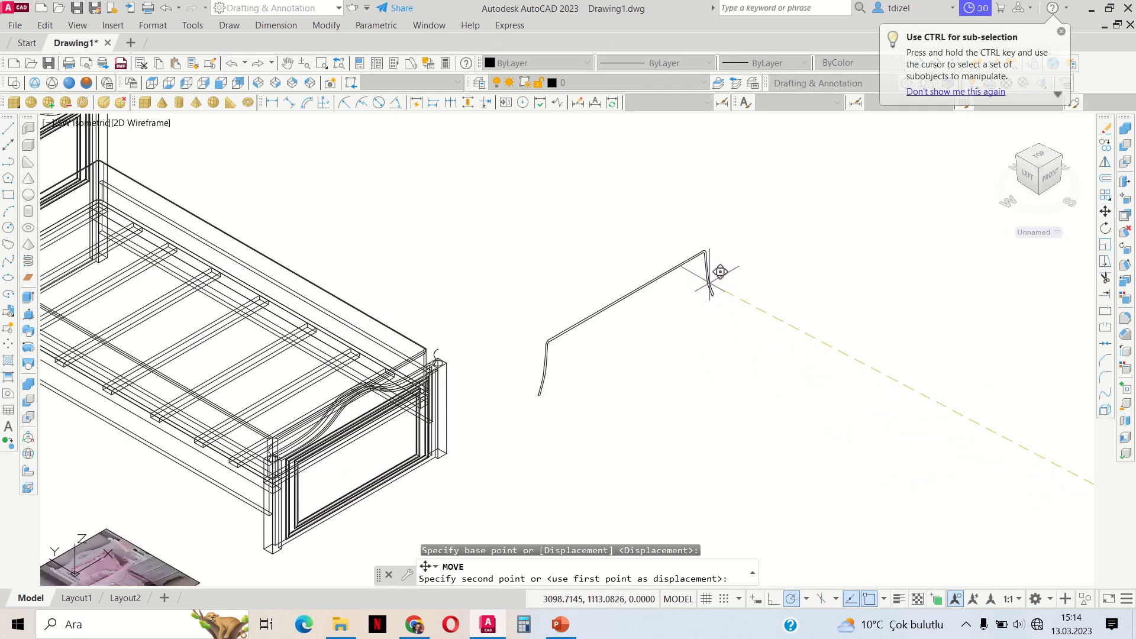
left_click(716, 272)
left_click(533, 223)
Step: Extrude the profile 40 units into a solid throw
type("ext")
key("Return")
mouse_move(532, 223)
middle_mouse_down("shift")
mouse_move(532, 278)
mouse_move(643, 323)
middle_mouse_up("shift")
type("40")
key("Return")
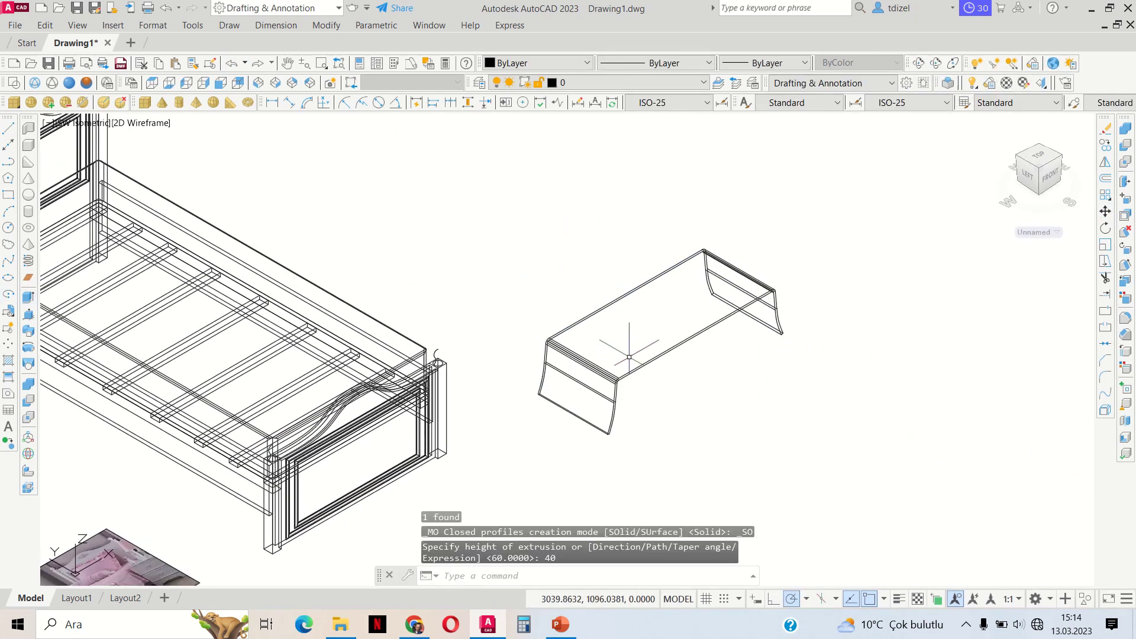
left_click(642, 323)
left_click(897, 323)
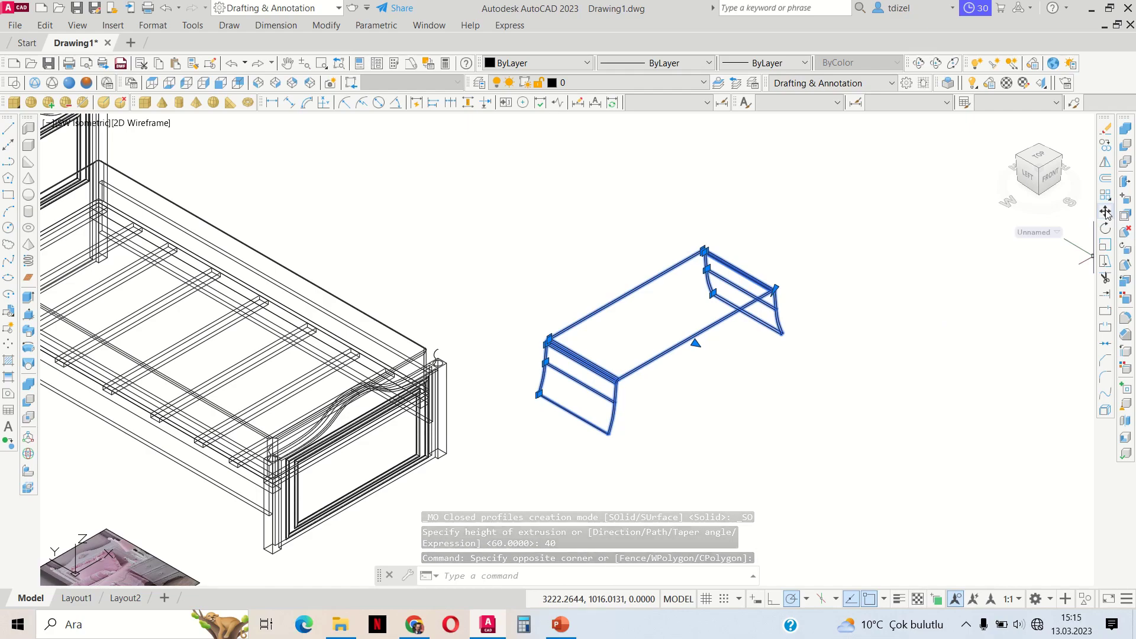
Step: Move the extruded throw onto the bed's foot end
left_click(1106, 211)
scroll(702, 315, "up", 3)
scroll(705, 286, "down", 2)
left_click(705, 286)
scroll(502, 276, "up", 3)
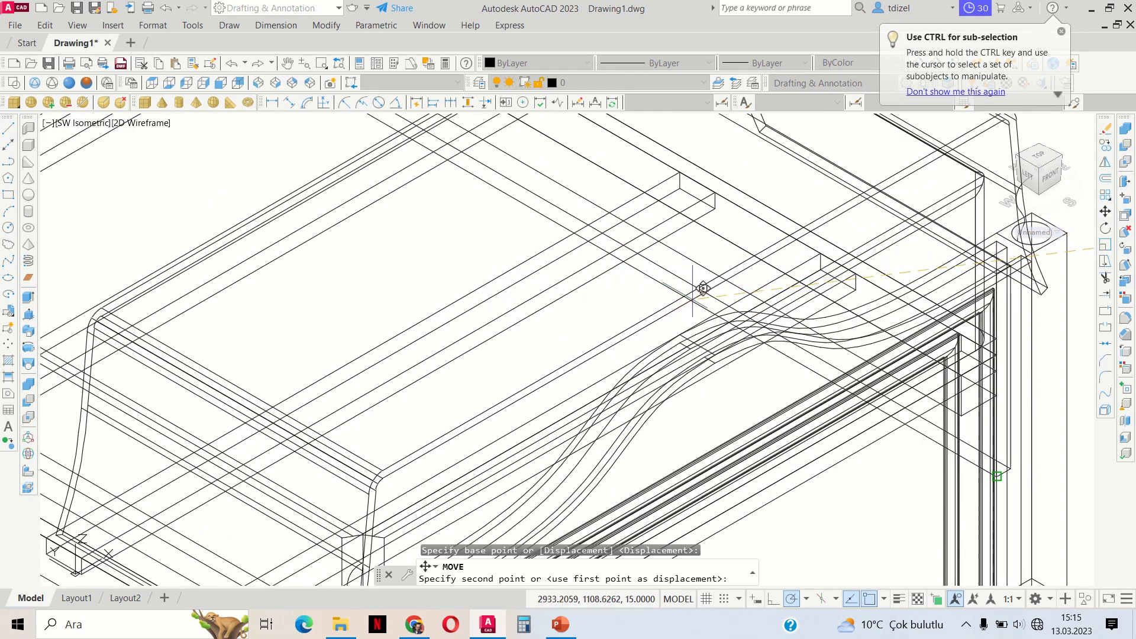
scroll(774, 297, "up", 2)
scroll(728, 322, "up", 2)
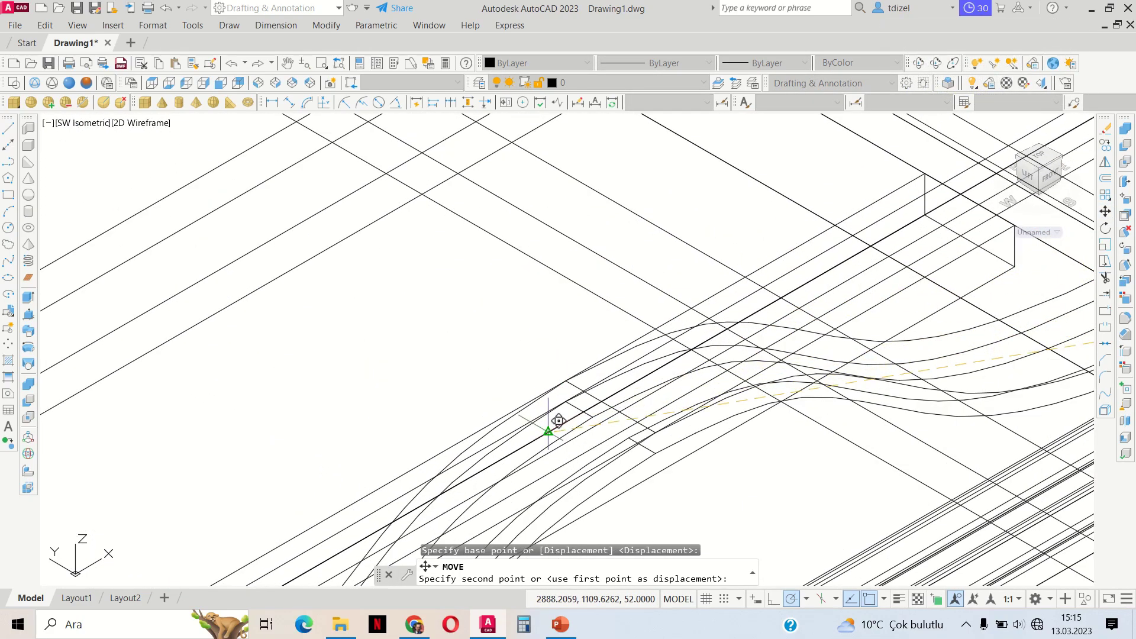
left_click(558, 425)
scroll(558, 425, "down", 3)
Step: Shade the view Conceptual, open the Materials Browser, then switch to Realistic
left_click(87, 83)
scroll(508, 367, "down", 1)
scroll(563, 431, "down", 3)
scroll(536, 392, "up", 2)
scroll(535, 392, "up", 2)
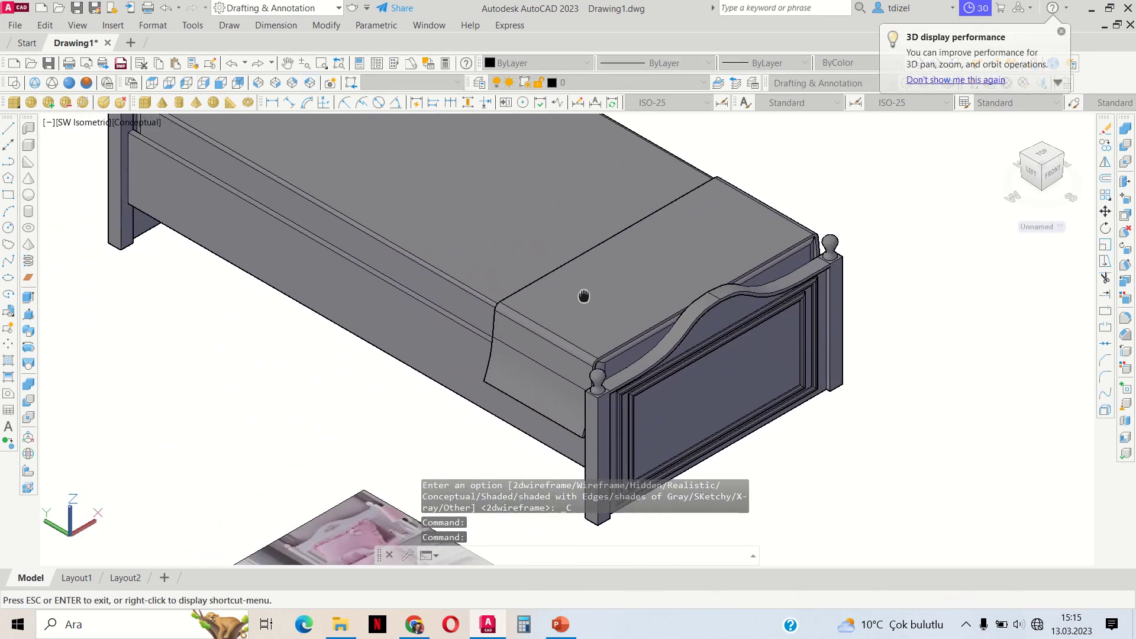
left_click(1002, 84)
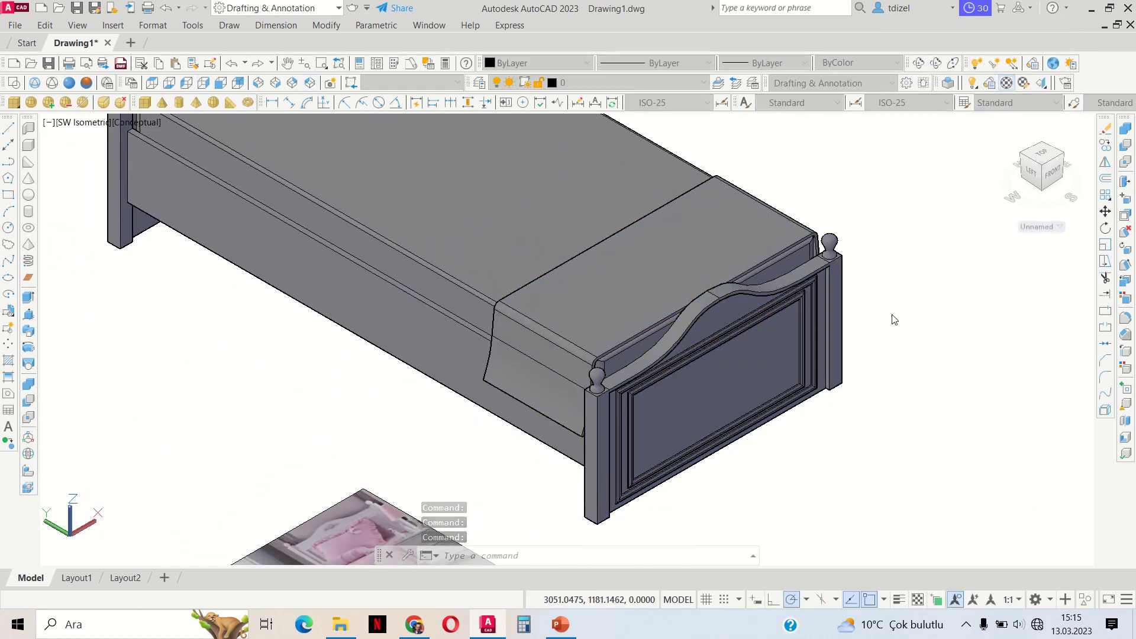
scroll(686, 251, "down", 3)
left_click(69, 84)
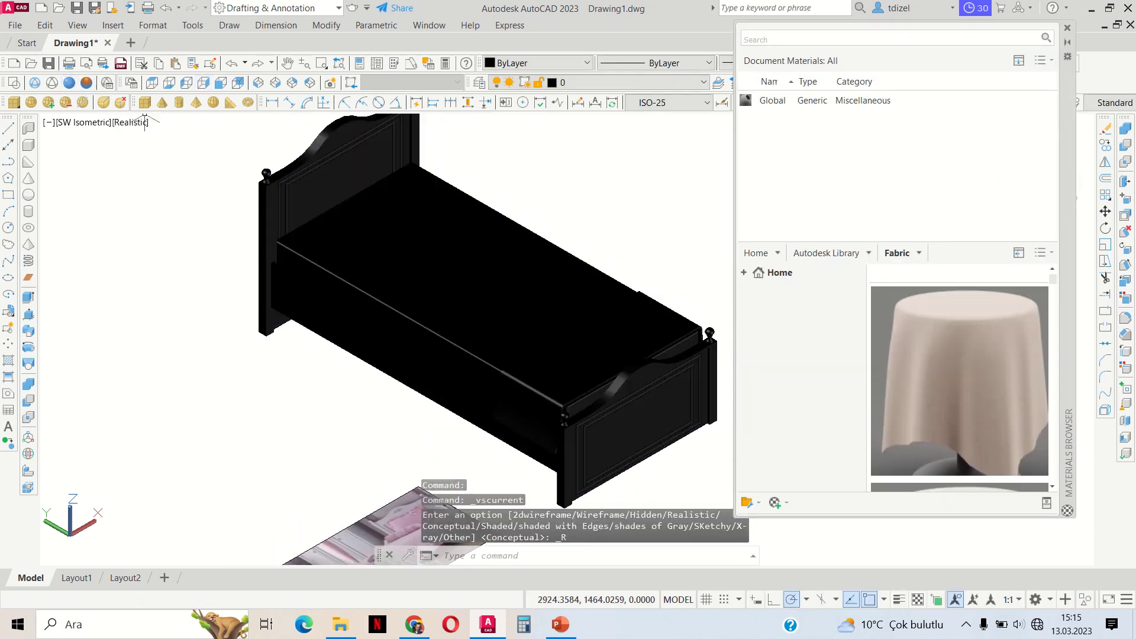
Step: Erase the floor image and scale the whole bed by 10
scroll(627, 385, "down", 3)
left_click(451, 355)
left_click(536, 411)
key("Delete")
left_click(667, 377)
left_click(596, 363)
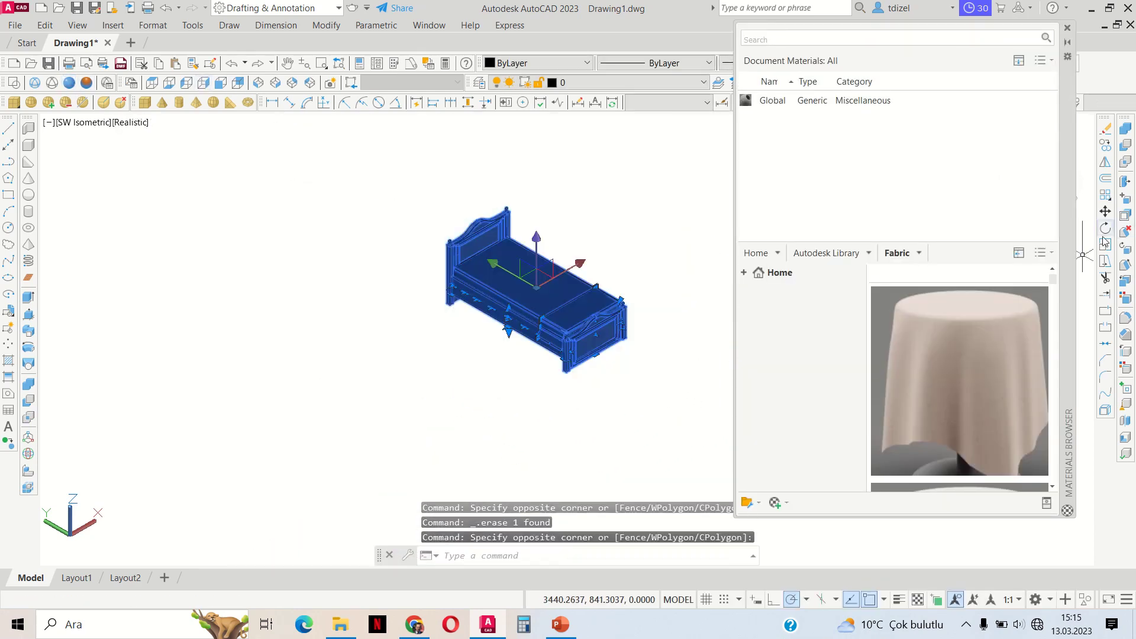
type("sc")
key("Return")
key("Return")
scroll(609, 399, "down", 3)
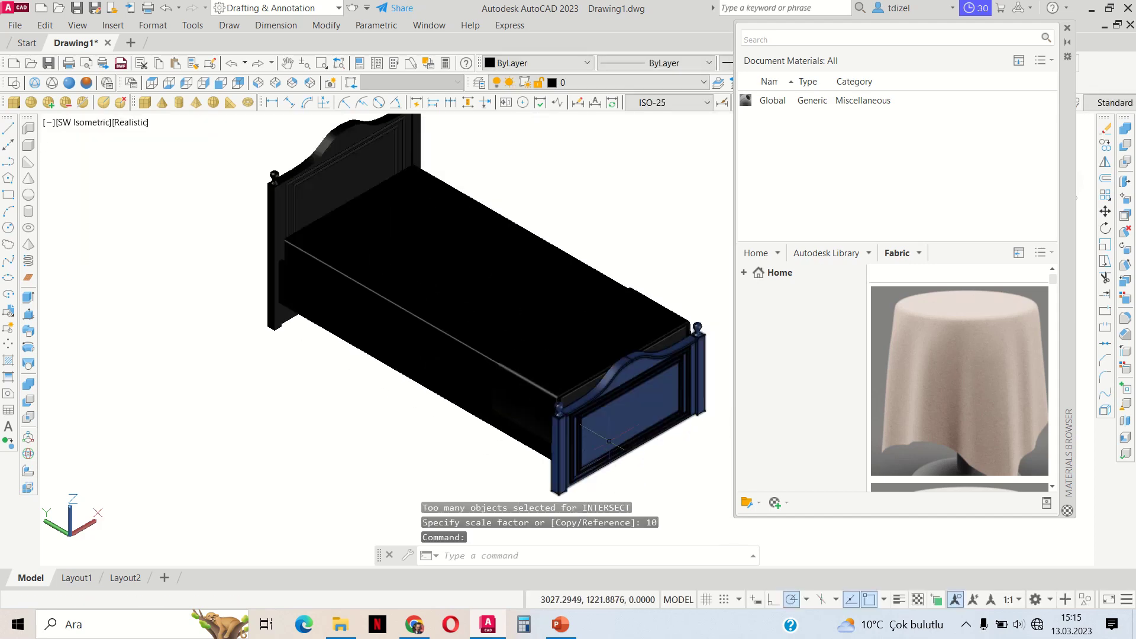
scroll(532, 326, "up", 3)
Step: Apply grey Lacquer finish to the footboard, side rails and headboard
left_click(744, 272)
left_click(809, 392)
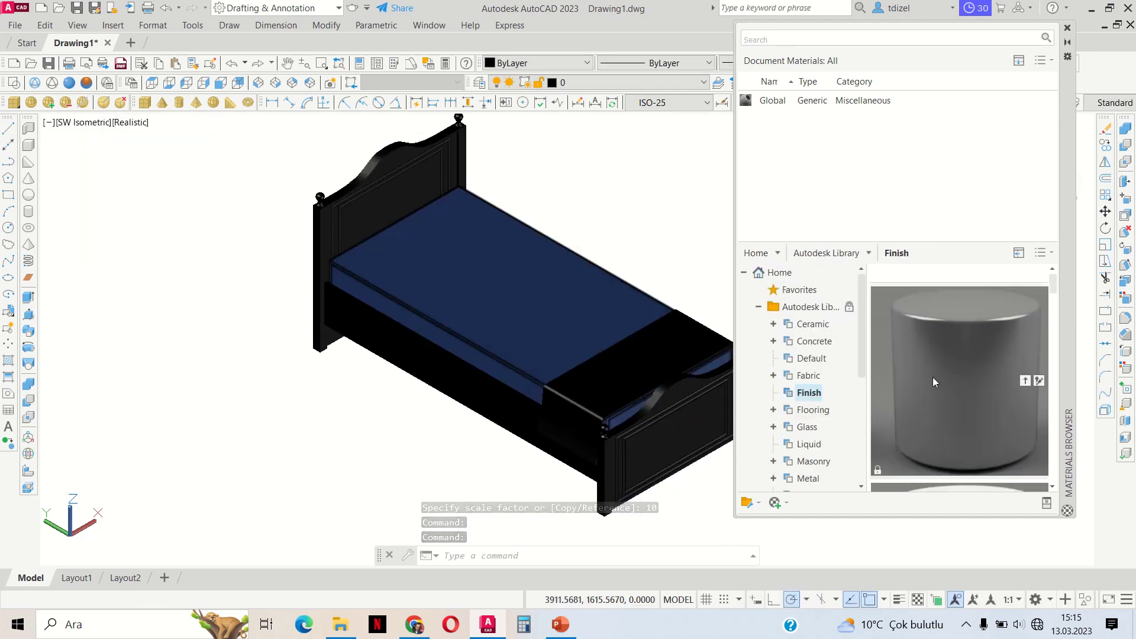
left_click_drag(945, 386, 663, 450)
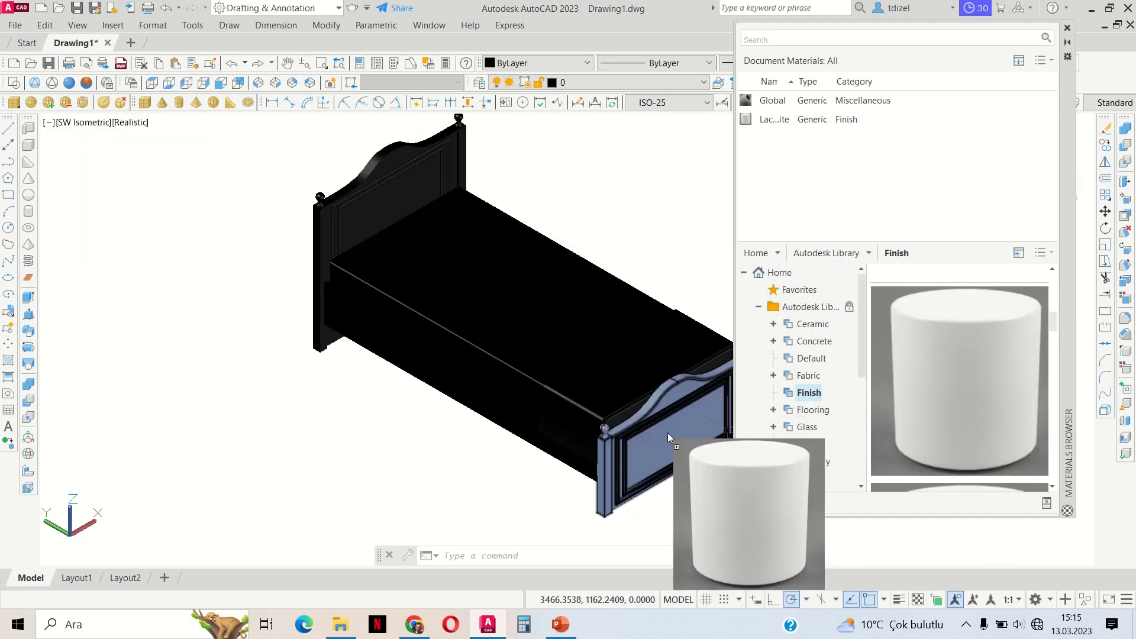
left_click_drag(947, 415, 549, 420)
left_click_drag(947, 385, 497, 395)
left_click_drag(947, 384, 382, 189)
middle_click_drag(473, 325, 539, 408, "shift")
left_click_drag(961, 363, 667, 372)
Step: Give the mattress brown fabric and the throw red plaid, then close the Materials Browser
left_click(809, 376)
left_click_drag(959, 378, 618, 334)
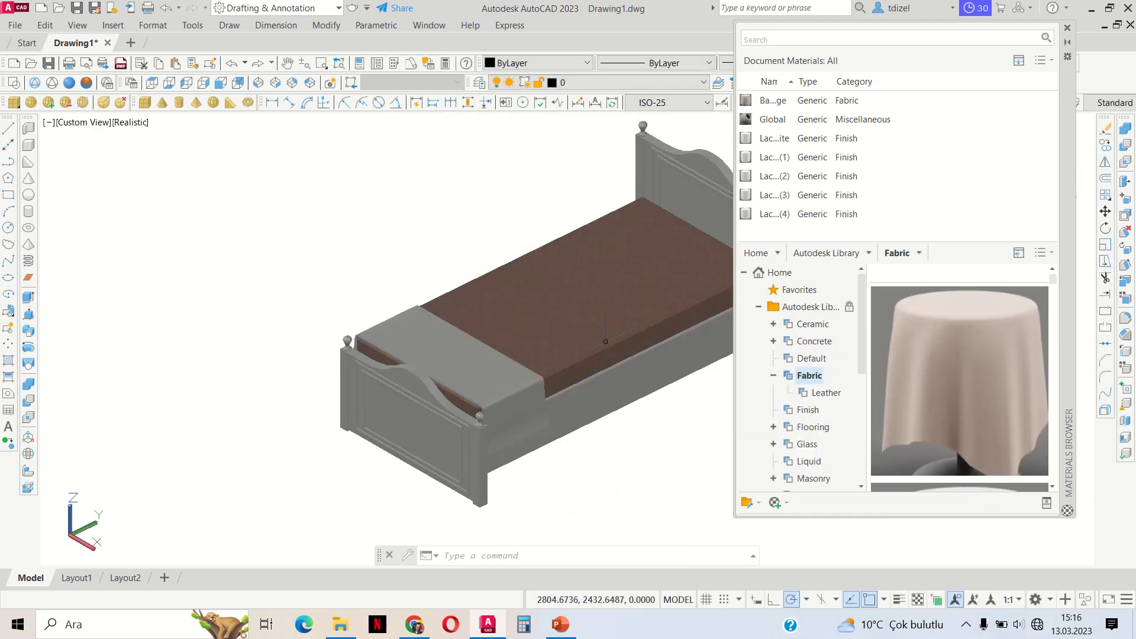
scroll(619, 334, "up", 4)
scroll(508, 381, "up", 2)
scroll(957, 379, "down", 1)
scroll(959, 386, "down", 1)
scroll(960, 388, "down", 1)
scroll(961, 391, "down", 1)
scroll(962, 391, "down", 1)
scroll(961, 390, "down", 1)
left_click_drag(961, 374, 569, 379)
scroll(568, 379, "down", 5)
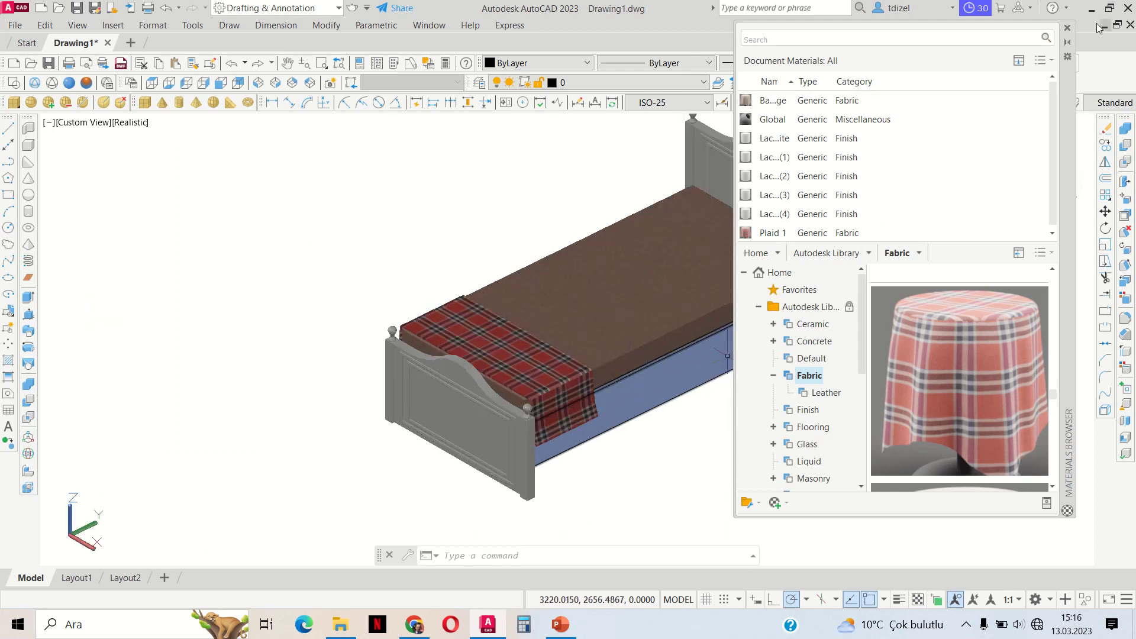
left_click(1068, 28)
middle_click_drag(677, 344, 608, 343)
left_click(70, 129)
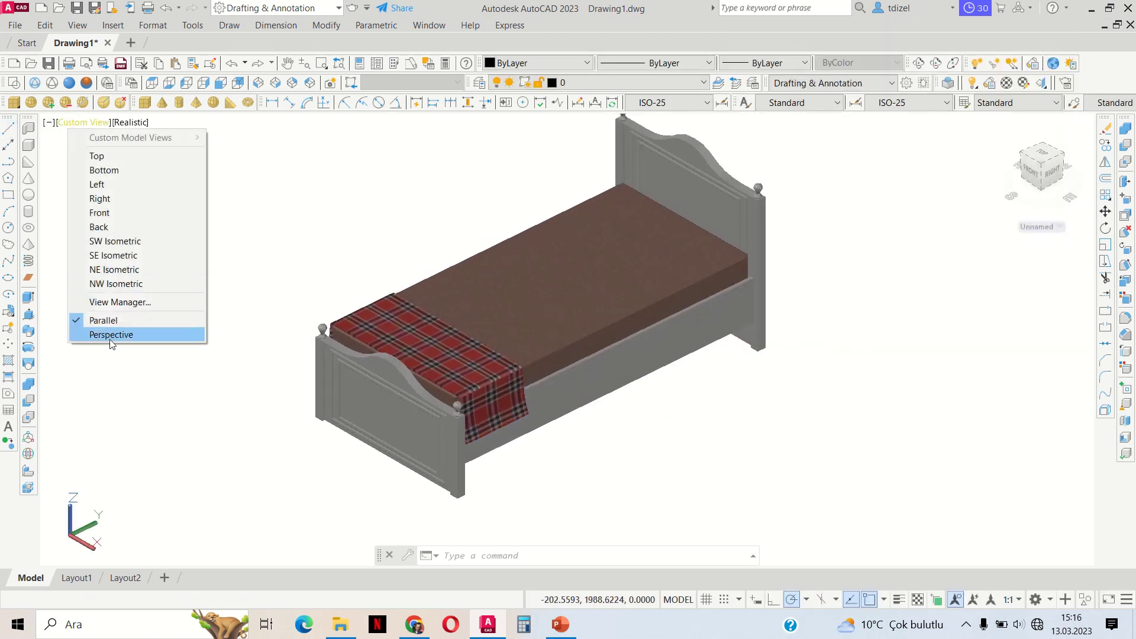
Step: Switch to Perspective and set a Gradient background with a white bottom colour
left_click(108, 338)
type("ack")
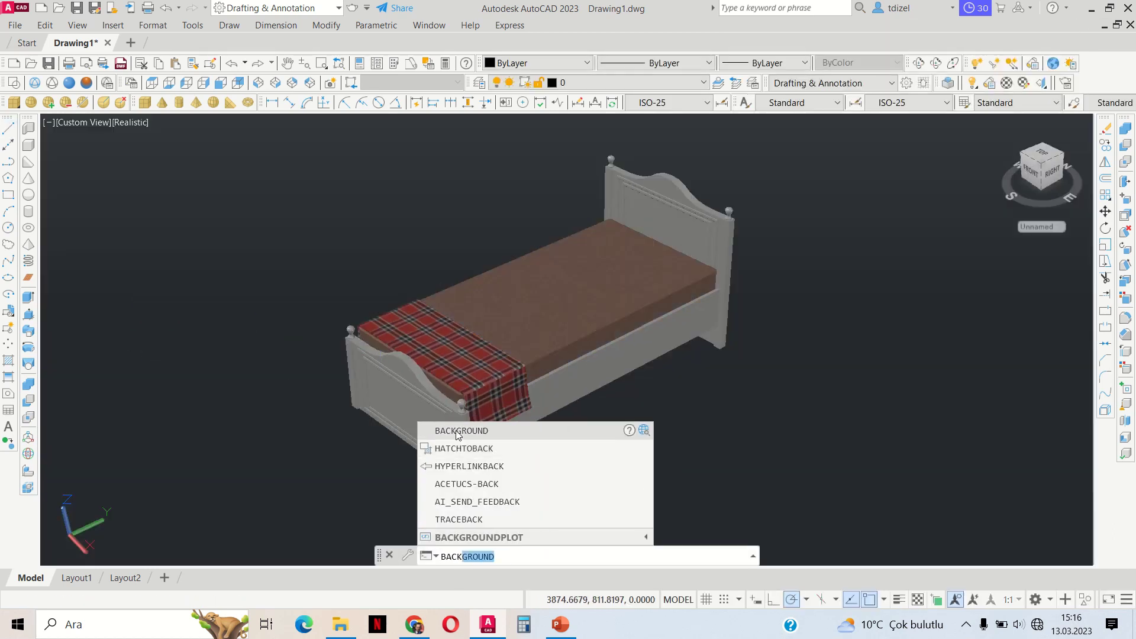
key("Return")
left_click(559, 234)
left_click(651, 406)
left_click(869, 253)
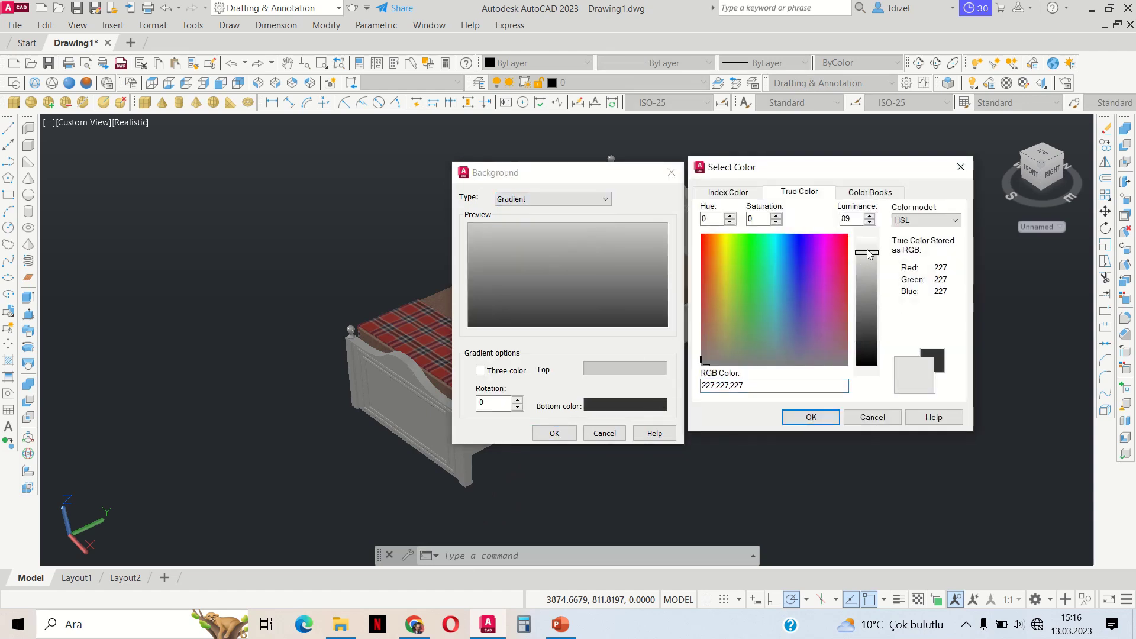
left_click(811, 418)
Step: Make the gradient's top colour pink, apply it, and pan the bed into place
left_click(625, 368)
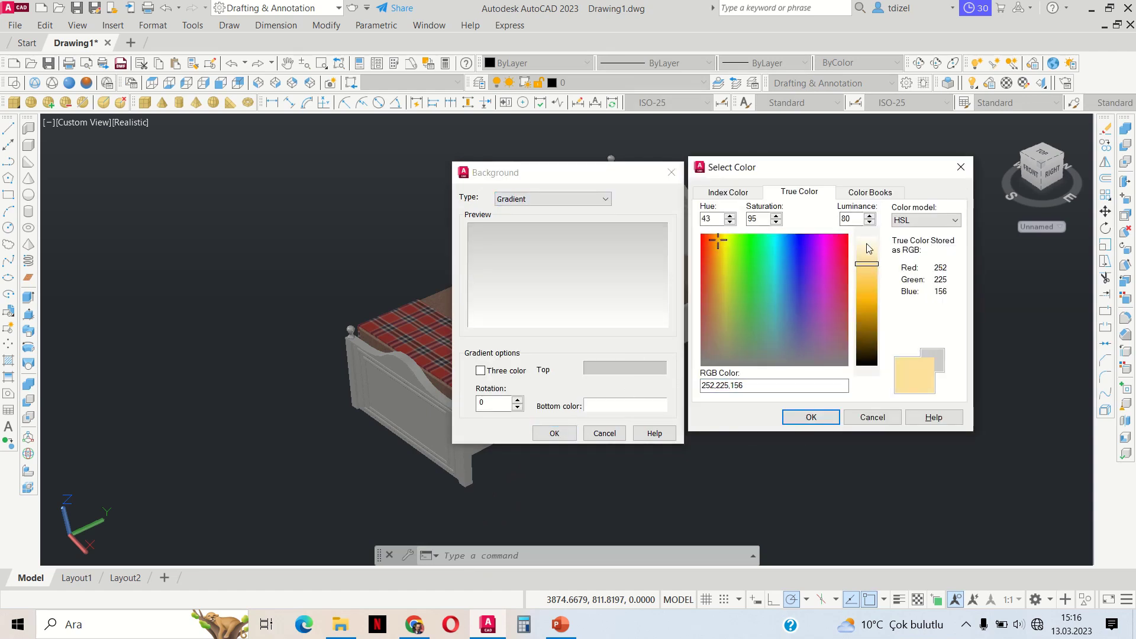
left_click(829, 418)
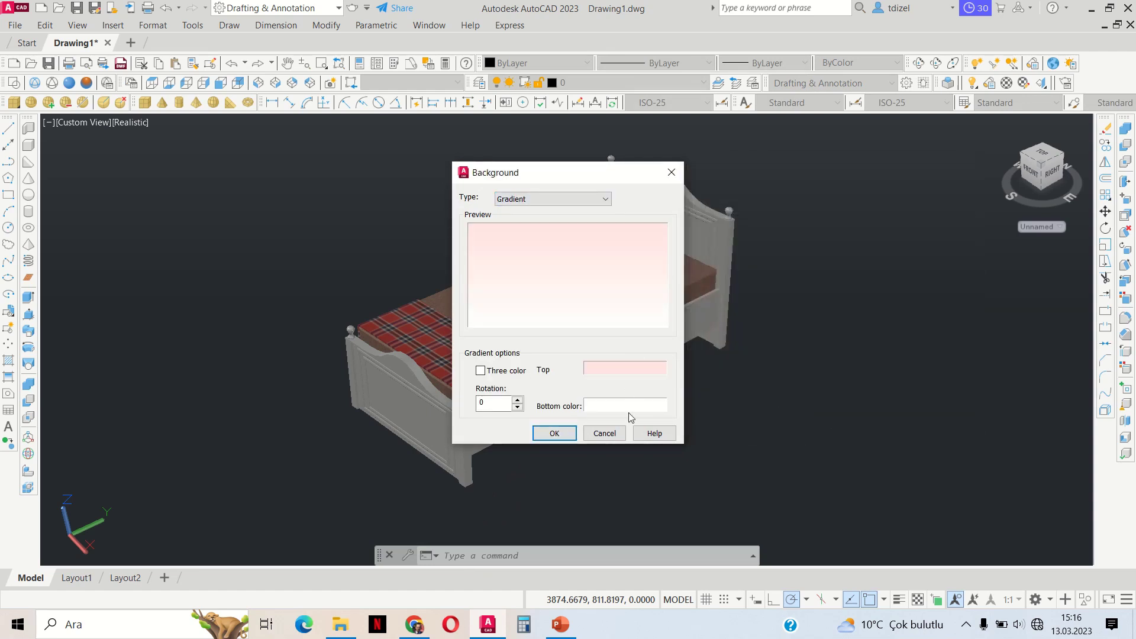
left_click(554, 434)
scroll(540, 320, "up", 3)
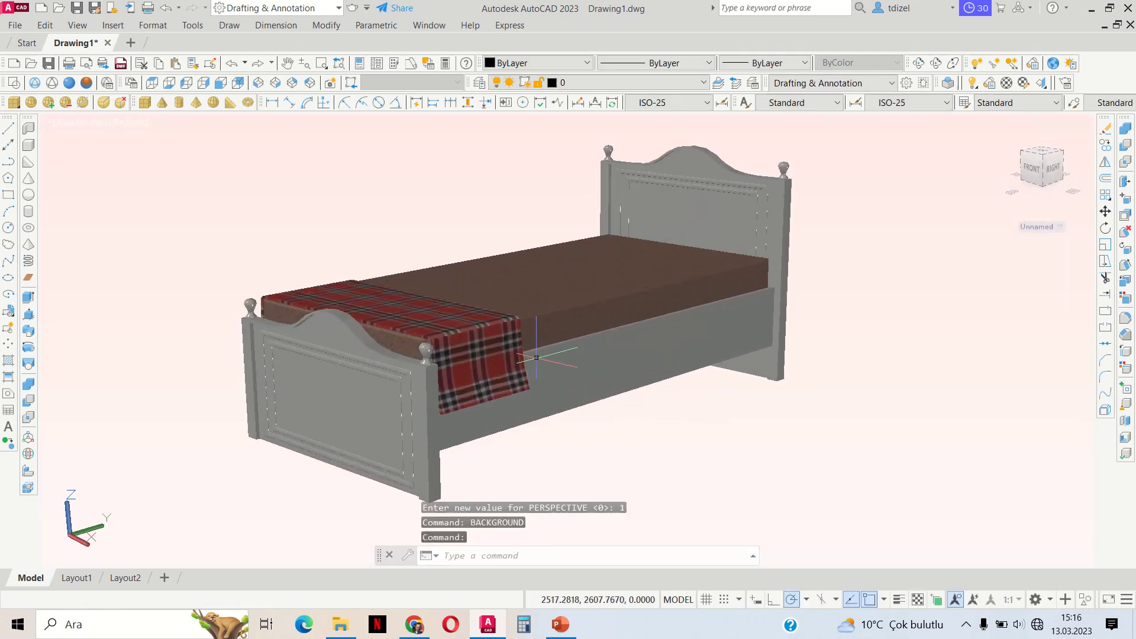
middle_click_drag(541, 320, 579, 379)
key("Escape")
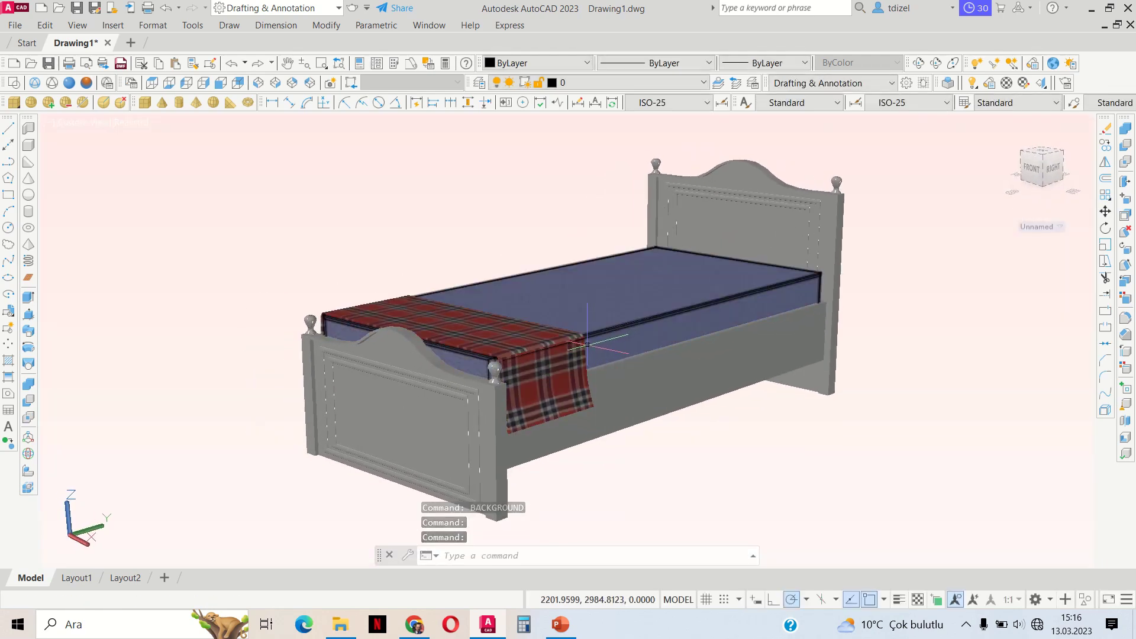
Step: Shift the footboard along the bed with the move gizmo, by 10 then 5 units
left_click(406, 373)
scroll(406, 373, "up", 1)
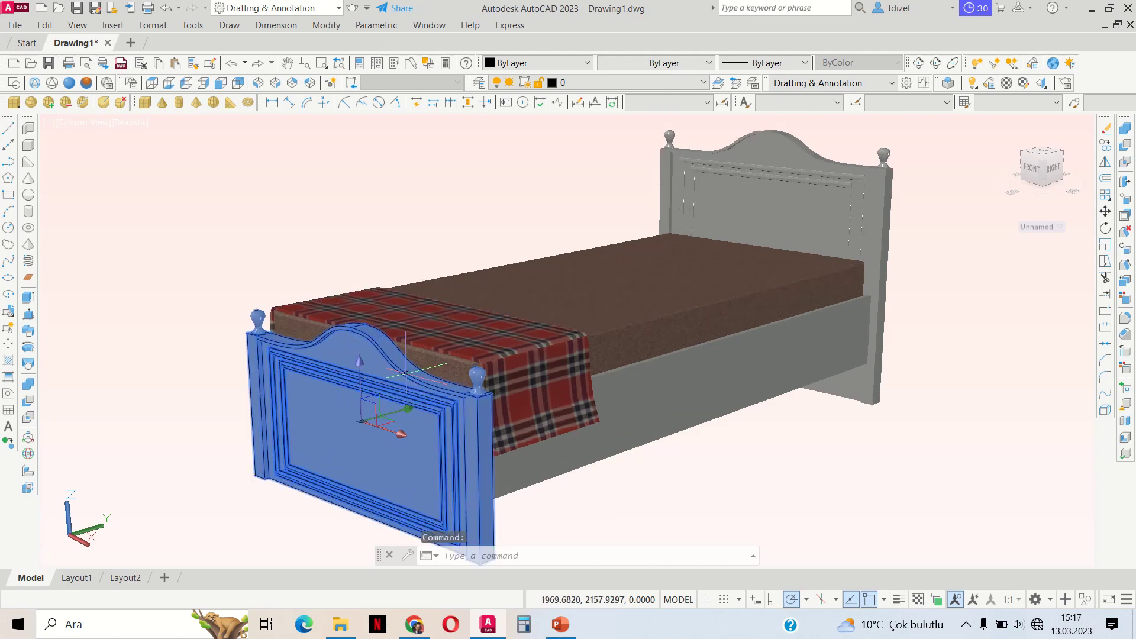
middle_click_drag(406, 373, 591, 329)
key("Escape")
key("Escape")
mouse_move(736, 419)
middle_mouse_down("shift")
mouse_move(744, 428)
mouse_move(740, 332)
middle_mouse_up("shift")
left_click(559, 388)
scroll(559, 387, "up", 2)
left_click(450, 326)
type("10")
key("Return")
left_click(460, 323)
type("5")
key("Return")
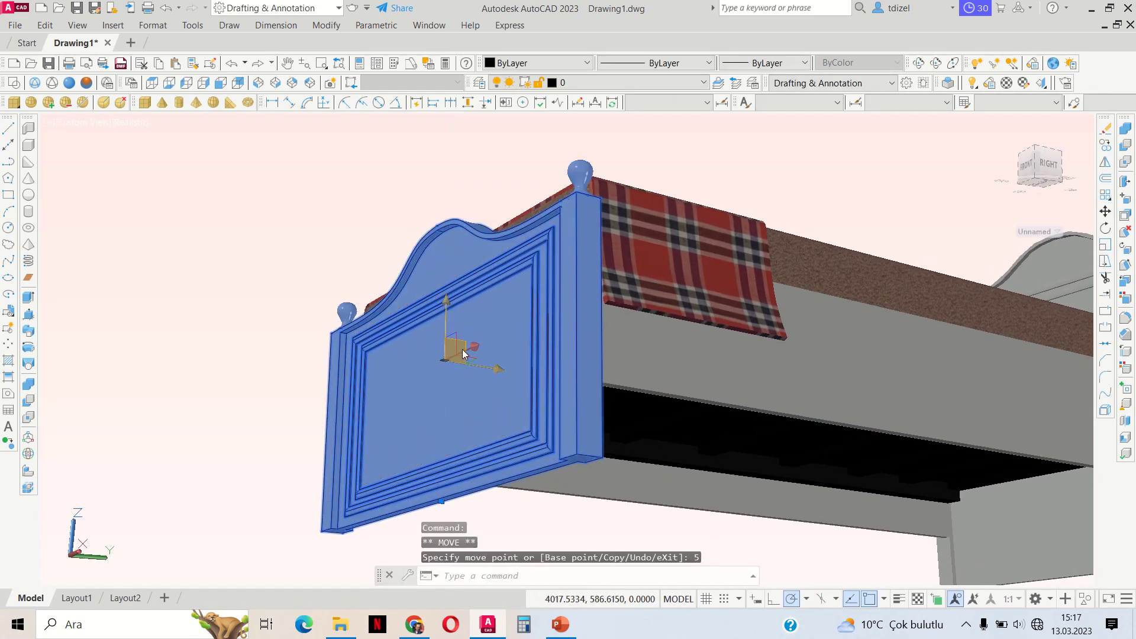
Step: Raise the footboard 80 units along the Z axis
middle_click_drag(586, 355, 616, 379, "shift")
key("Escape")
key("Escape")
key("Escape")
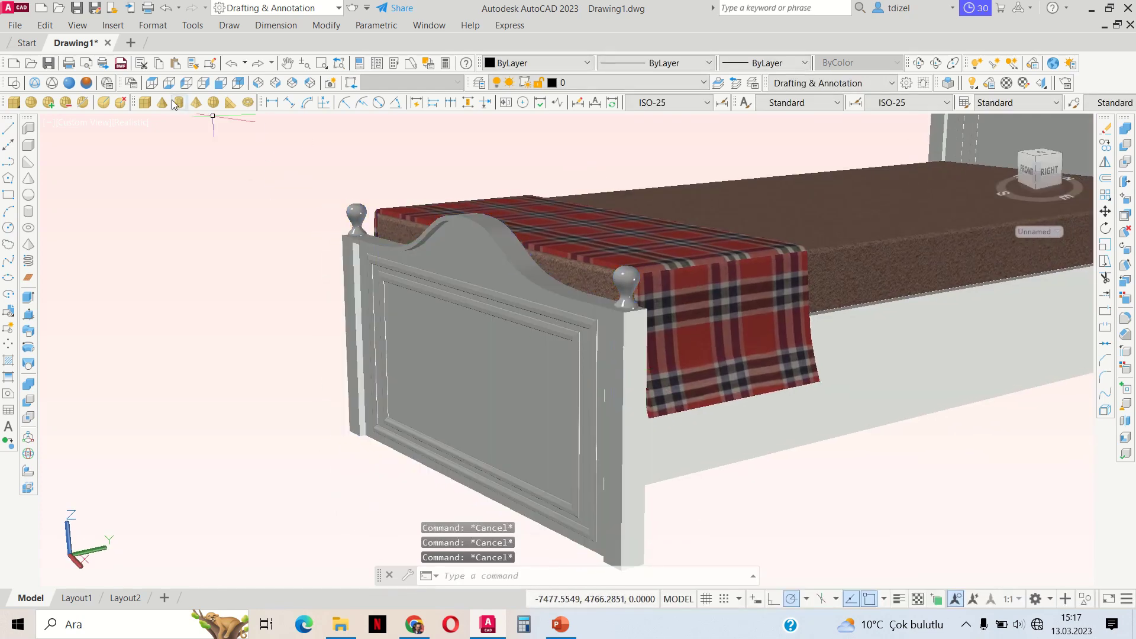
left_click(599, 379)
left_click(472, 318)
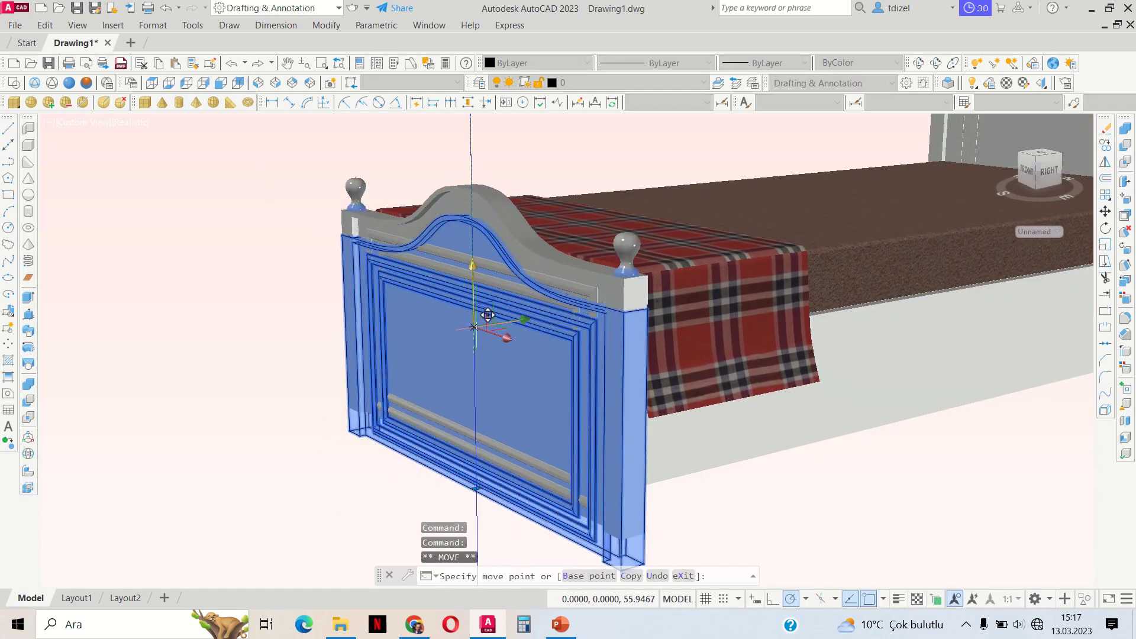
type("80")
key("Return")
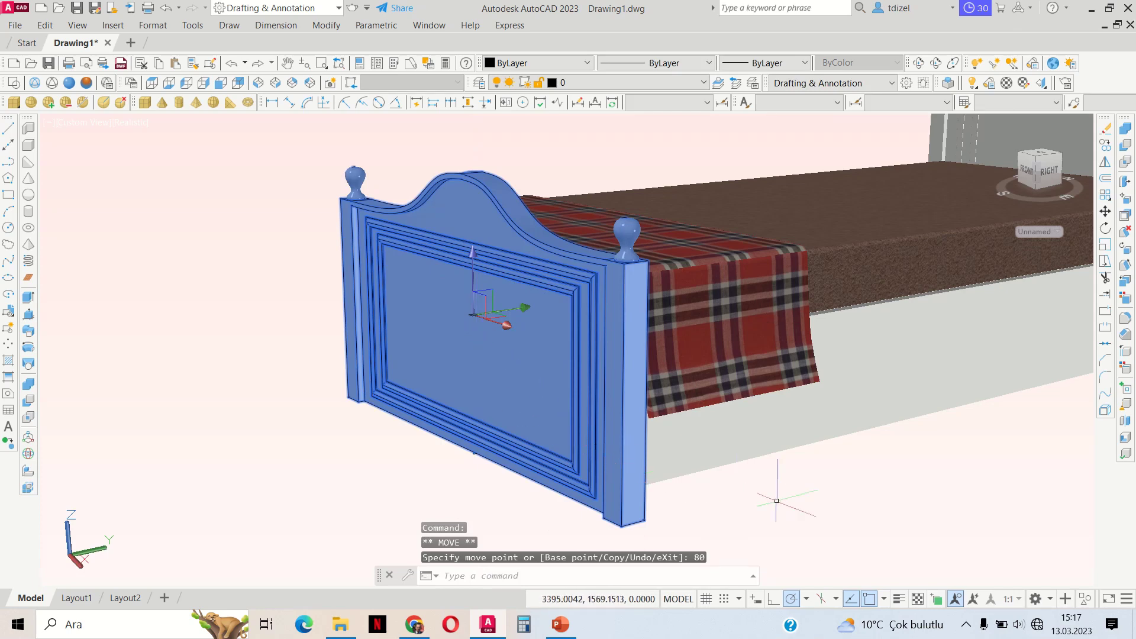
key("Escape")
Step: Try picking the footboard rail faces for Move Faces, then switch to Conceptual shading
middle_click_drag(773, 437, 628, 392, "shift")
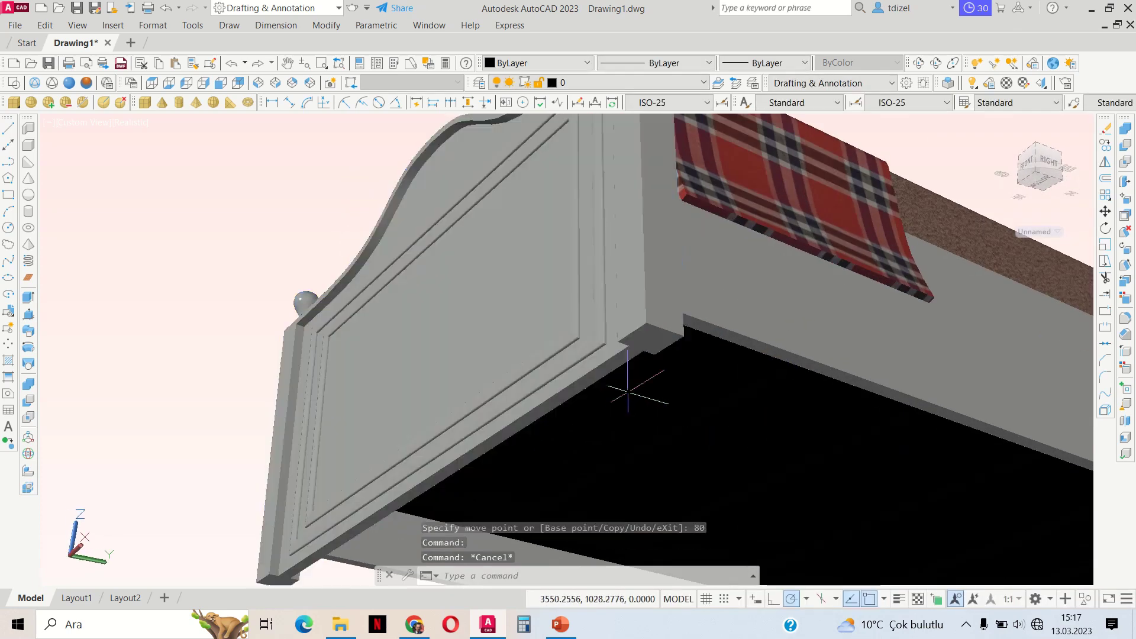
left_click(1125, 216)
scroll(592, 331, "up", 2)
left_click(705, 337)
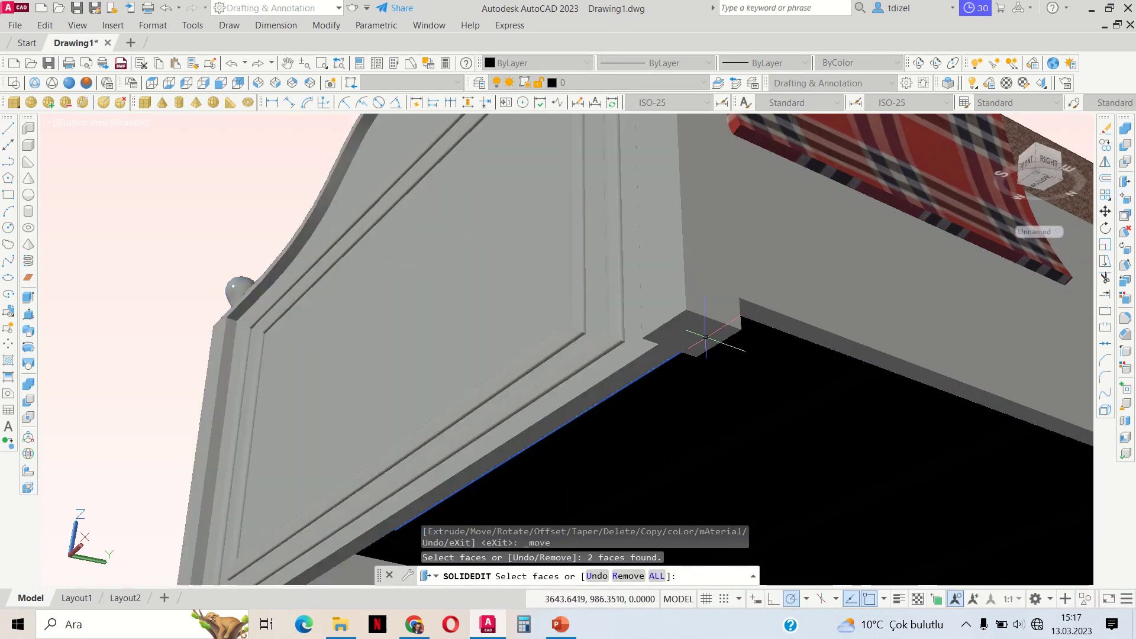
scroll(706, 338, "up", 1)
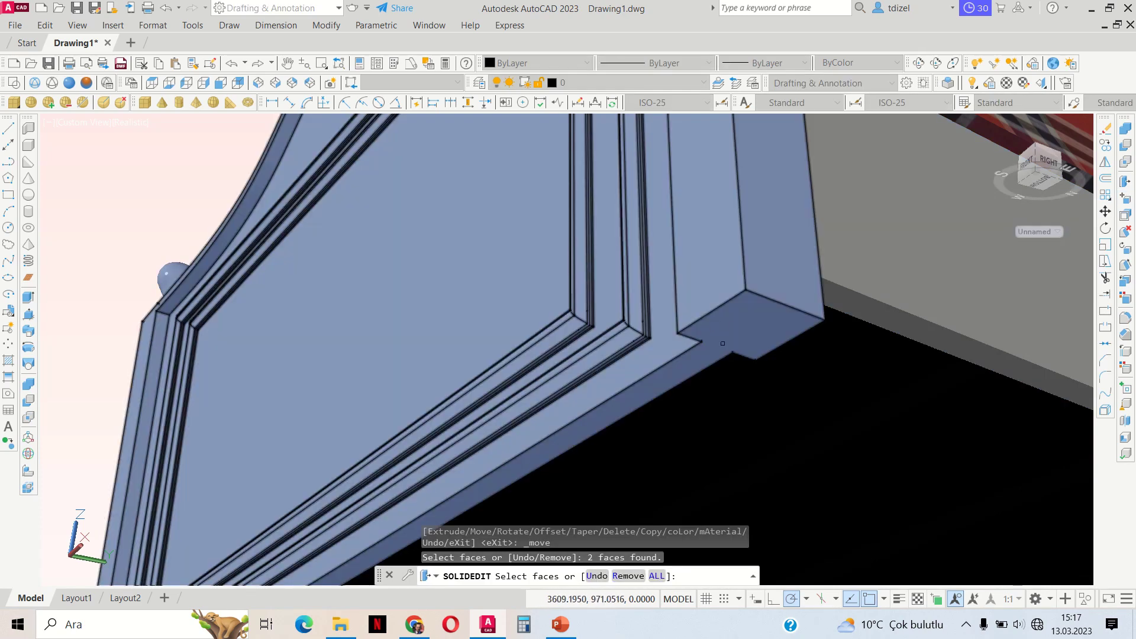
left_click(723, 343)
key("Return")
key("Escape")
key("Escape")
left_click(87, 83)
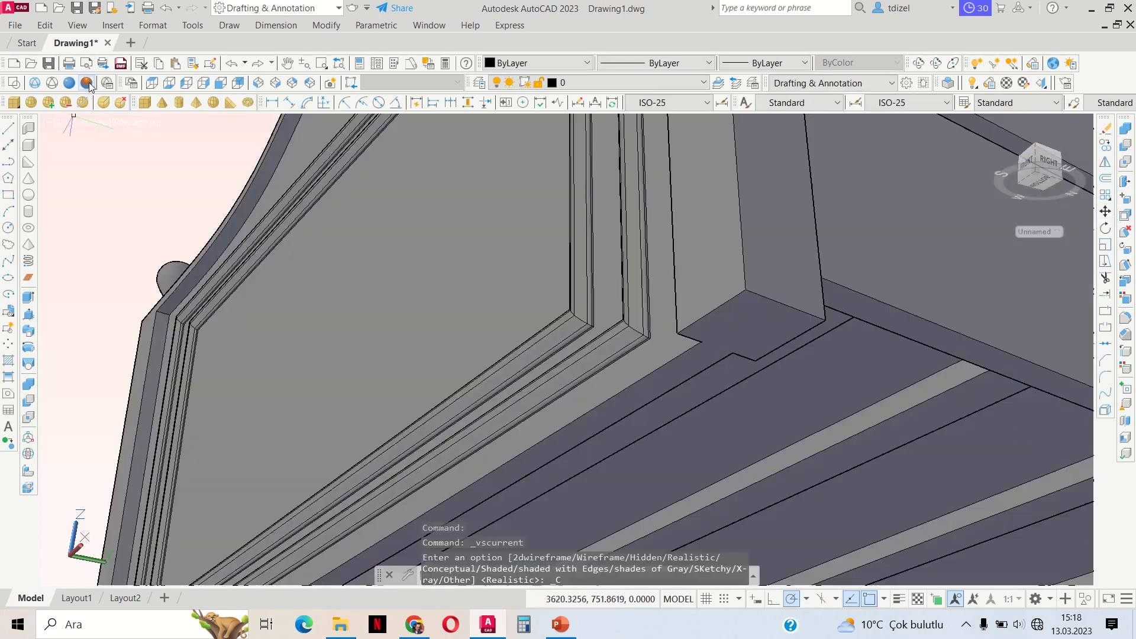
Step: Push the footboard's bottom face down 100 units with Move Faces
left_click(1125, 216)
left_click(662, 237)
key("Escape")
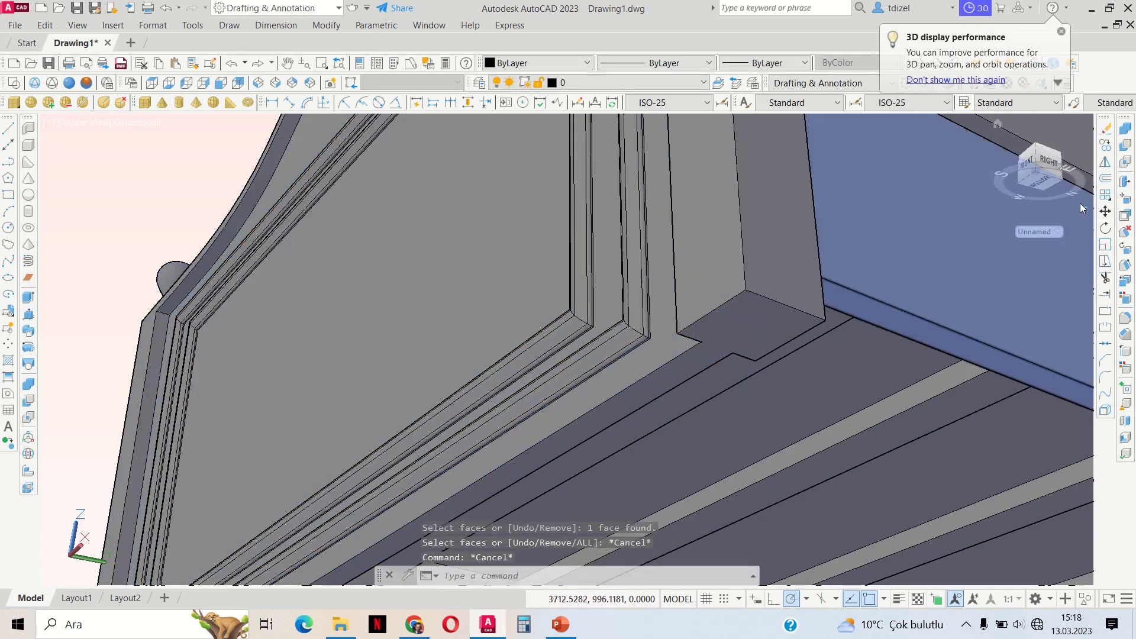
left_click(1124, 216)
left_click(1084, 221)
key("Escape")
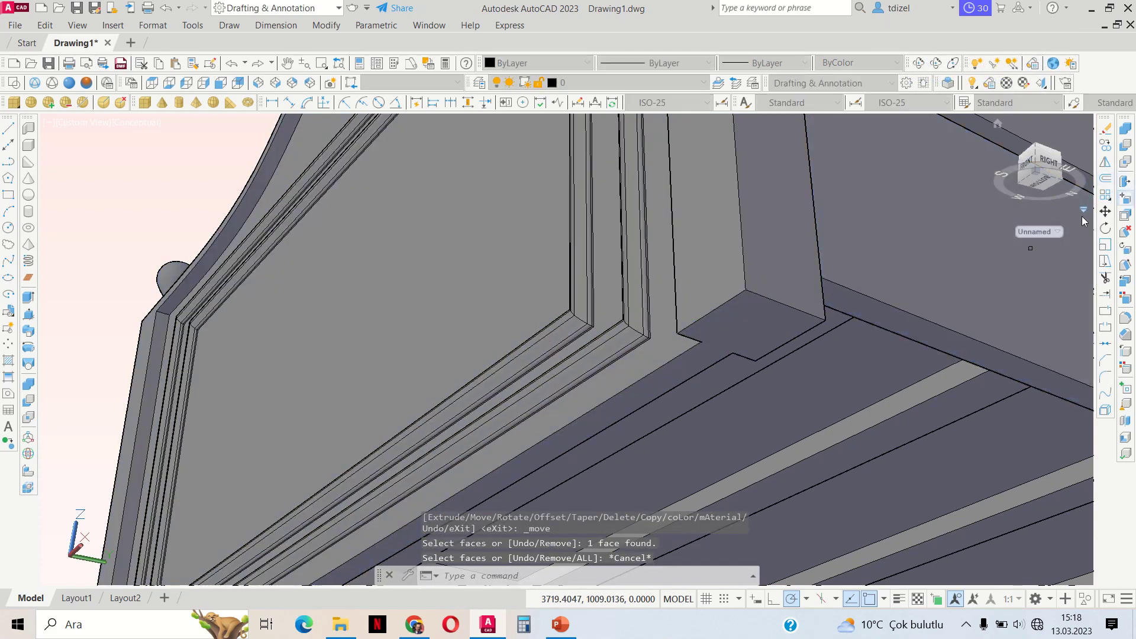
left_click(772, 311)
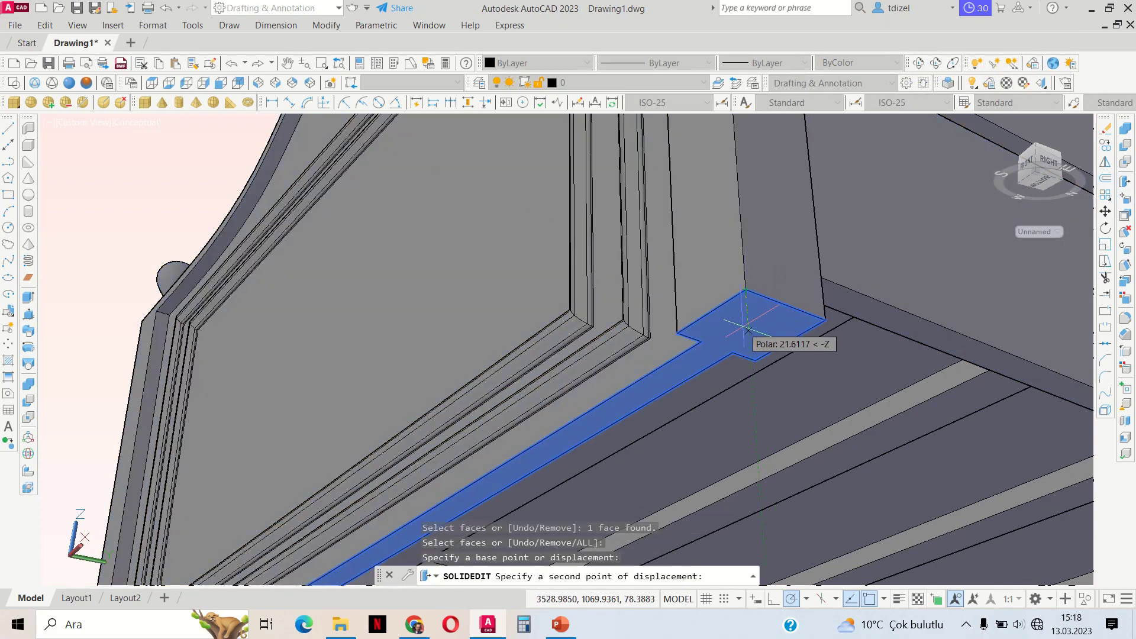
type("100")
key("Return")
scroll(752, 367, "down", 5)
mouse_move(752, 367)
middle_mouse_down("shift")
mouse_move(757, 414)
mouse_move(733, 339)
middle_mouse_up("shift")
middle_click_drag(718, 308, 665, 332)
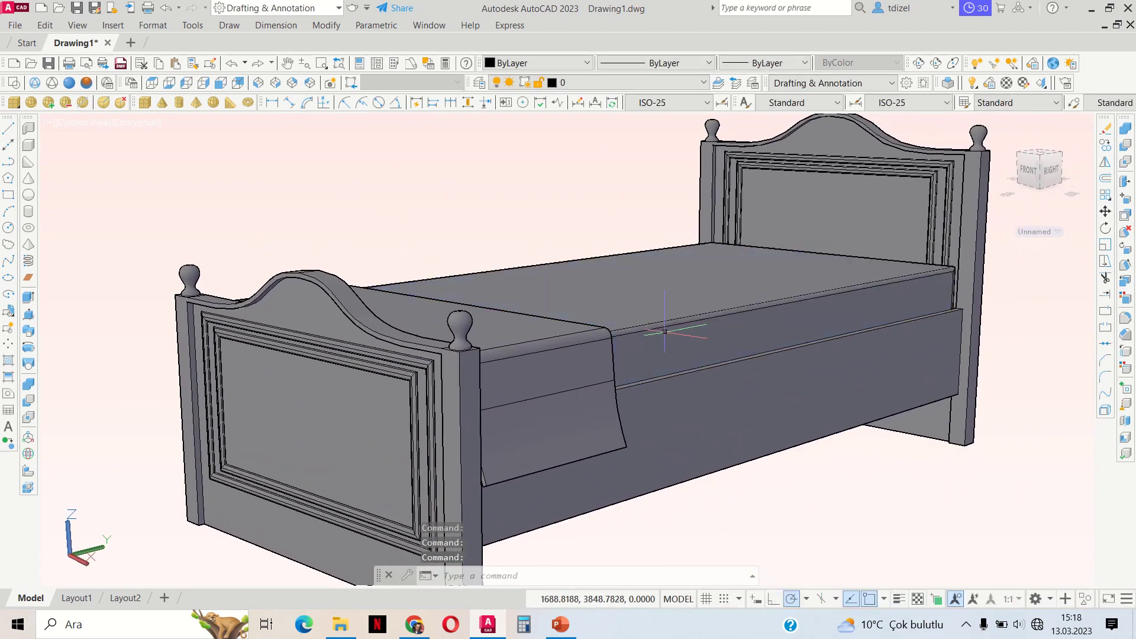
Step: Switch to Realistic style; set render size 1920 x 1080 with Coffee-Break Quality preset
left_click(73, 85)
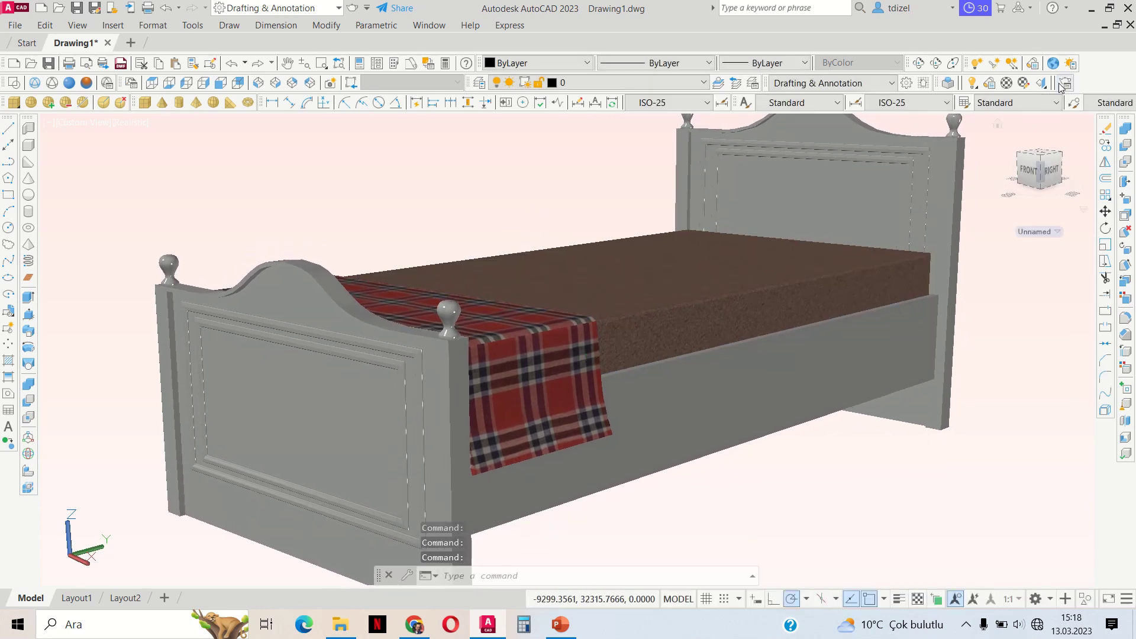
left_click(1042, 83)
left_click(249, 189)
left_click(186, 294)
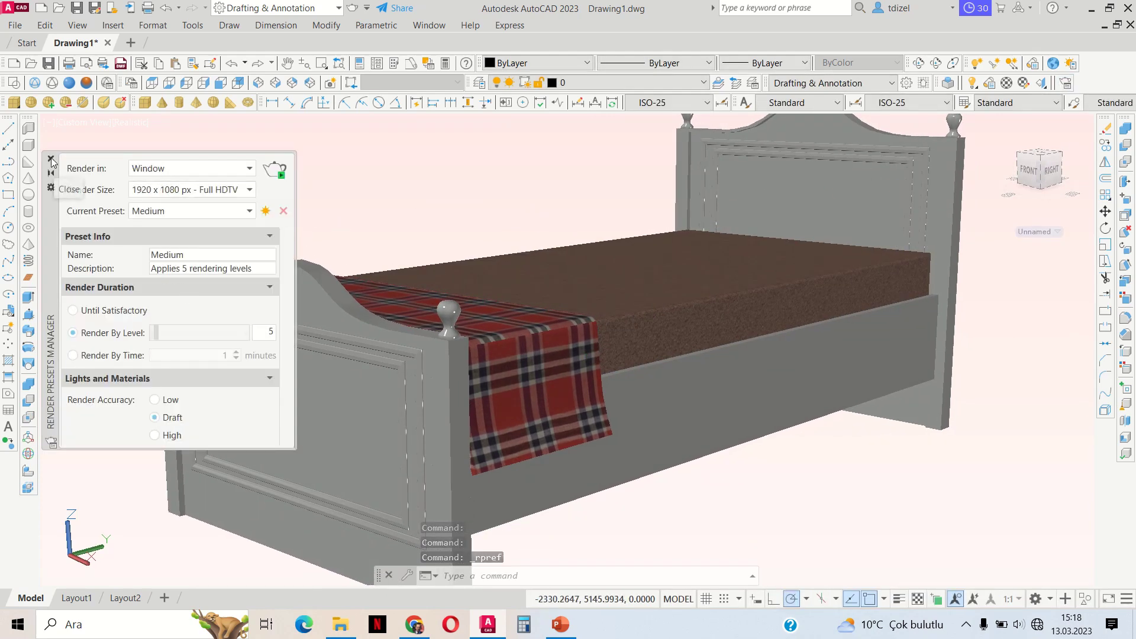
left_click(145, 210)
left_click(177, 274)
left_click(50, 158)
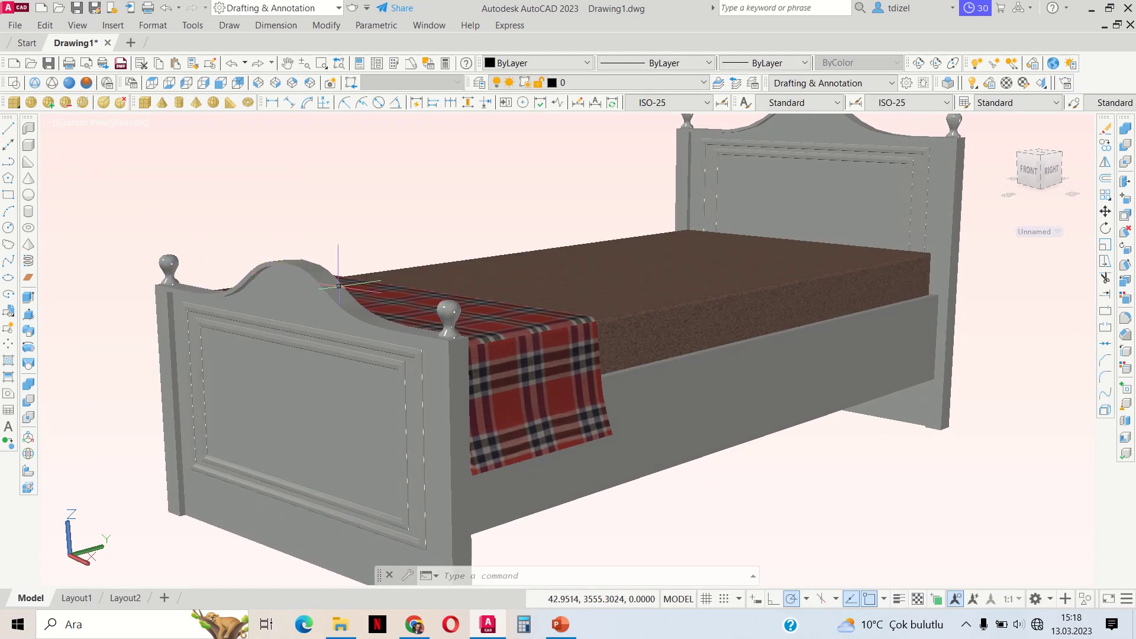
Step: Move the plaid blanket 200 units along the bed
left_click(533, 367)
left_click(382, 329)
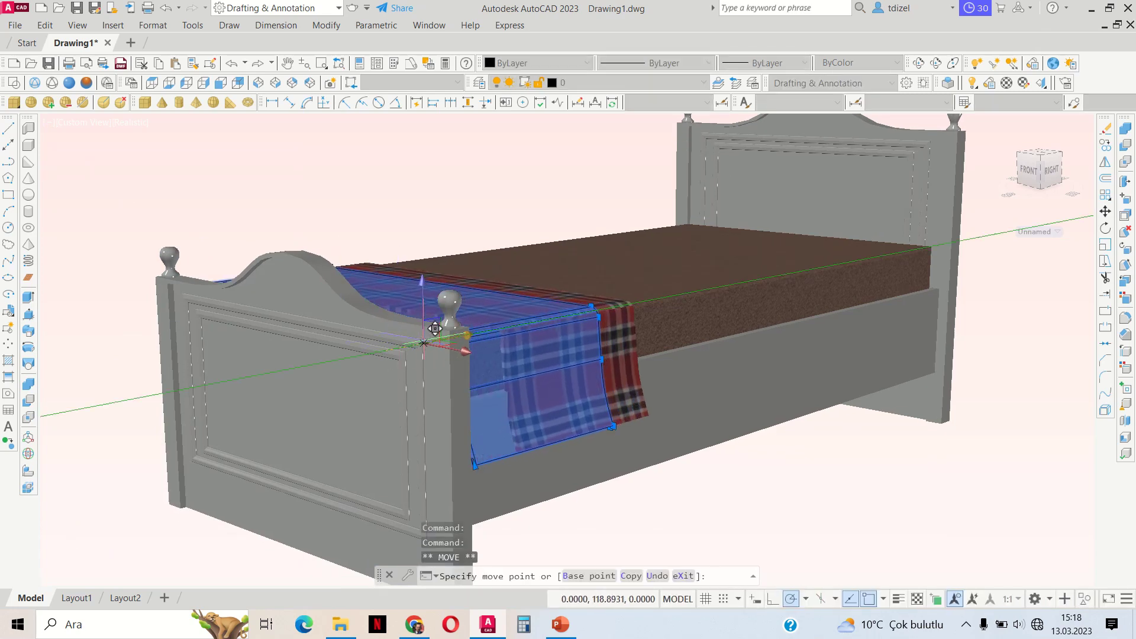
type("200")
key("Return")
key("Escape")
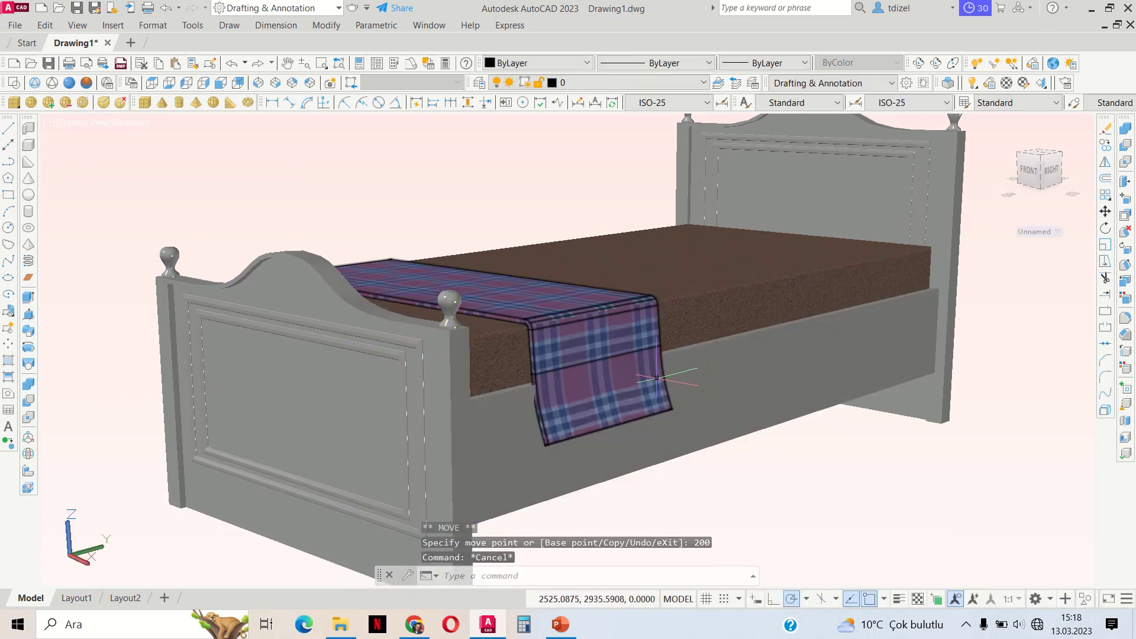
left_click(639, 374)
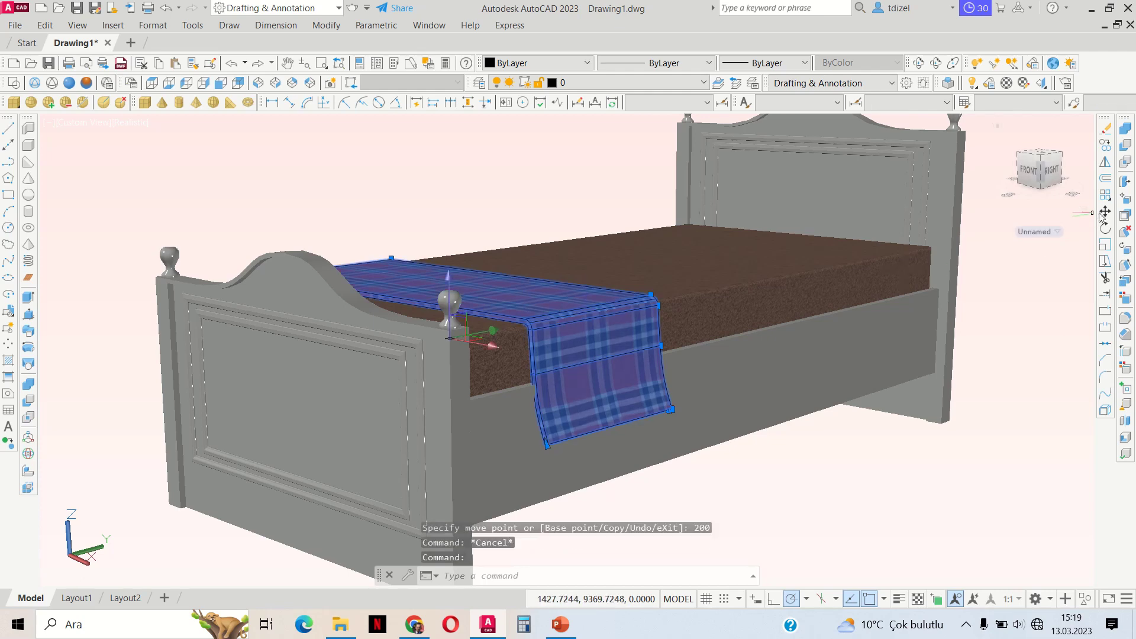
type("m")
key("Return")
scroll(408, 305, "up", 1)
left_click(357, 280)
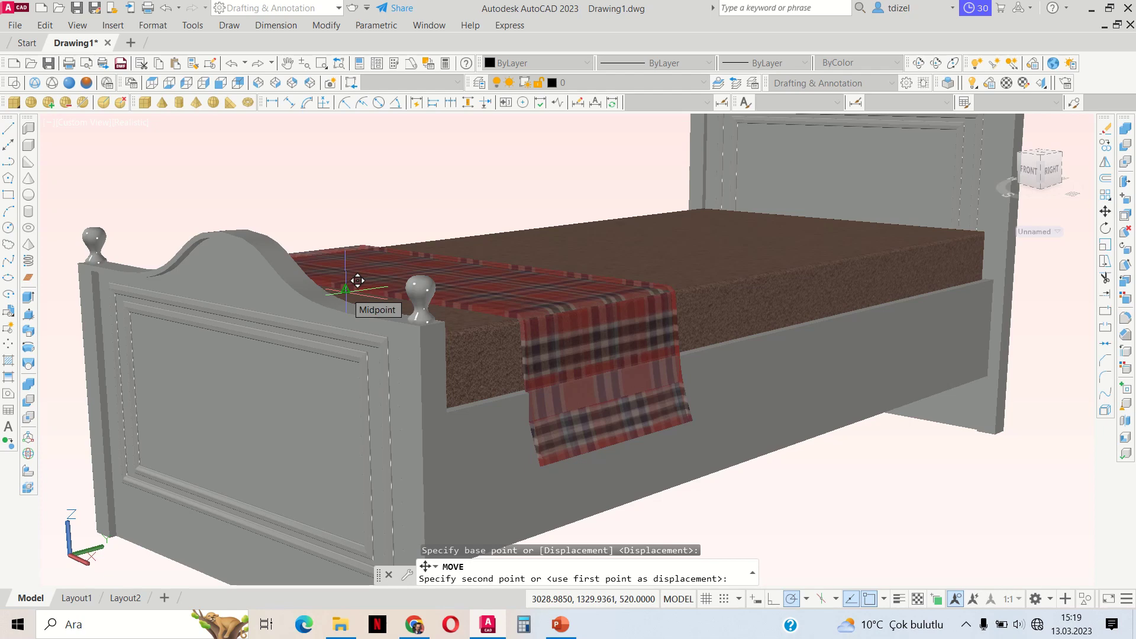
left_click(358, 281)
key("Return")
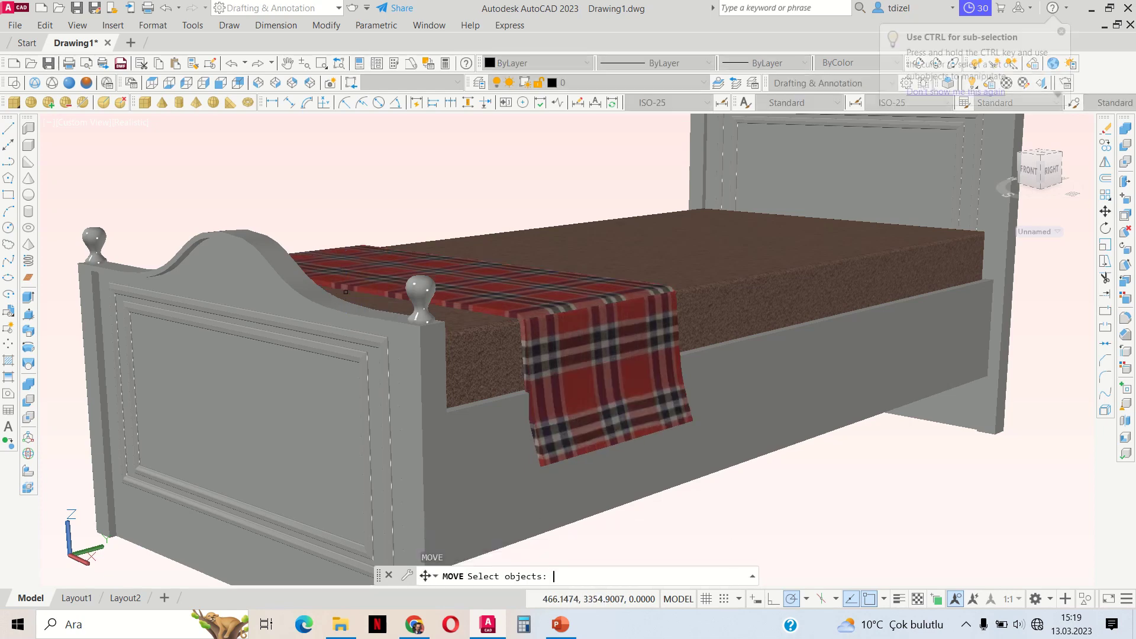
key("Escape")
Step: Scale the plaid blanket by 960/940 and render the whole bed view
left_click(360, 281)
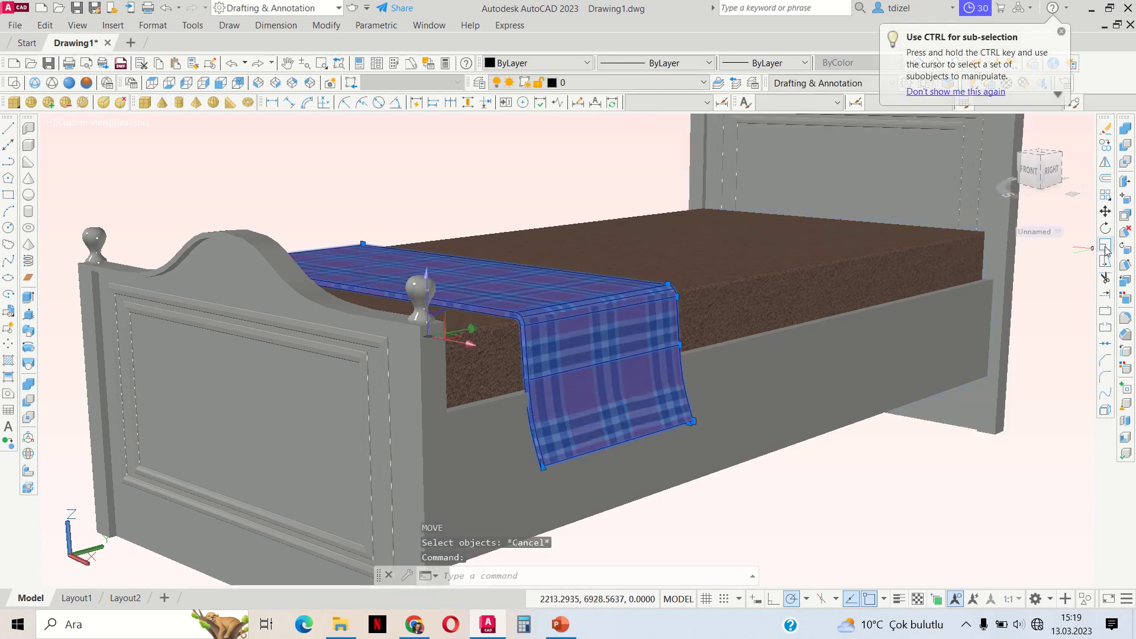
type("sc")
key("Return")
left_click(351, 290)
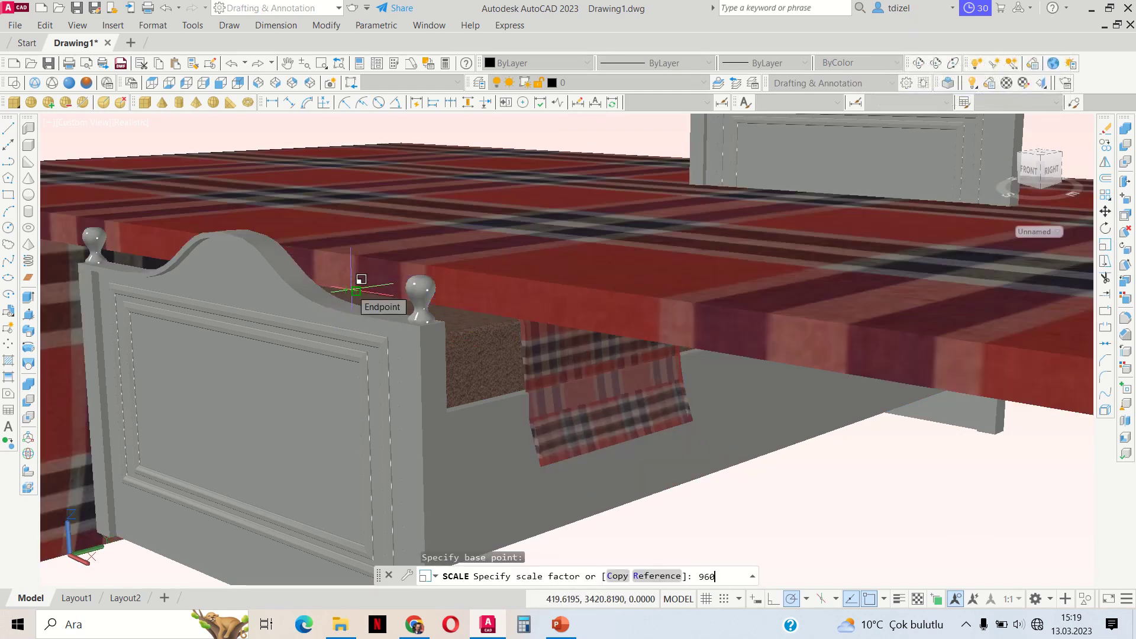
type("940")
key("Return")
scroll(357, 280, "down", 3)
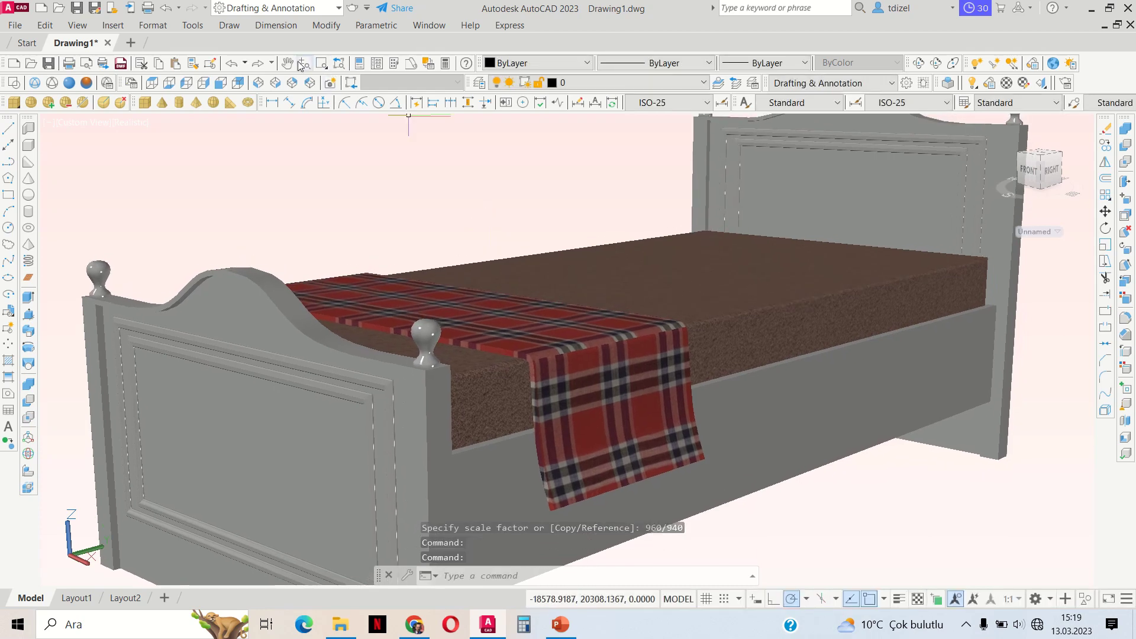
scroll(525, 239, "down", 2)
middle_click_drag(525, 238, 528, 261)
right_click(528, 260)
left_click(547, 267)
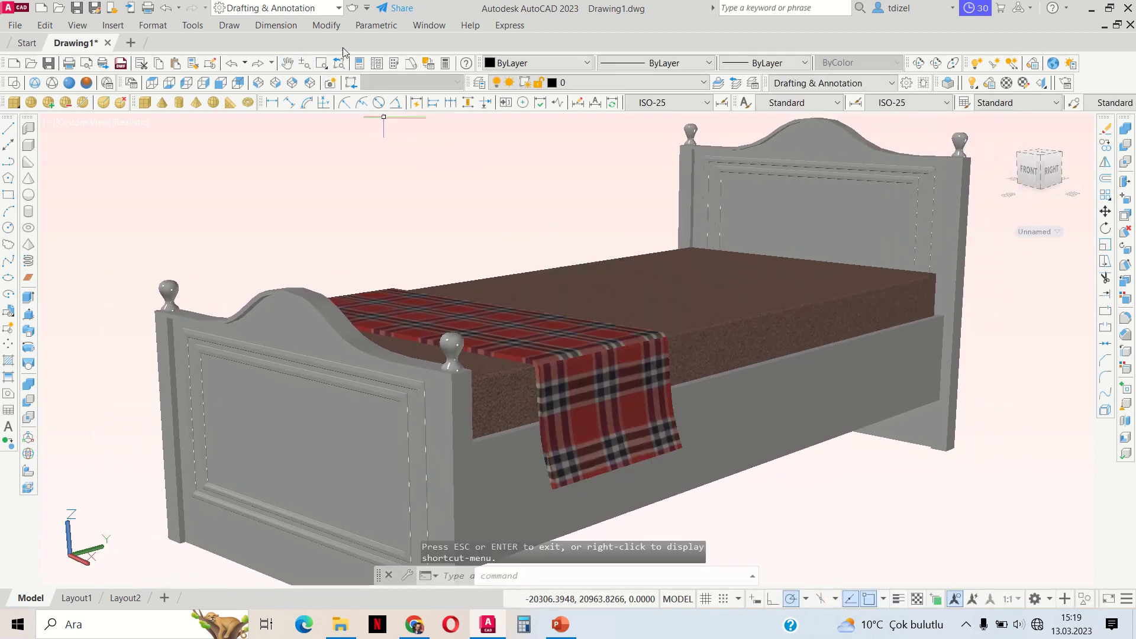
left_click(351, 9)
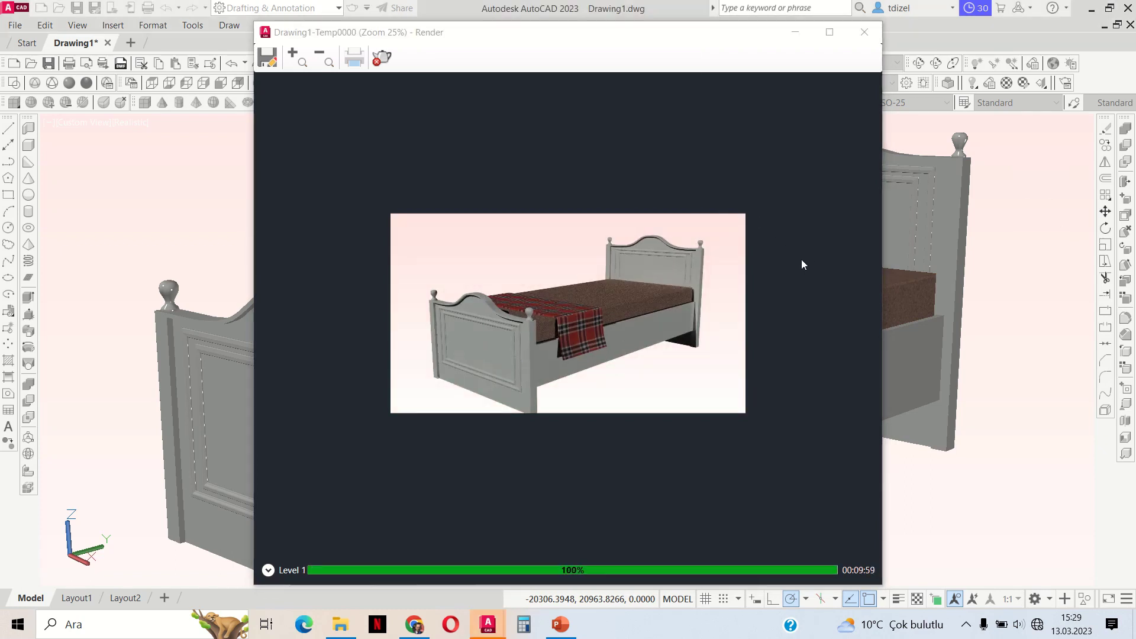
Step: Zoom and pan in the Render window to inspect the finished bed up close
scroll(471, 328, "up", 1)
scroll(511, 345, "up", 1)
mouse_move(510, 345)
left_mouse_down()
mouse_move(641, 378)
mouse_move(574, 389)
mouse_move(650, 328)
mouse_move(688, 332)
left_mouse_up()
scroll(566, 310, "down", 1)
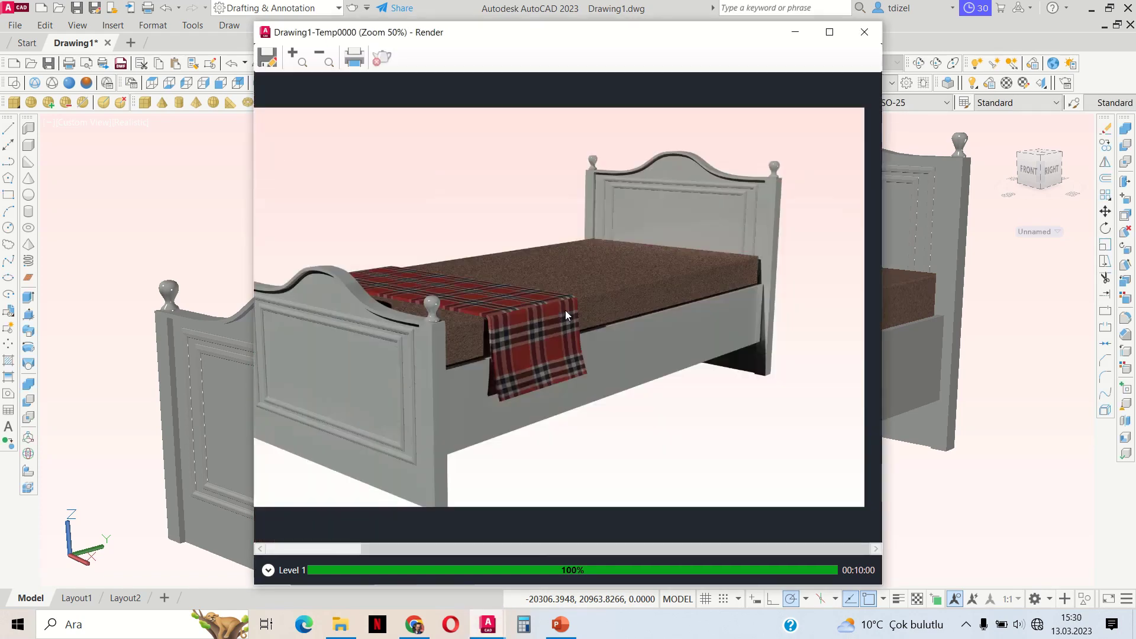